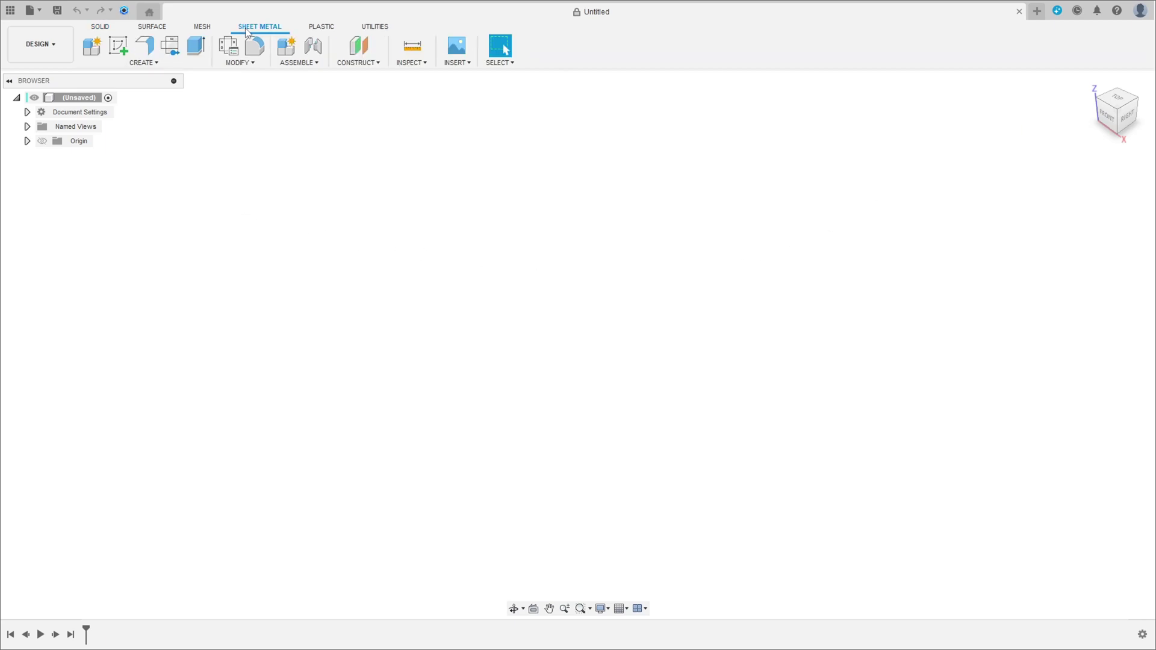
# - Edit the Steel (mm)3,2 sheet metal rule to 3,2 mm thickness and save it
pyautogui.click(233, 52)
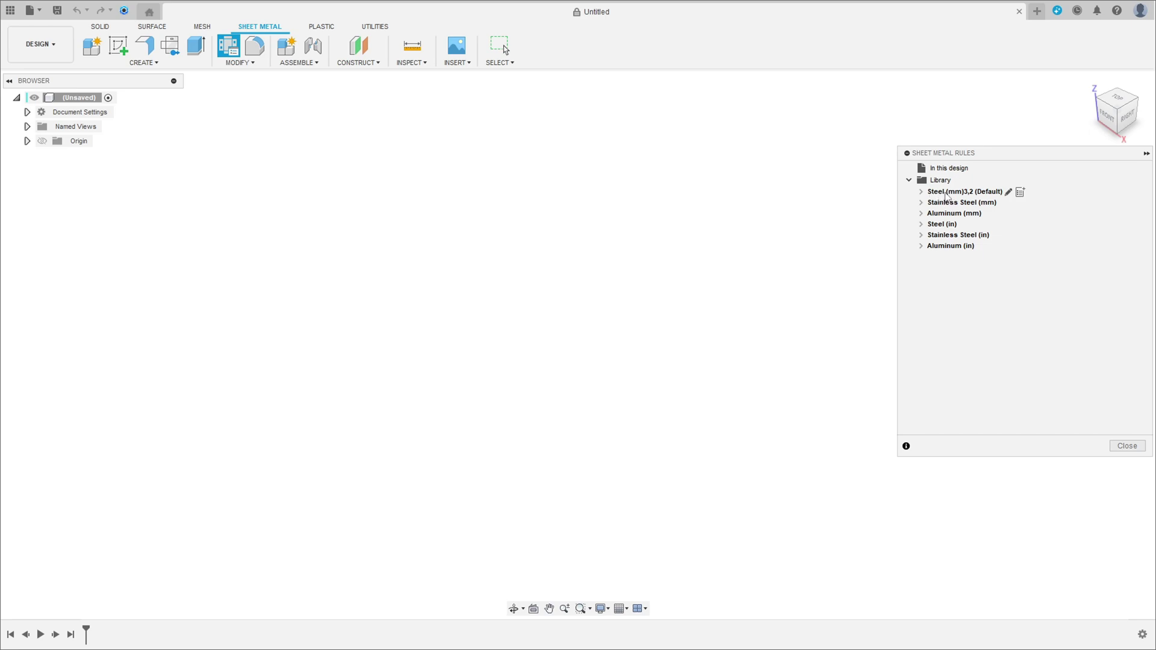
pyautogui.click(1009, 192)
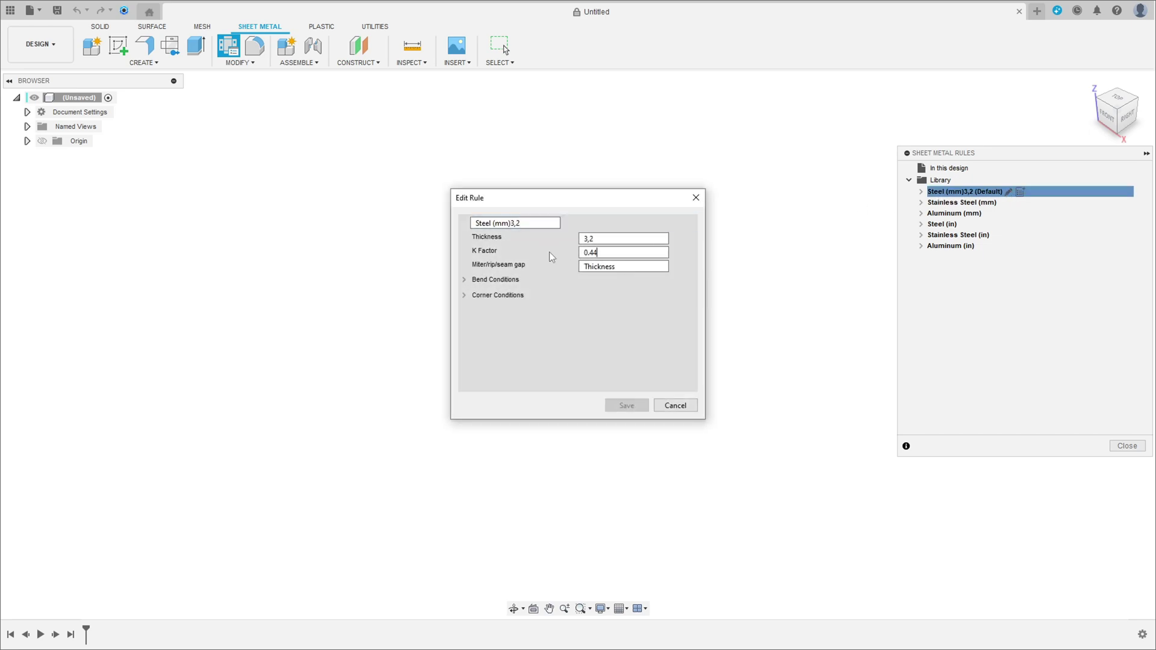
pyautogui.write('3,')
pyautogui.write('2')
pyautogui.click(621, 406)
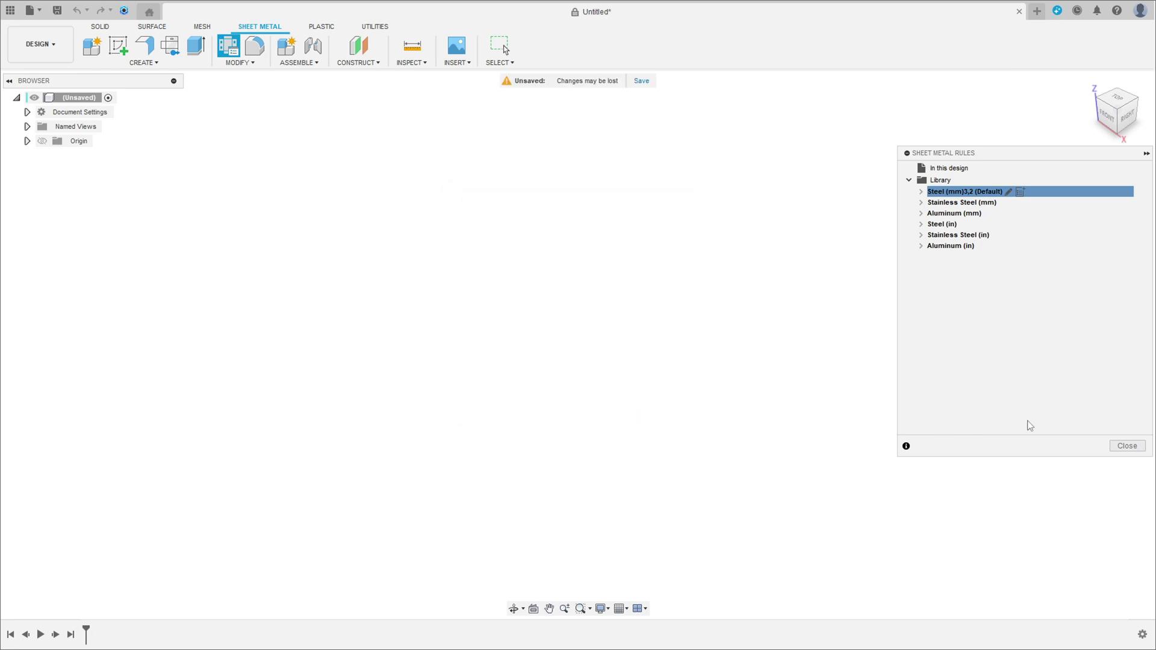
pyautogui.click(1125, 446)
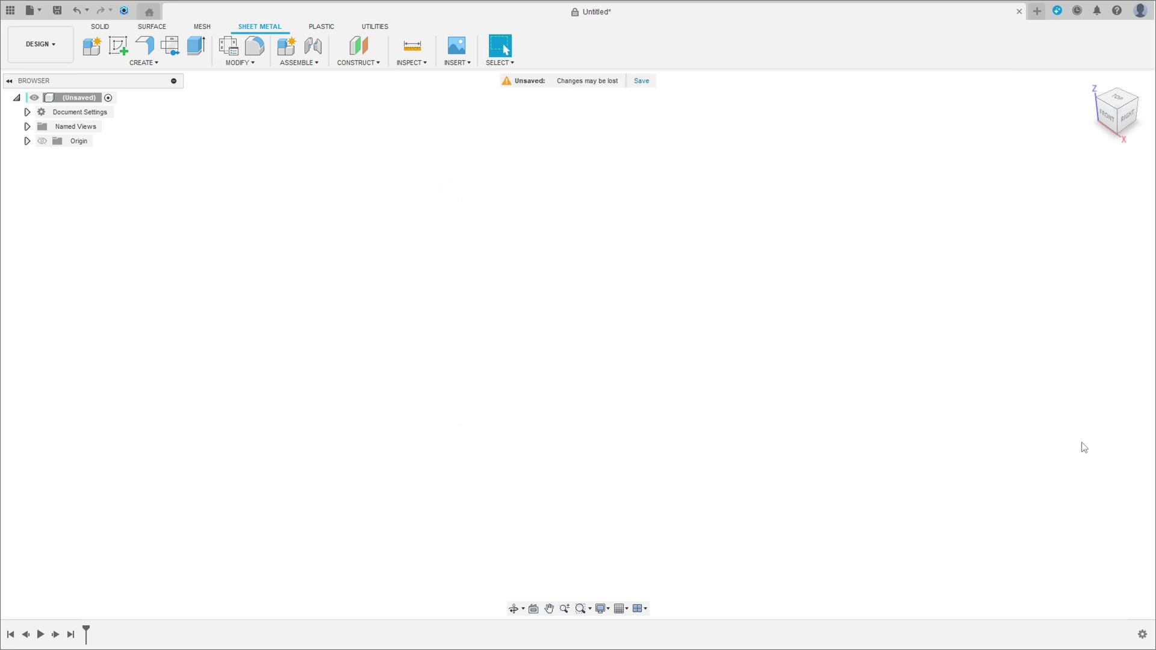
# - Draw a 300 by 140 mm centre rectangle at the origin in a front-plane sketch
pyautogui.click(118, 46)
pyautogui.click(606, 332)
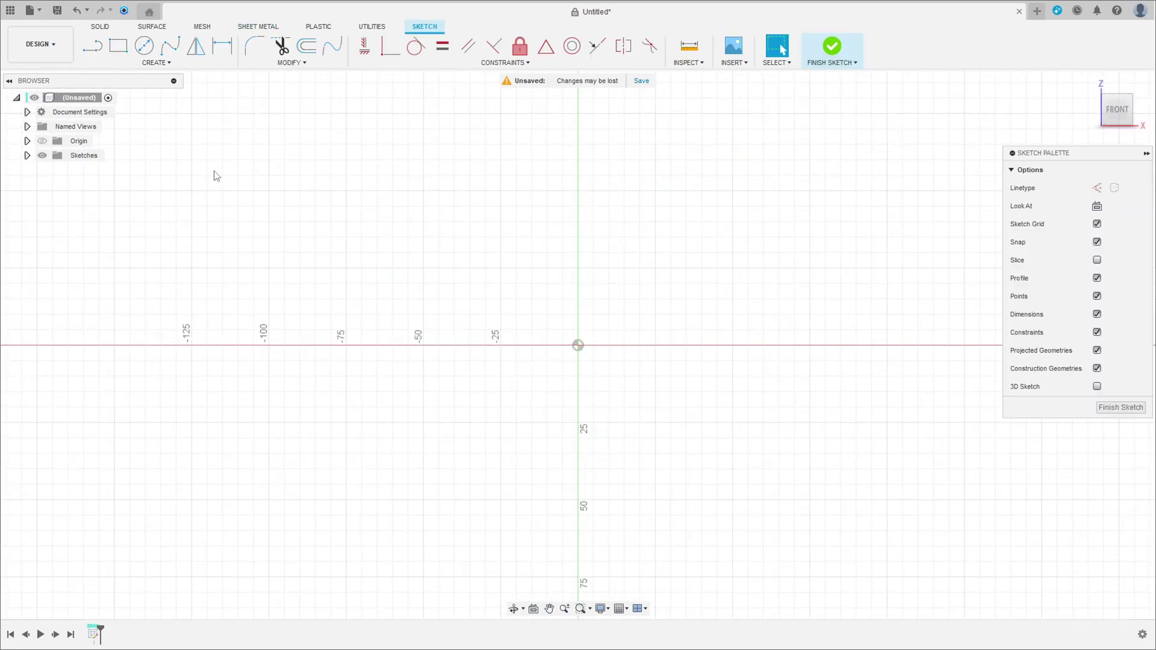
pyautogui.click(118, 45)
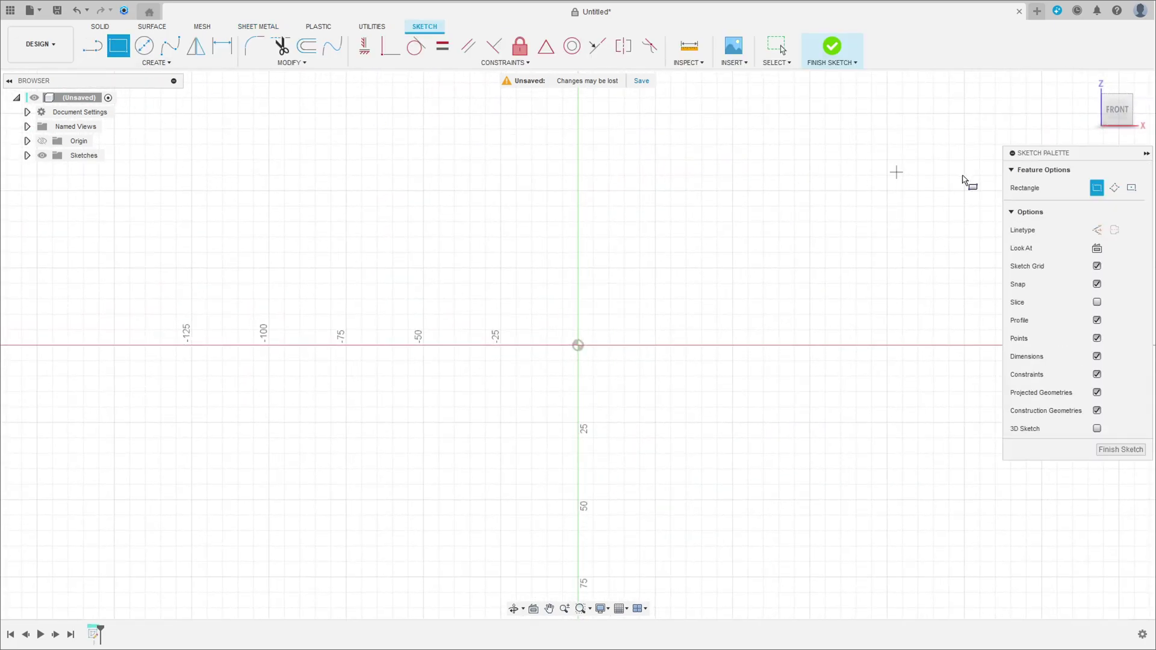
pyautogui.click(1131, 188)
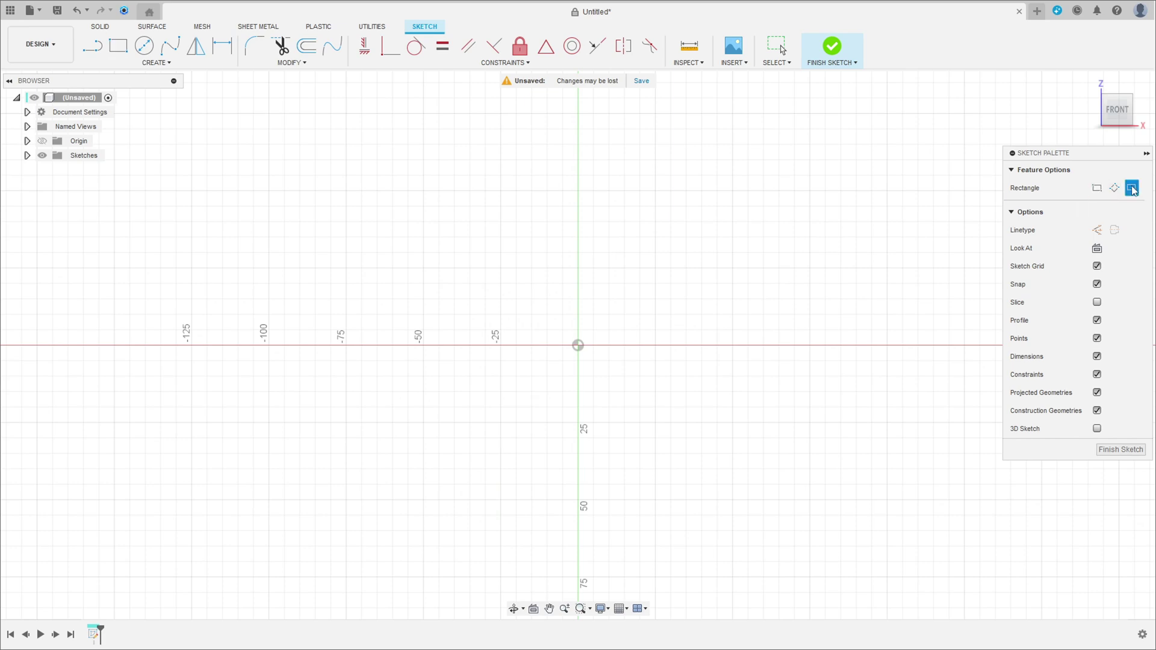
pyautogui.click(578, 345)
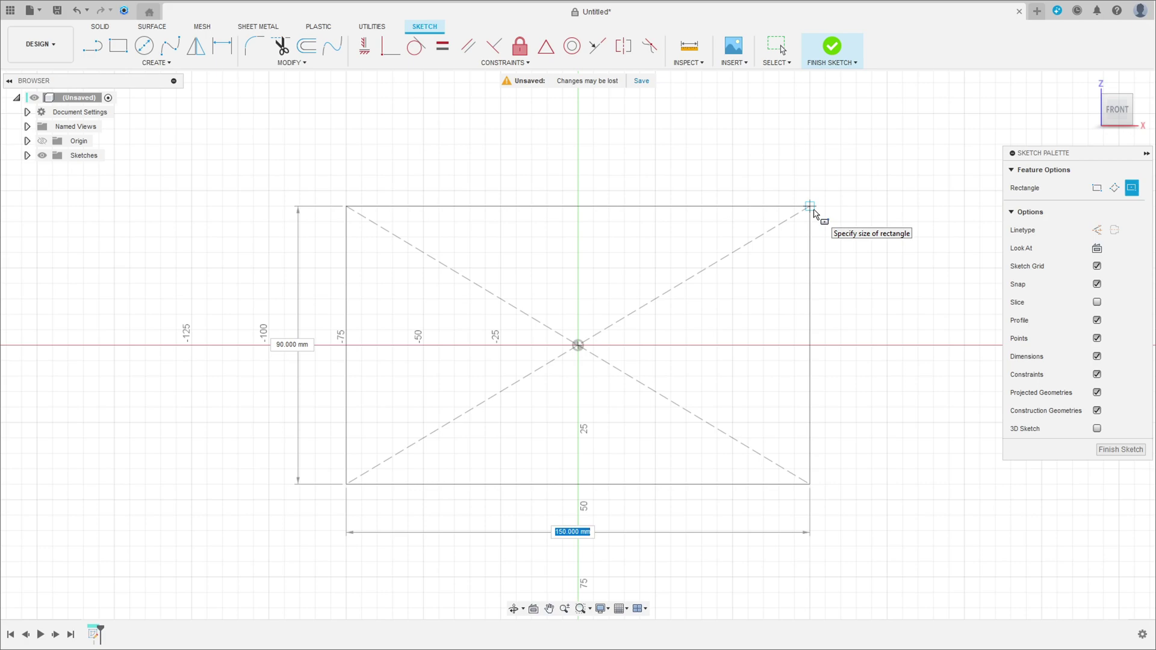
pyautogui.write('300')
pyautogui.press('Tab')
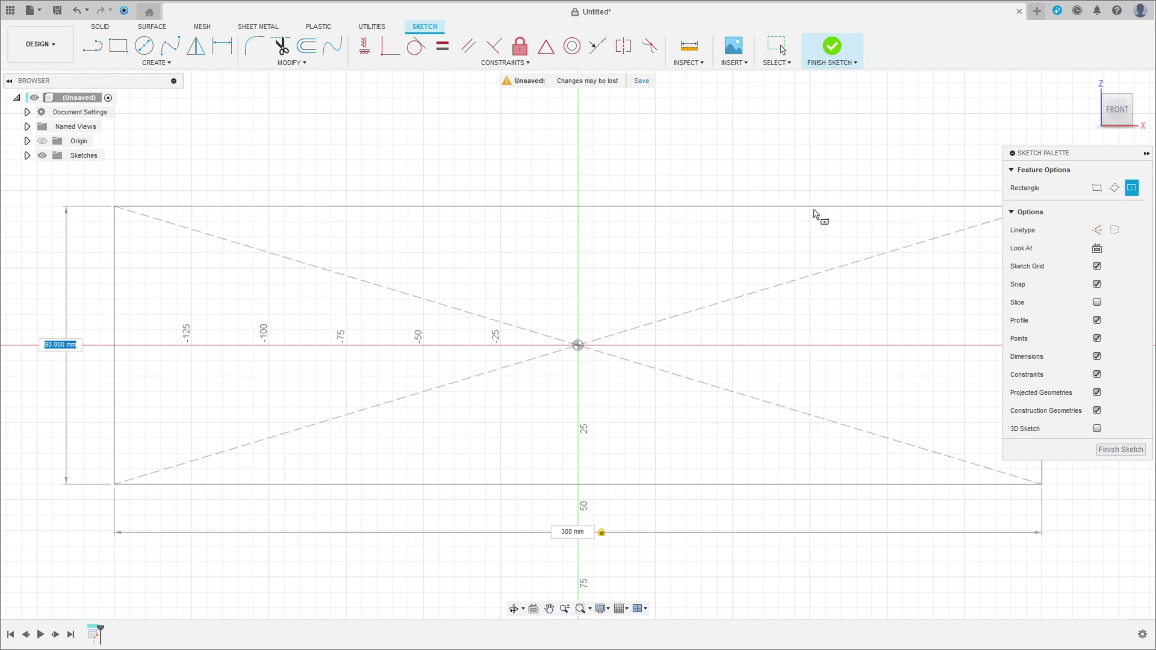
pyautogui.write('140')
pyautogui.press('Tab')
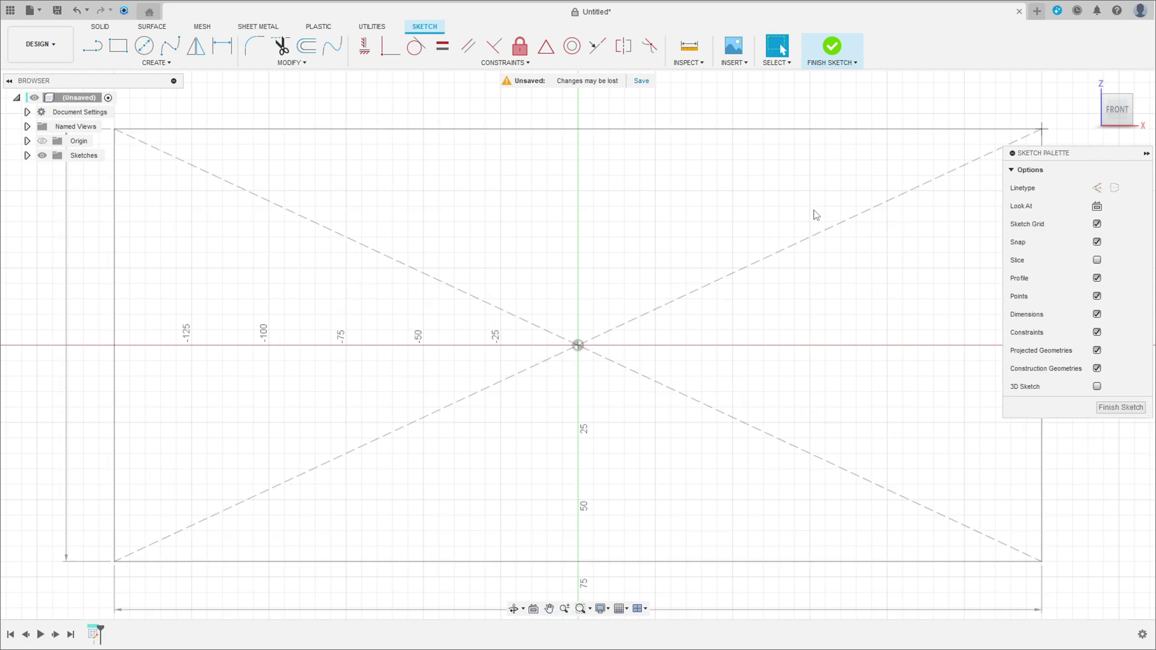
pyautogui.press('Return')
pyautogui.scroll(-2, 814, 210)
pyautogui.moveTo(698, 334); pyautogui.dragTo(497, 310, button='middle')
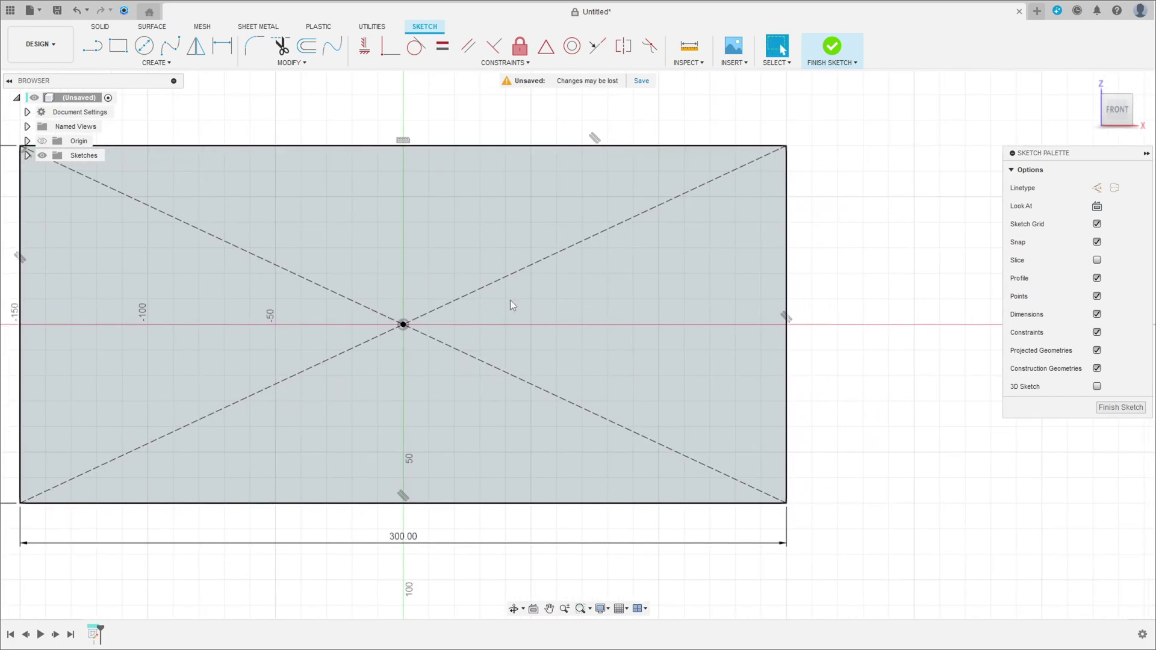
# - Draw an 80 mm diameter circle centred on the origin
pyautogui.moveTo(497, 310); pyautogui.dragTo(547, 321)
pyautogui.press('Escape')
pyautogui.click(144, 48)
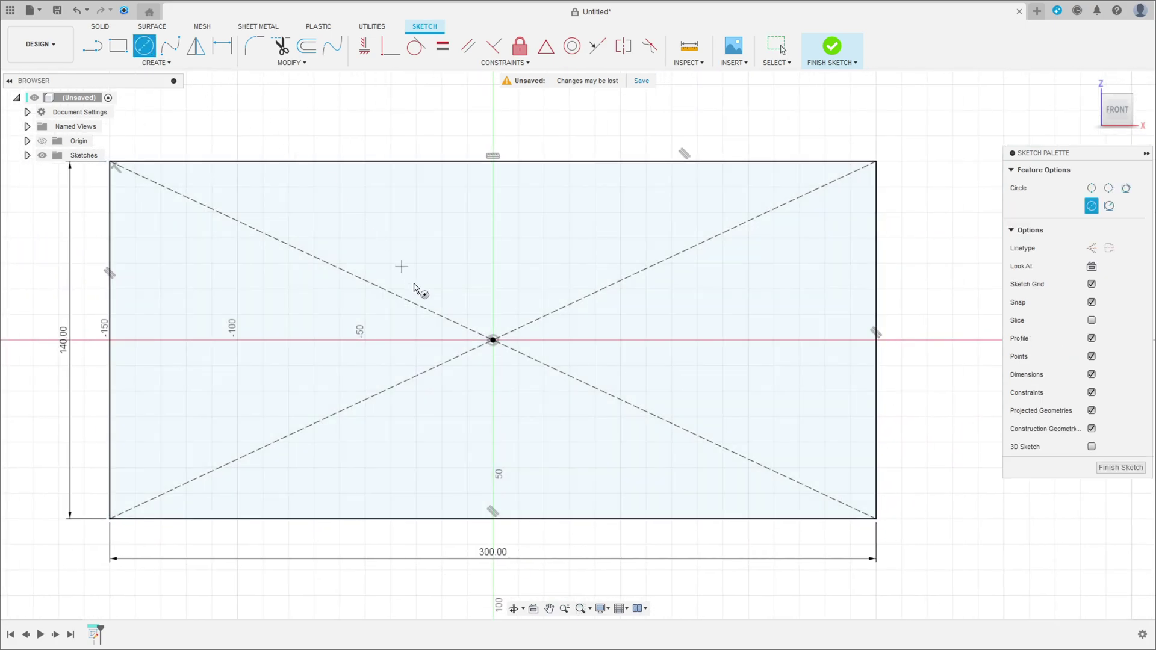
pyautogui.click(493, 340)
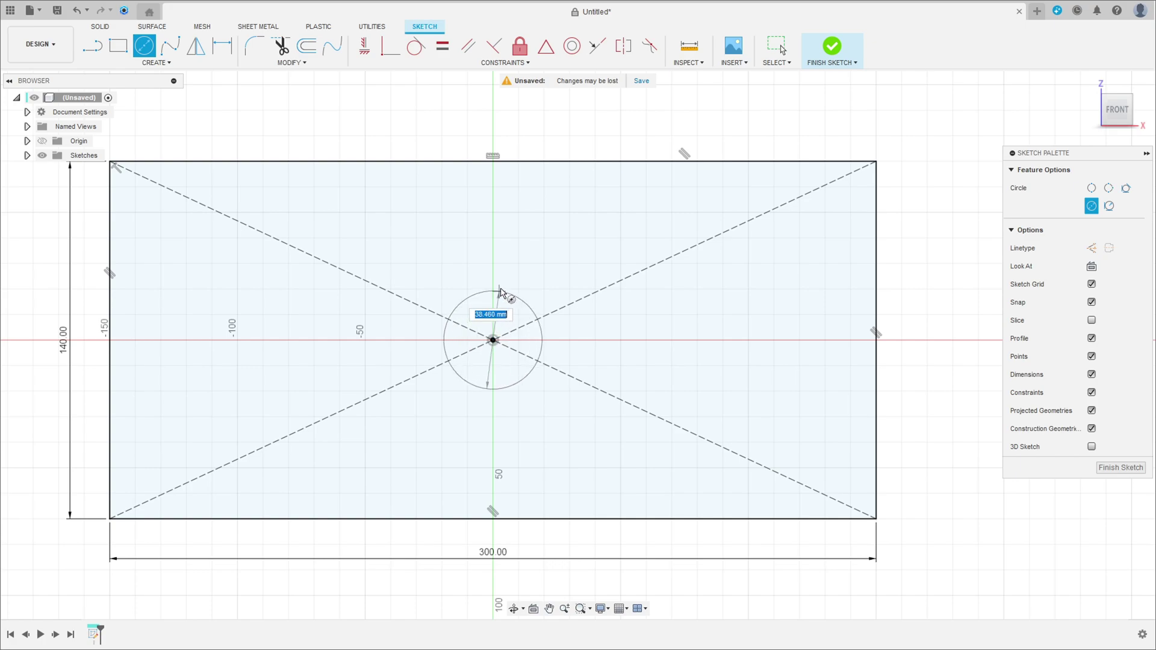
pyautogui.write('80')
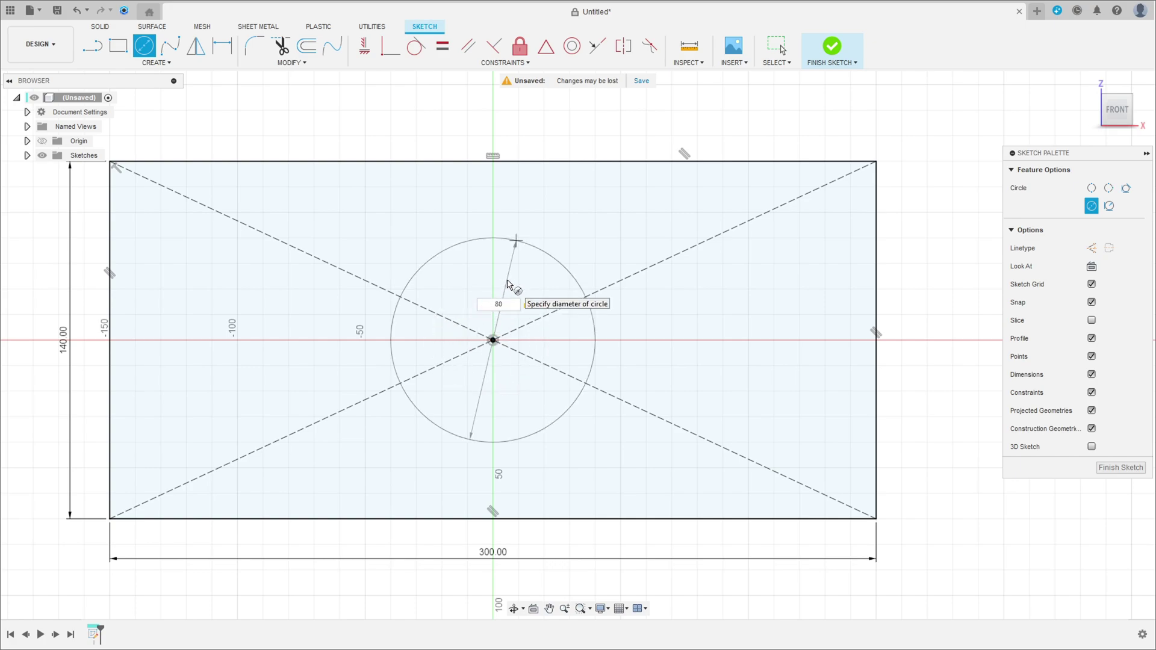
pyautogui.press('Return')
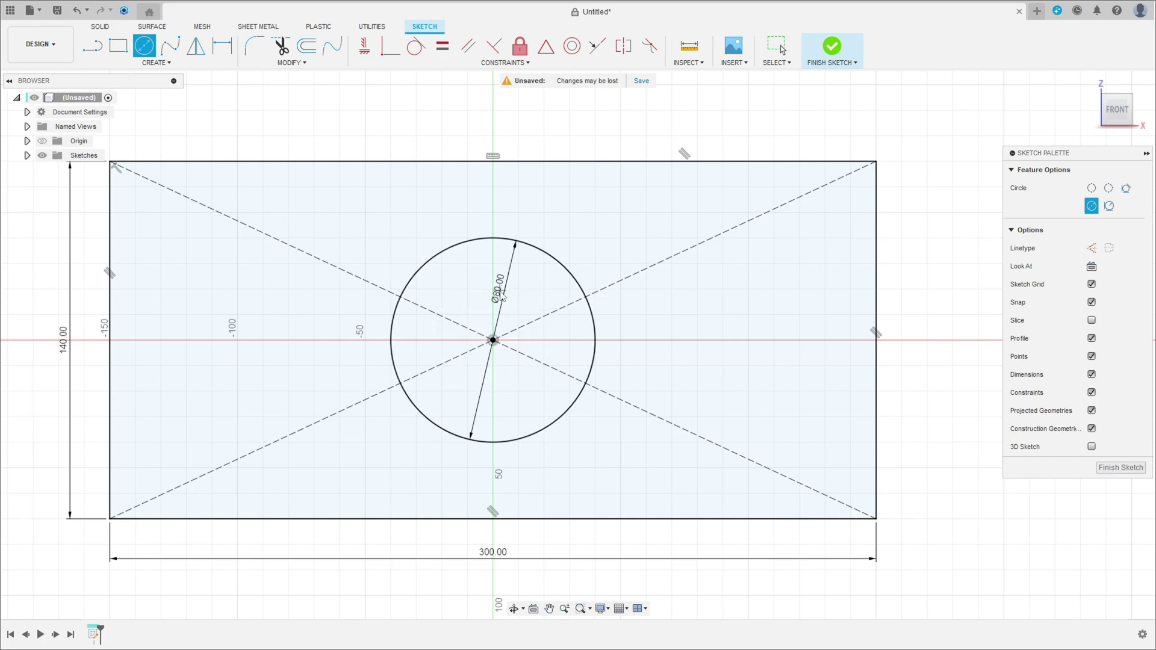
pyautogui.press('Escape')
# - Draw a horizontal construction line and a 60 mm construction line at 45° from the centre
pyautogui.click(94, 52)
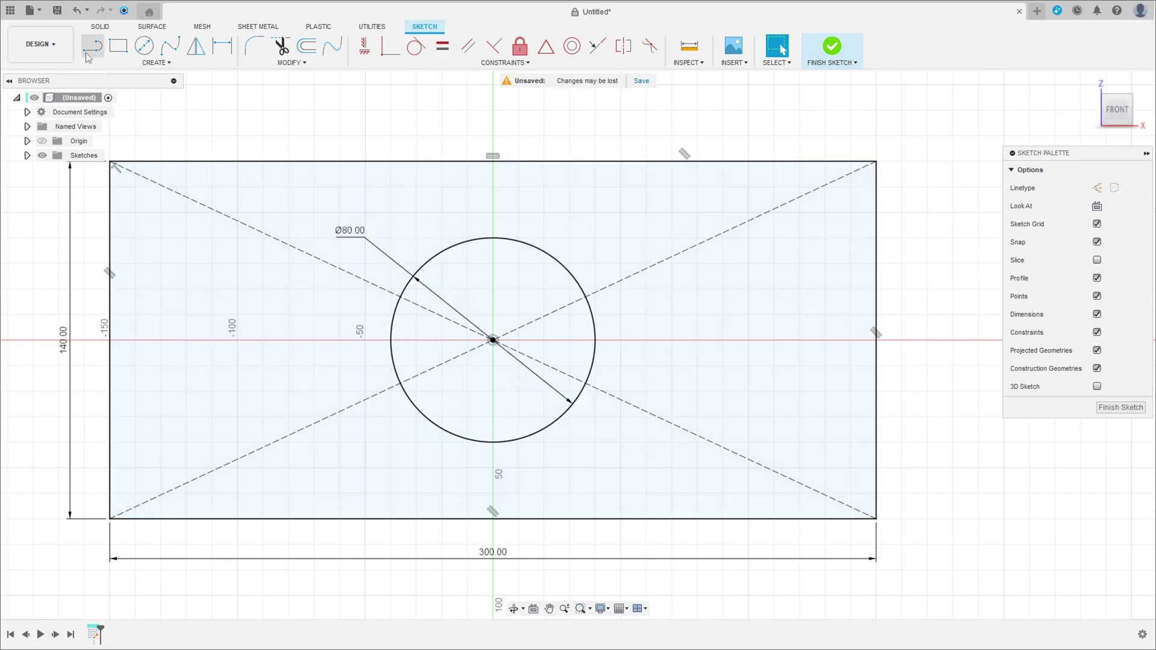
pyautogui.click(1096, 187)
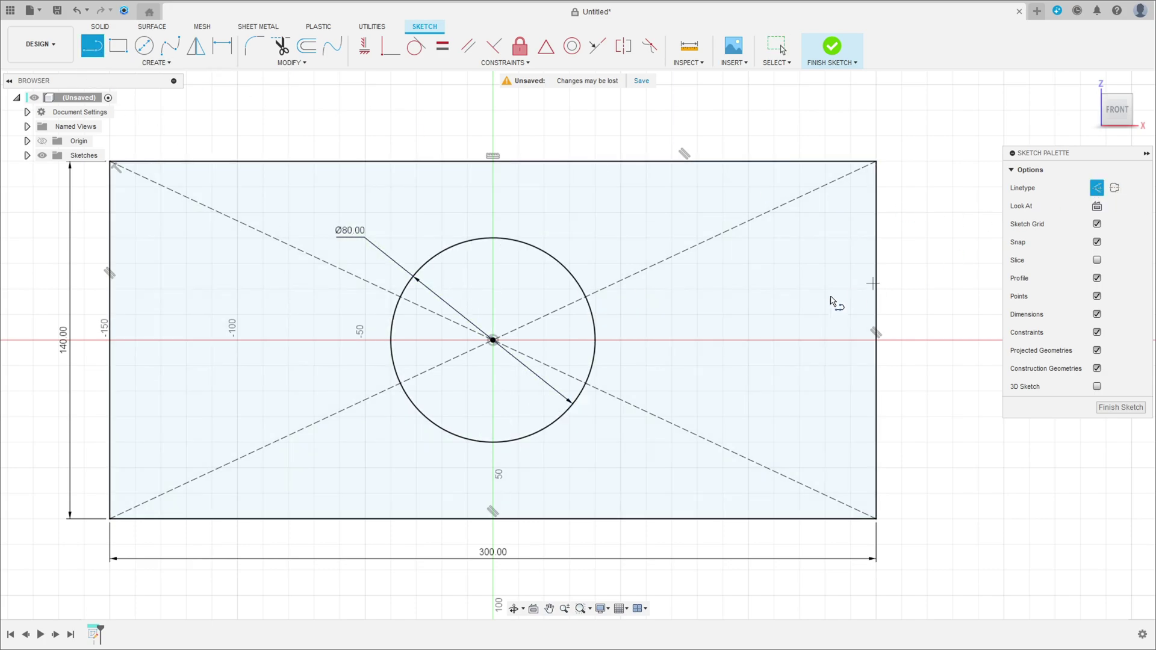
pyautogui.click(492, 340)
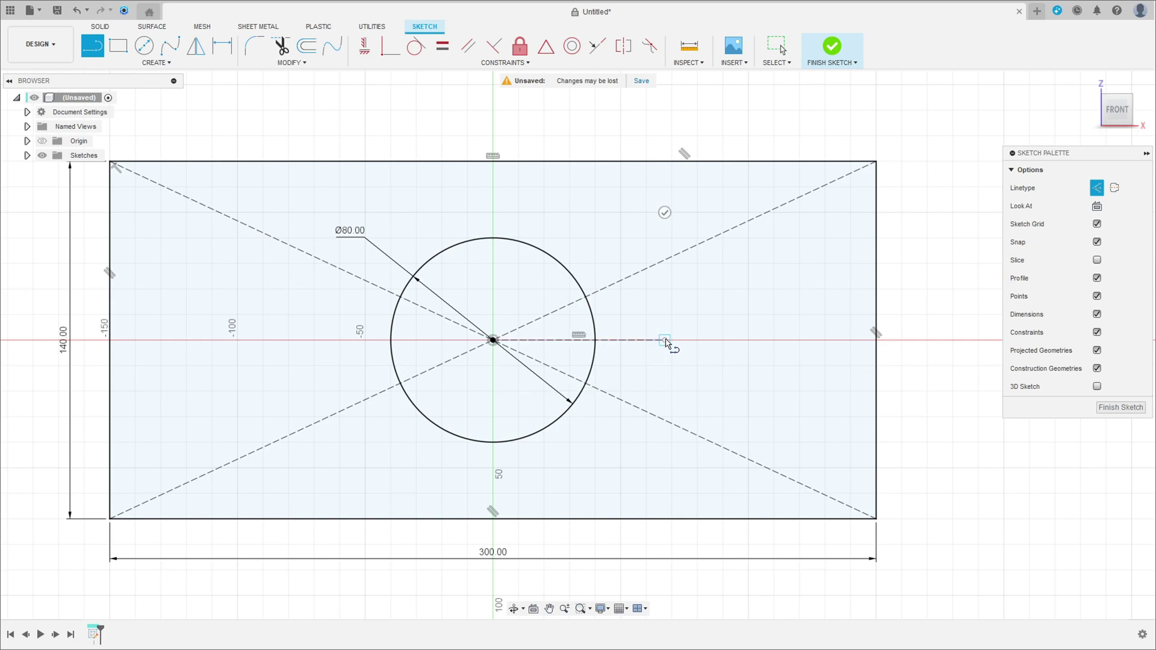
pyautogui.click(665, 340)
pyautogui.press('Escape')
pyautogui.press('l')
pyautogui.click(493, 340)
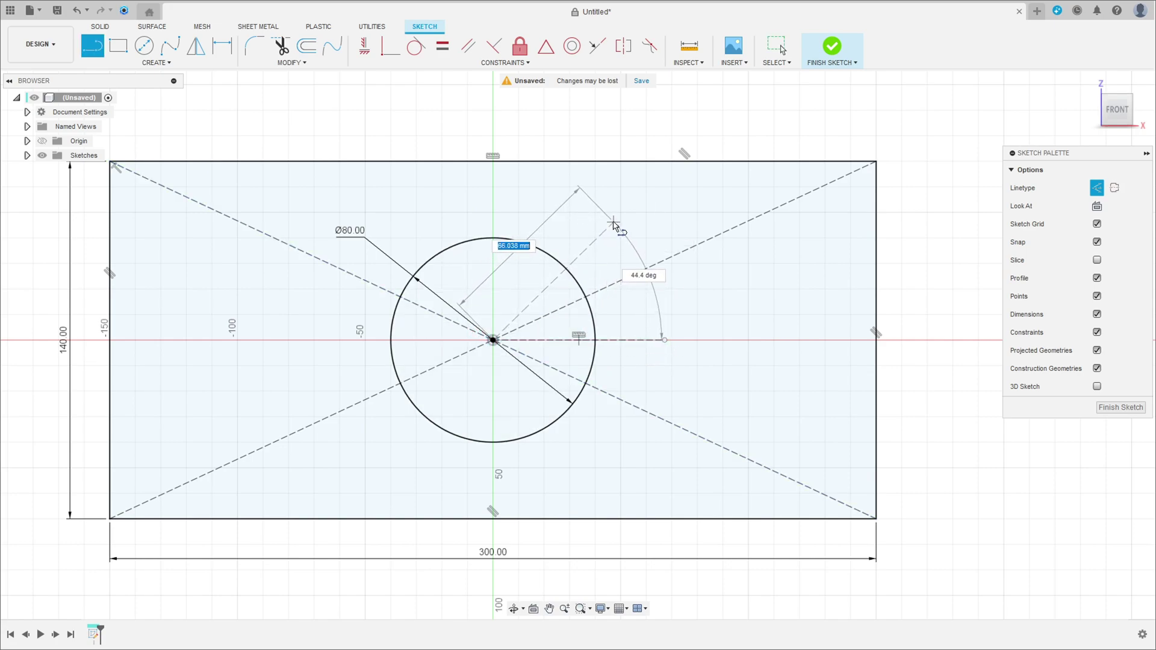
pyautogui.write('45')
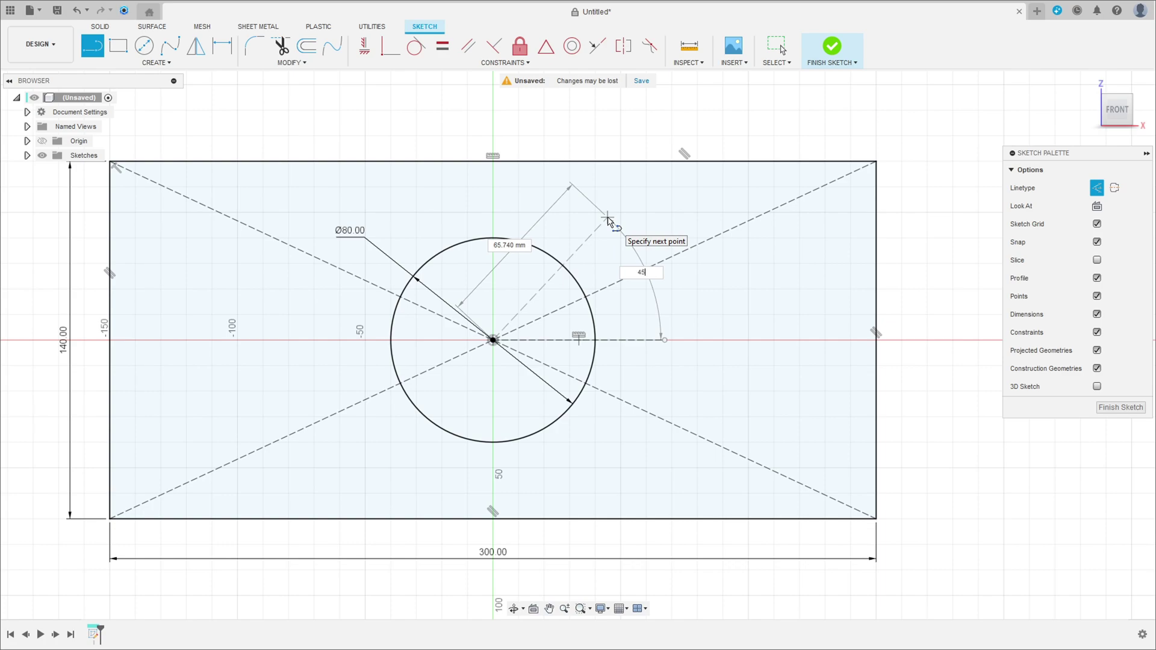
pyautogui.press('Tab')
pyautogui.press('Tab')
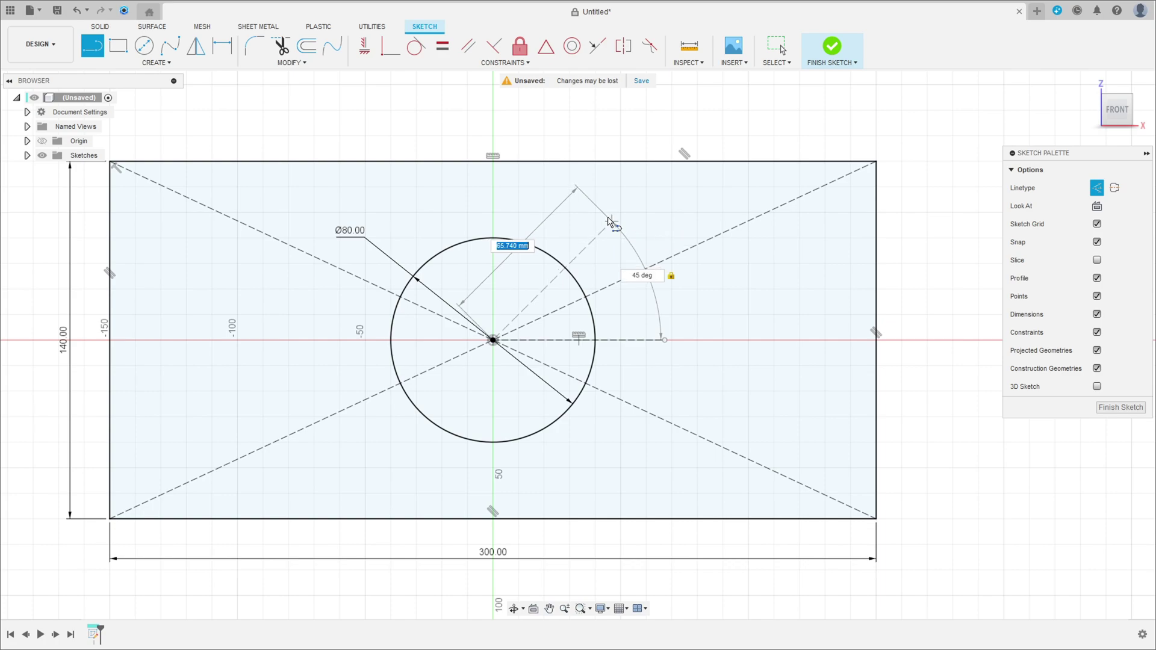
pyautogui.write('60')
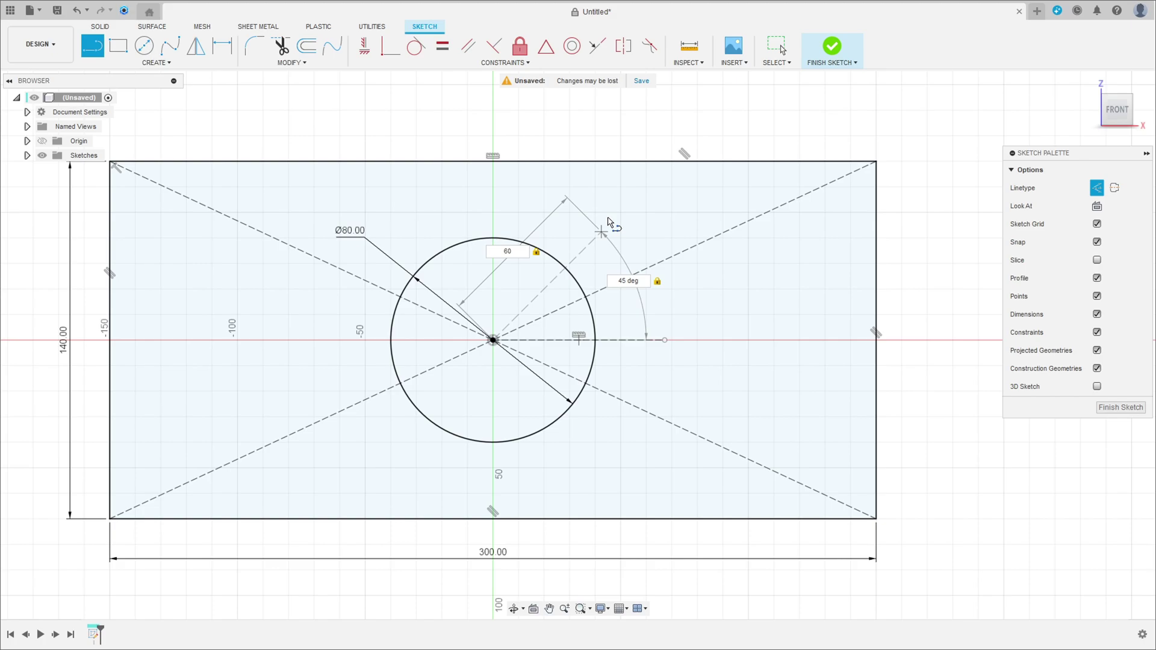
pyautogui.press('Return')
pyautogui.press('Escape')
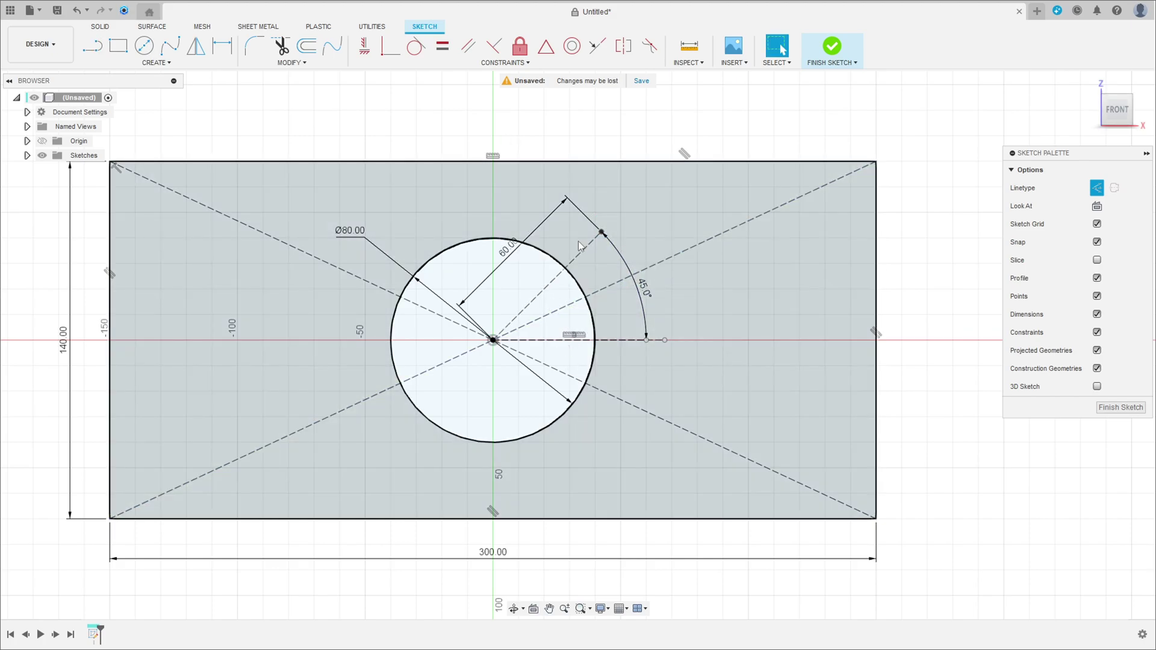
# - Draw a solid 10 mm circle centred on the 45° line's endpoint
pyautogui.click(144, 46)
pyautogui.scroll(3, 528, 210)
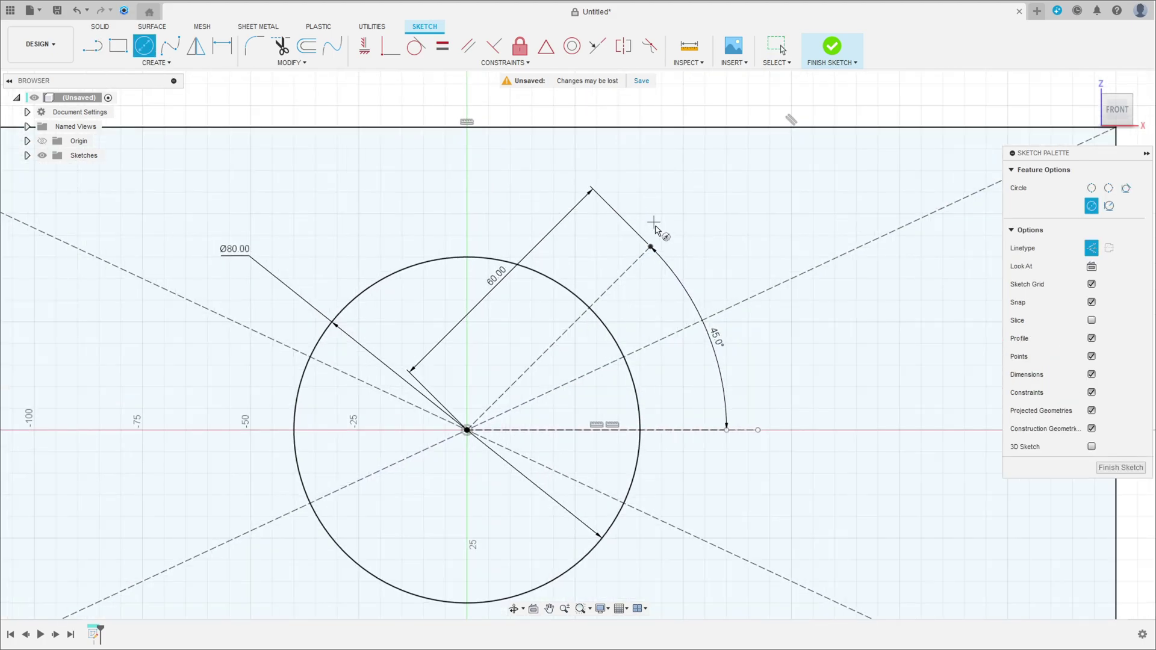
pyautogui.click(652, 246)
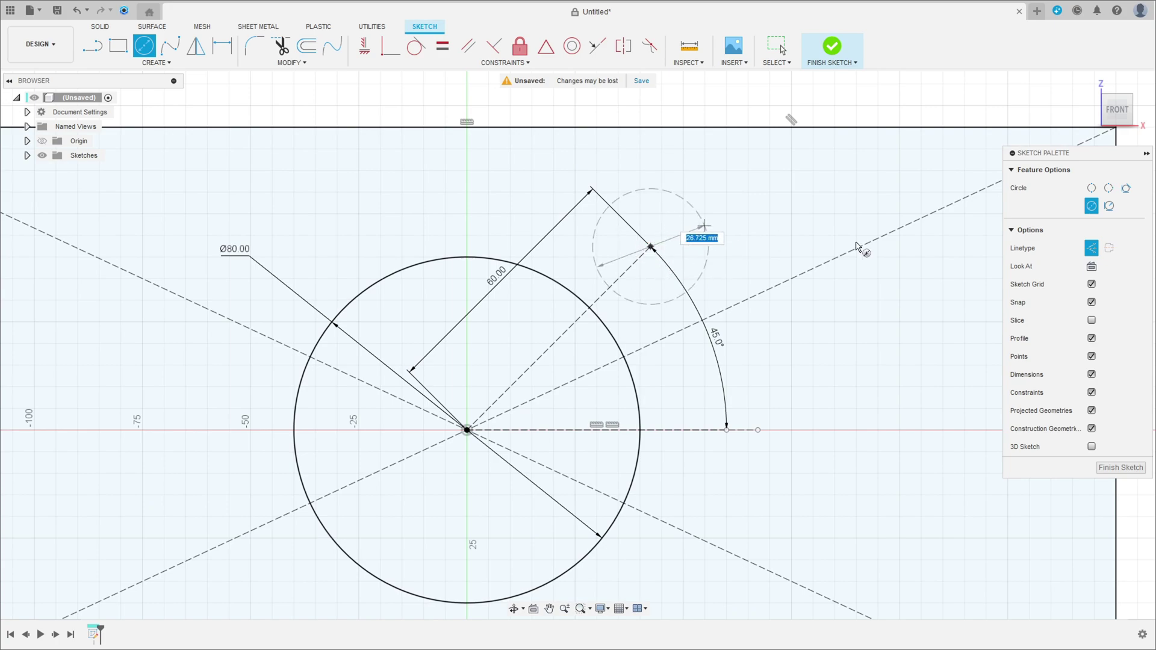
pyautogui.click(1091, 248)
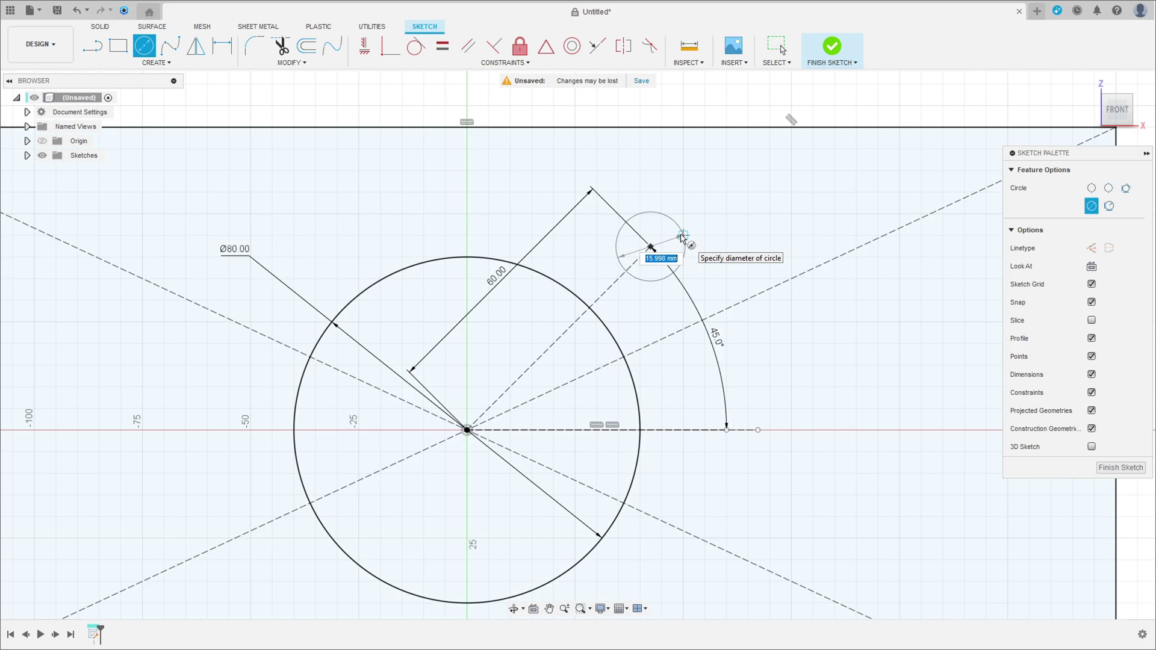
pyautogui.write('10')
pyautogui.press('Return')
pyautogui.press('Escape')
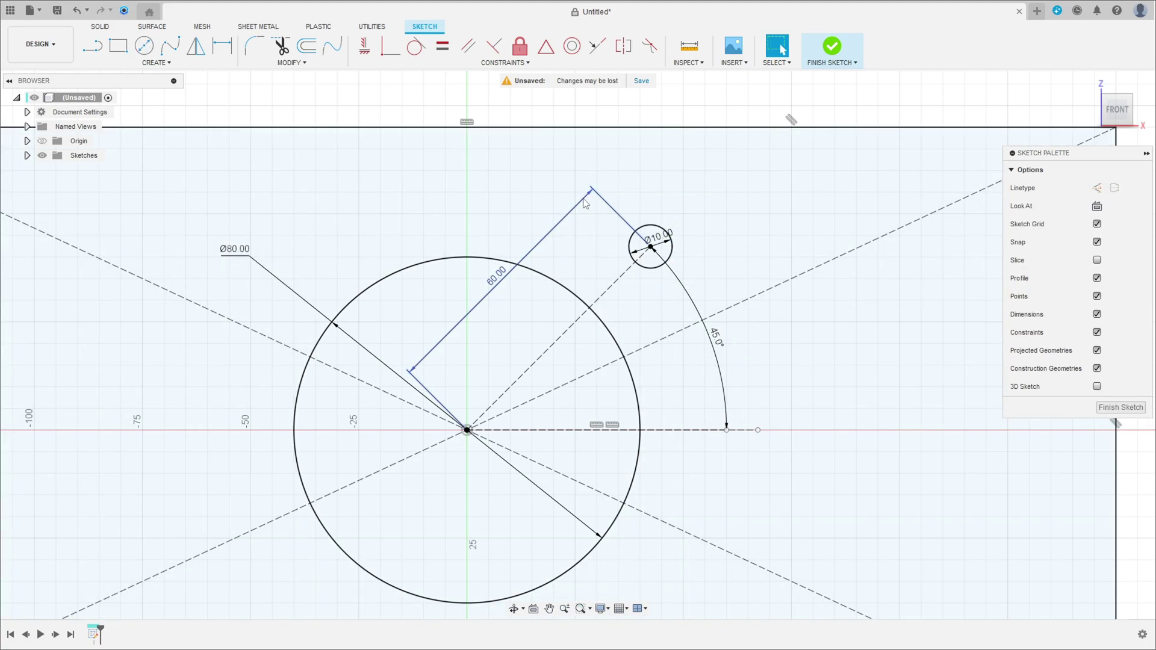
pyautogui.press('F6')
# - Circular-pattern the 10 mm circle four times about the large circle's centre, then finish the sketch
pyautogui.click(146, 63)
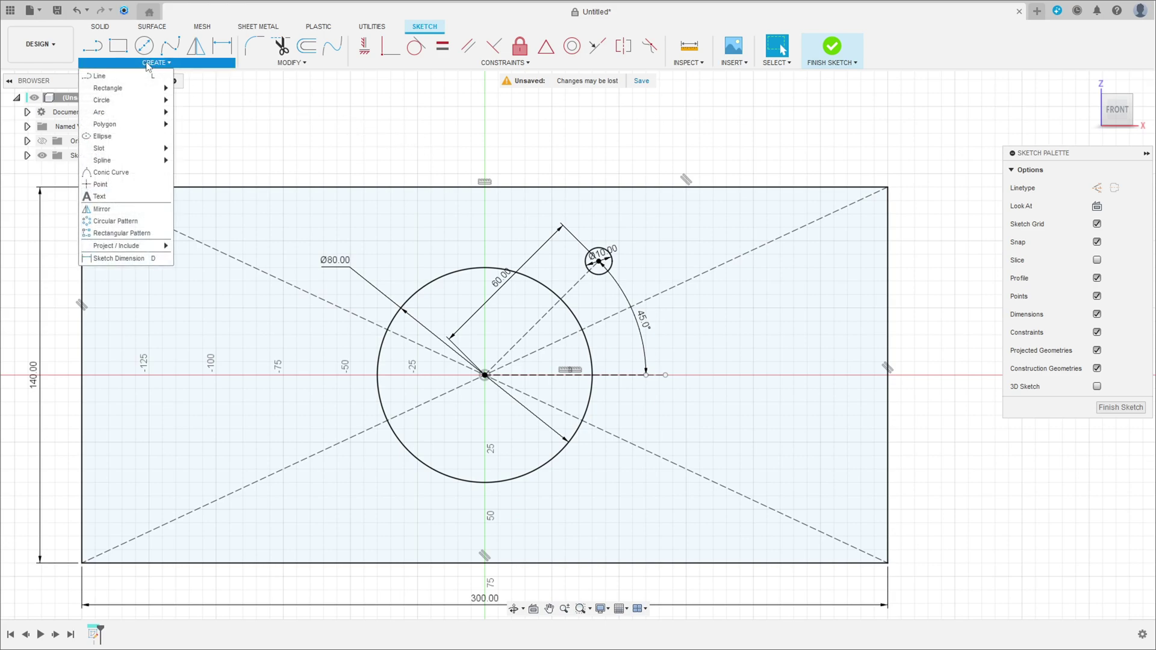
pyautogui.click(114, 221)
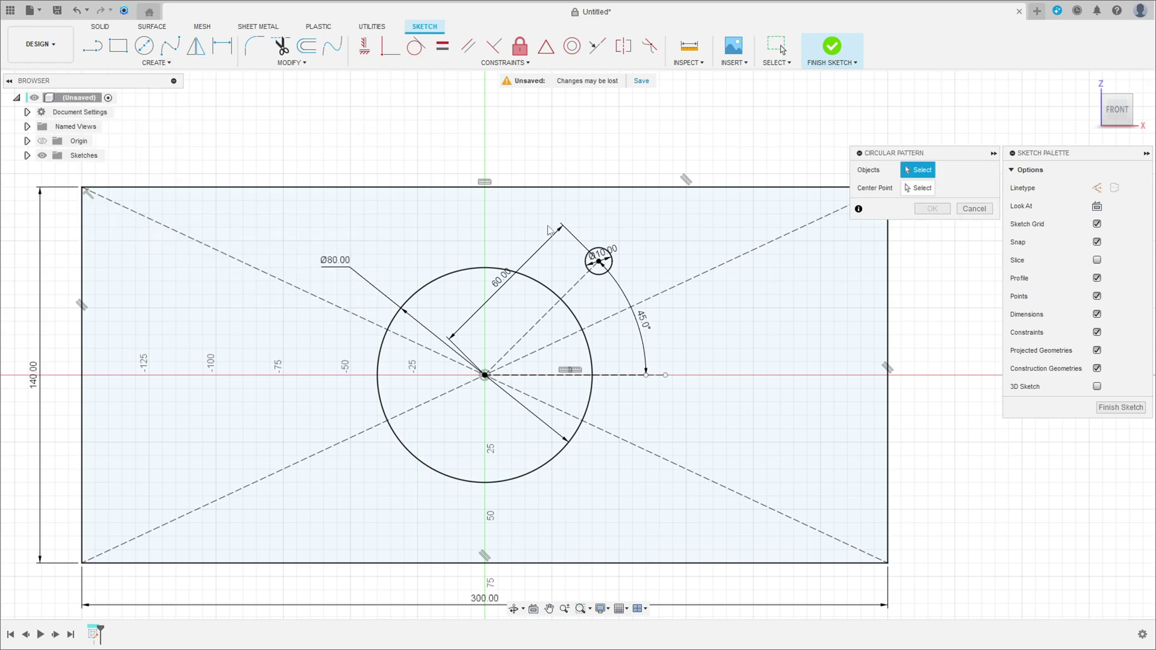
pyautogui.click(598, 262)
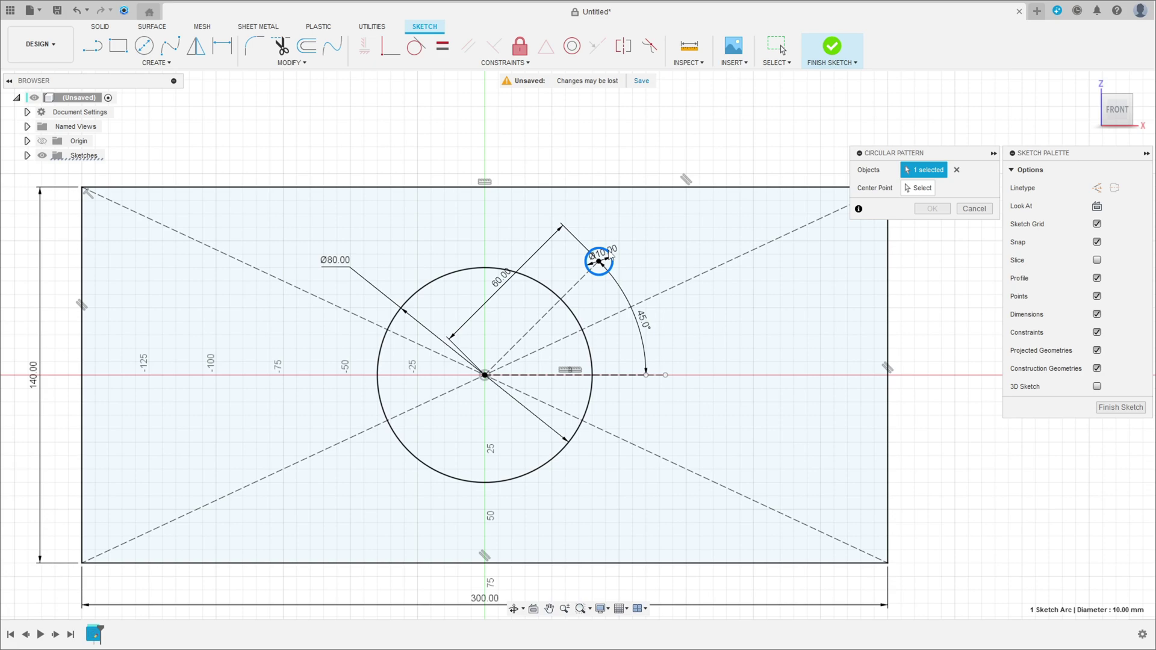
pyautogui.click(918, 189)
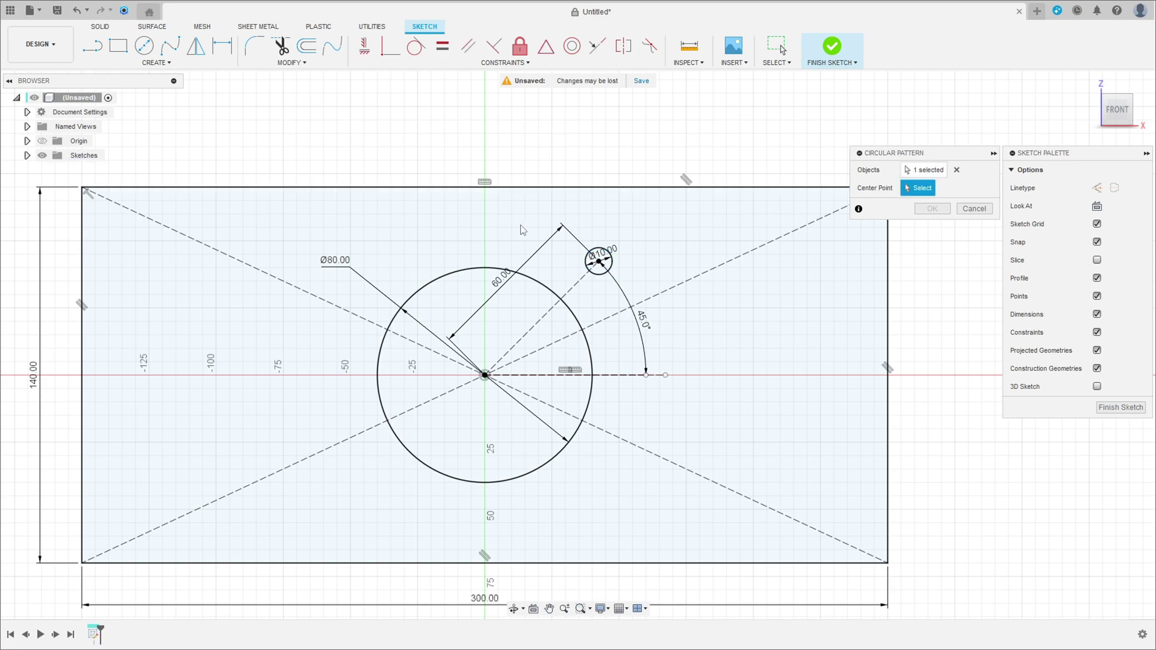
pyautogui.click(457, 273)
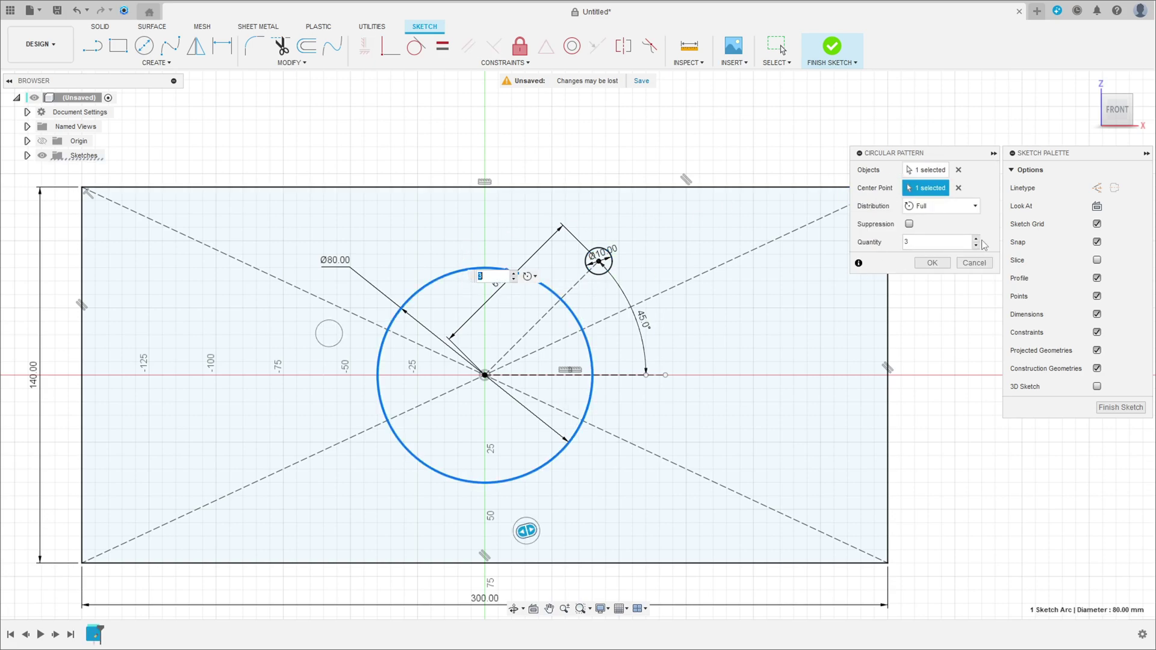
pyautogui.click(976, 239)
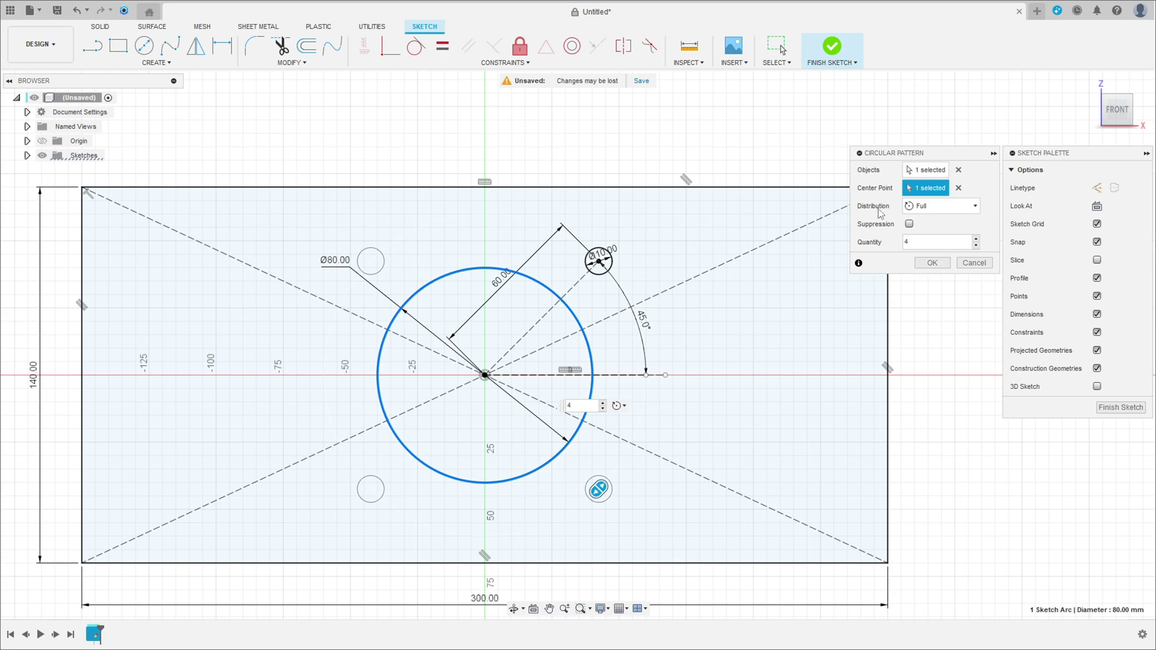
pyautogui.click(932, 263)
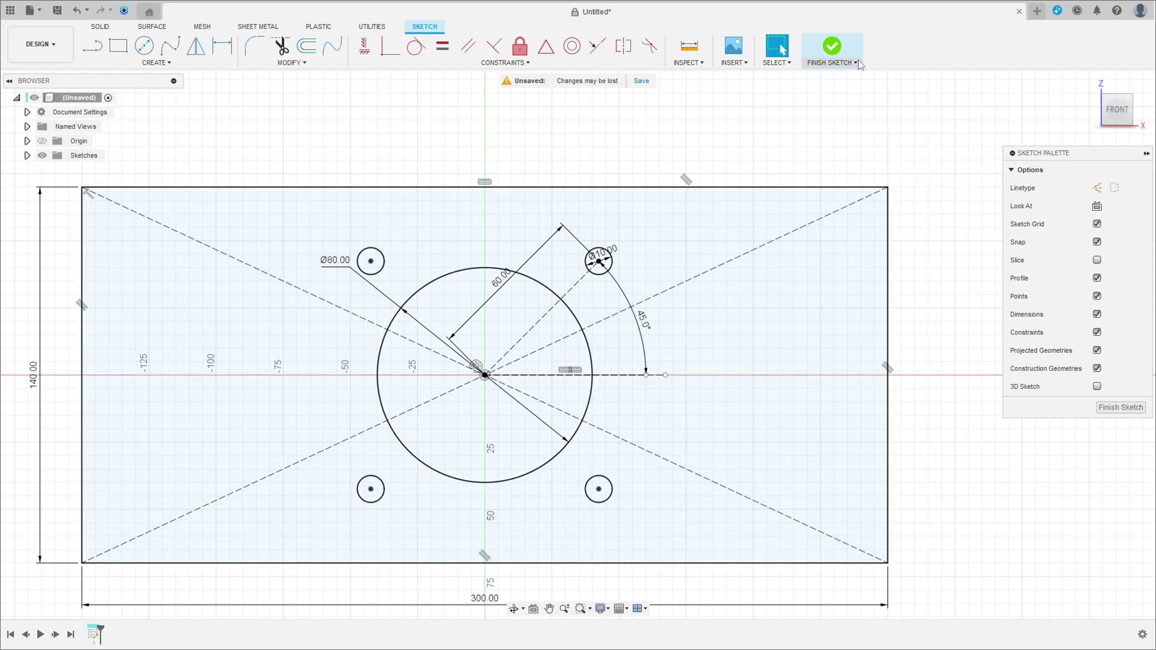
pyautogui.click(832, 47)
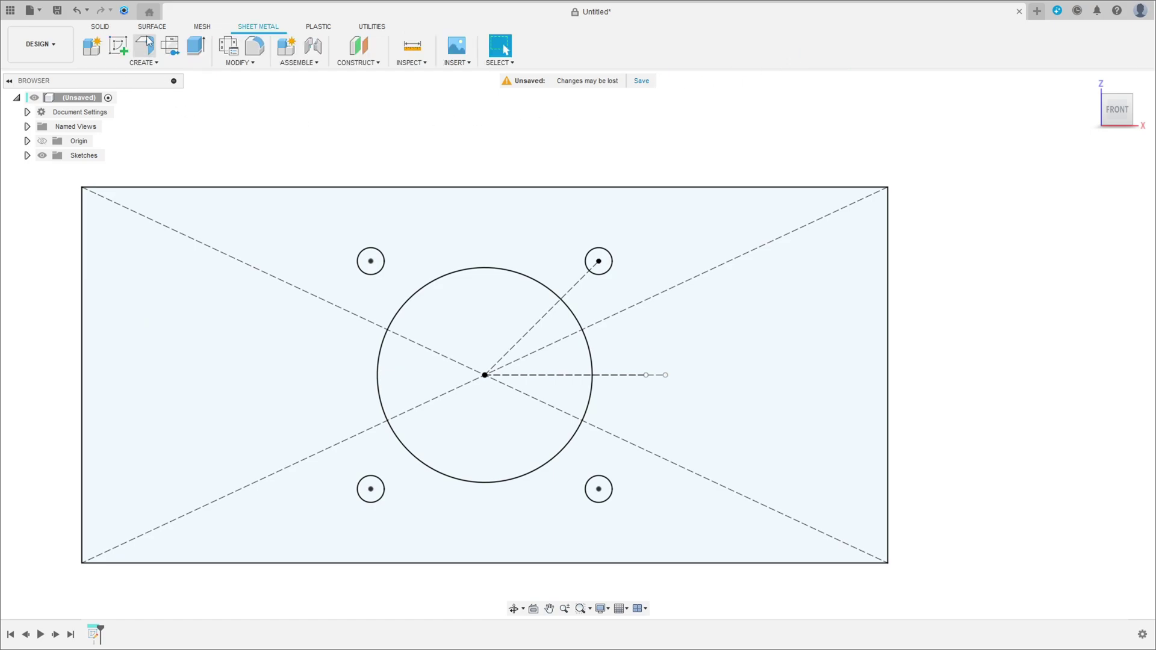
# - Create a flat 3.2 mm steel sheet-metal flange from the sketch profile
pyautogui.click(145, 45)
pyautogui.click(471, 222)
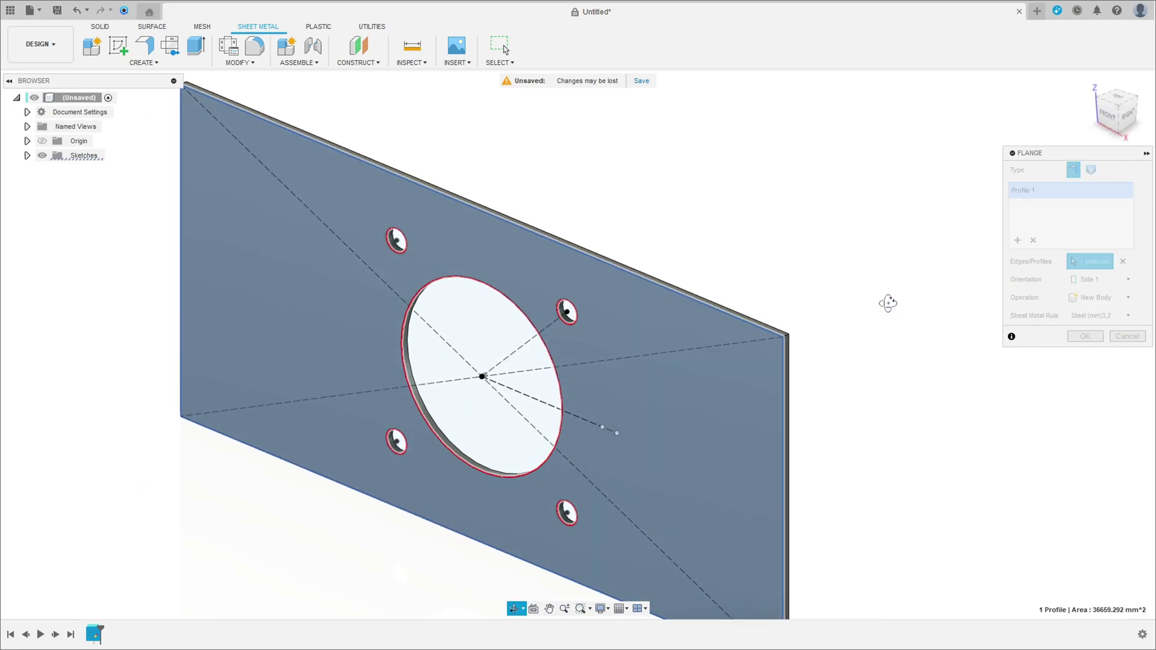
pyautogui.click(1085, 337)
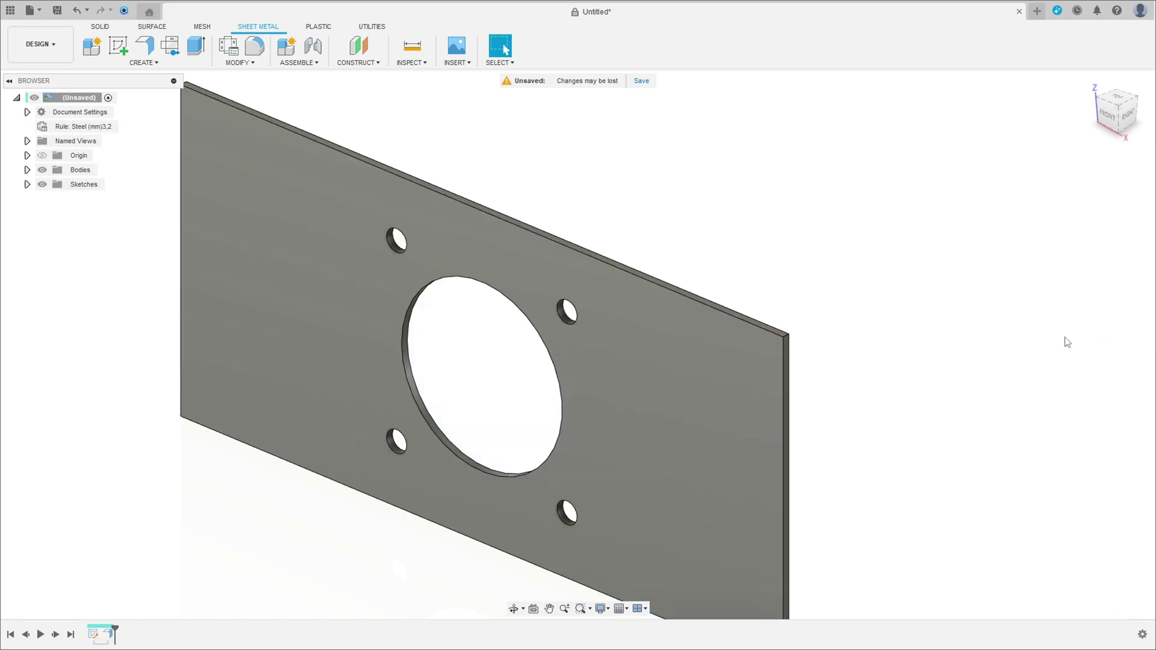
pyautogui.click(410, 49)
pyautogui.scroll(4, 757, 316)
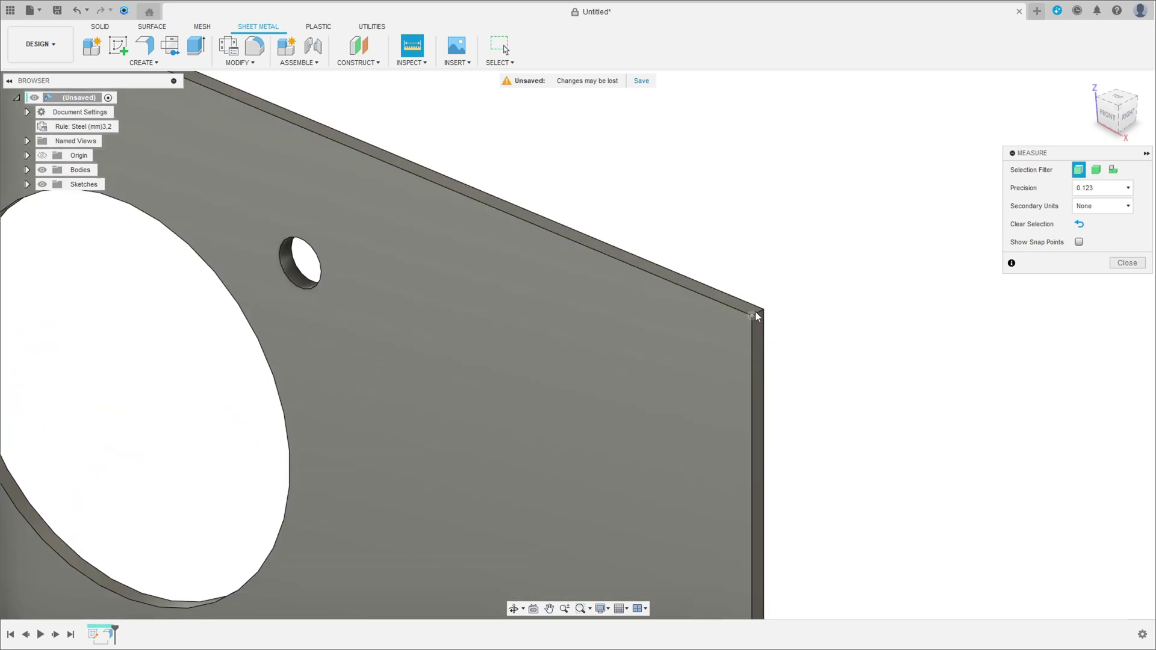
pyautogui.scroll(2, 760, 316)
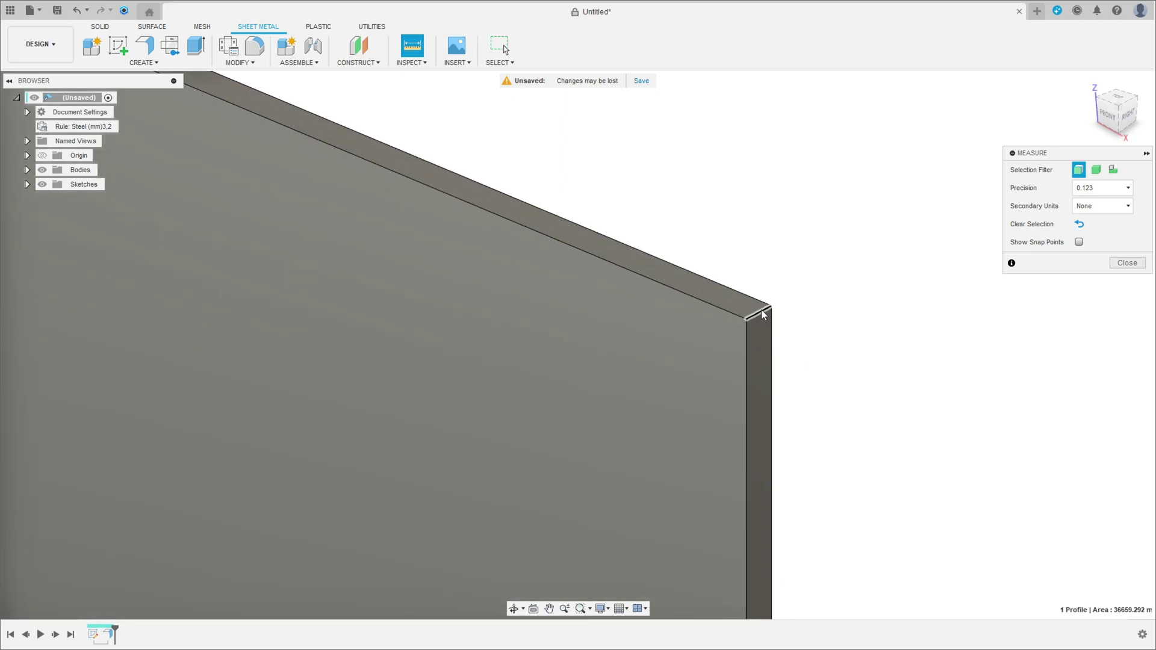
pyautogui.click(761, 314)
pyautogui.click(1128, 322)
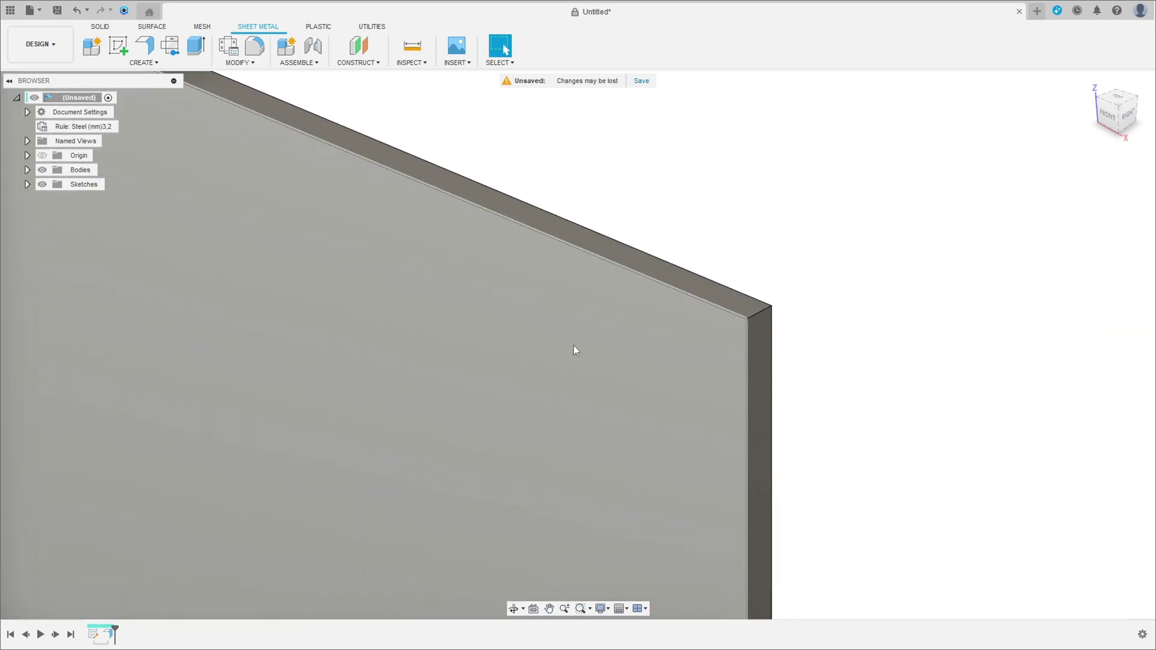
pyautogui.scroll(-3, 404, 339)
pyautogui.scroll(-3, 403, 339)
pyautogui.moveTo(370, 348); pyautogui.dragTo(543, 364, button='middle')
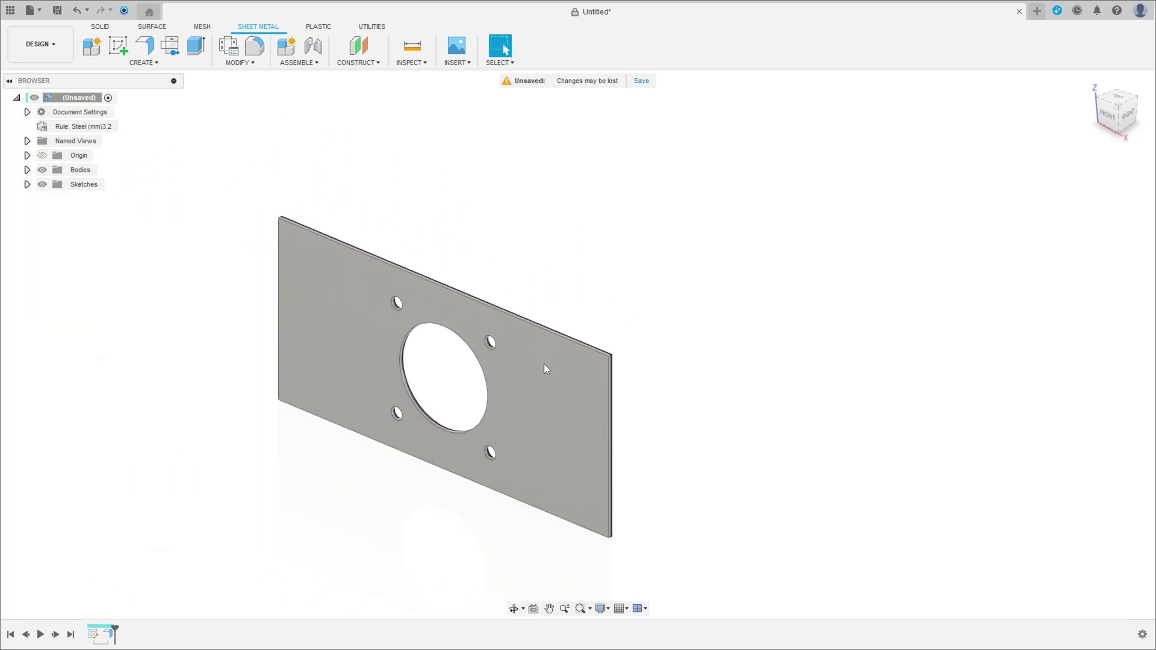
# - Add a flipped 200 mm flange on the plate's right 140 mm edge
pyautogui.click(145, 46)
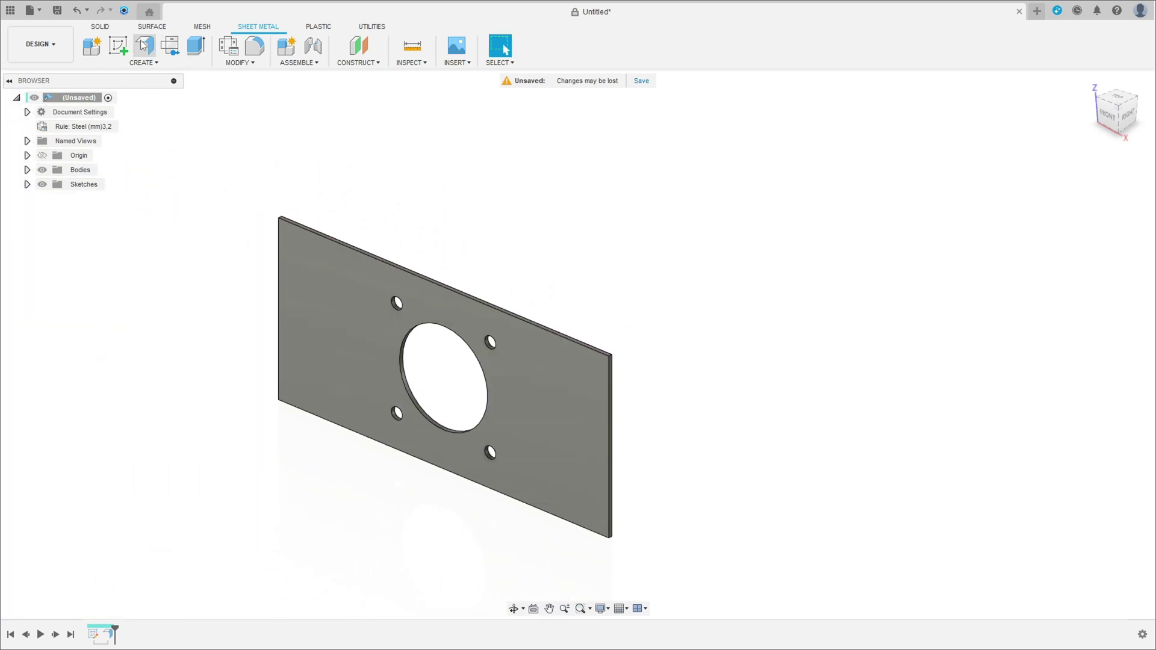
pyautogui.scroll(3, 679, 443)
pyautogui.scroll(2, 679, 443)
pyautogui.click(508, 459)
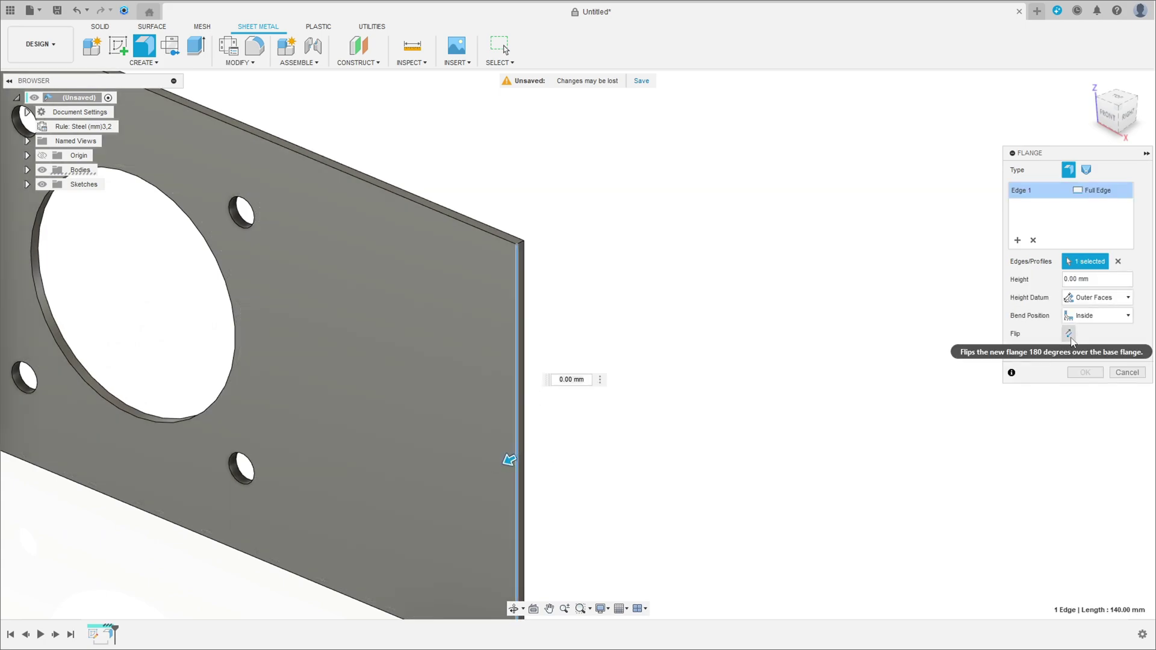
pyautogui.click(1069, 333)
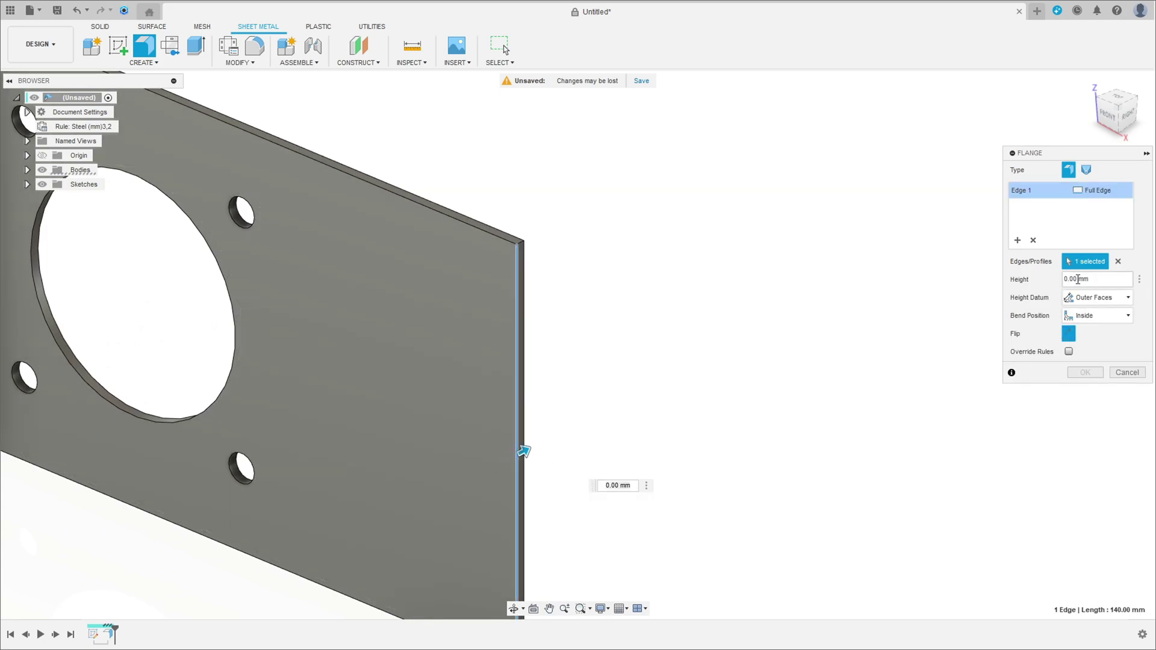
pyautogui.write('2')
pyautogui.press('Return')
pyautogui.scroll(-2, 945, 339)
pyautogui.scroll(-2, 974, 339)
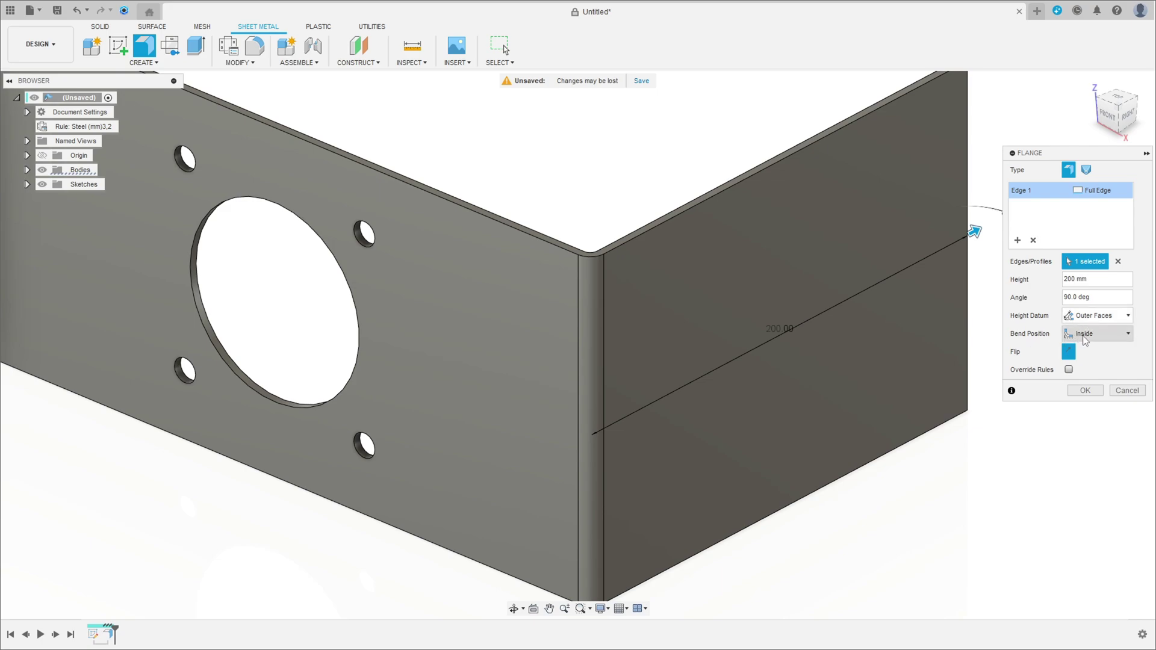
pyautogui.click(1085, 390)
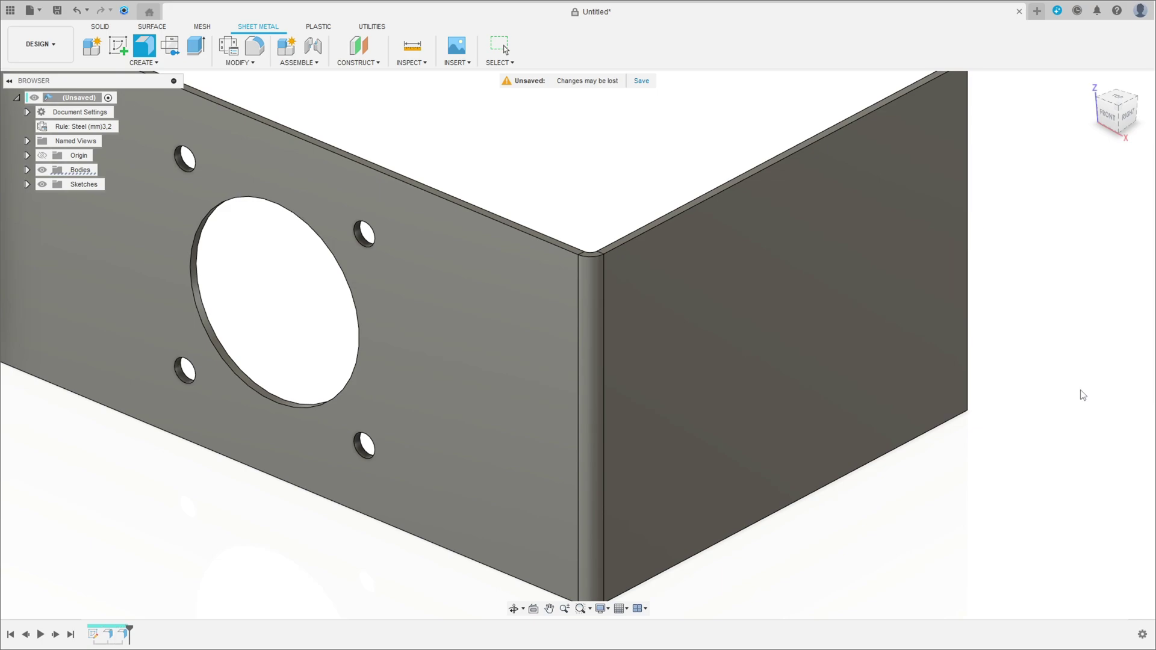
pyautogui.scroll(-4, 662, 350)
pyautogui.scroll(-1, 550, 349)
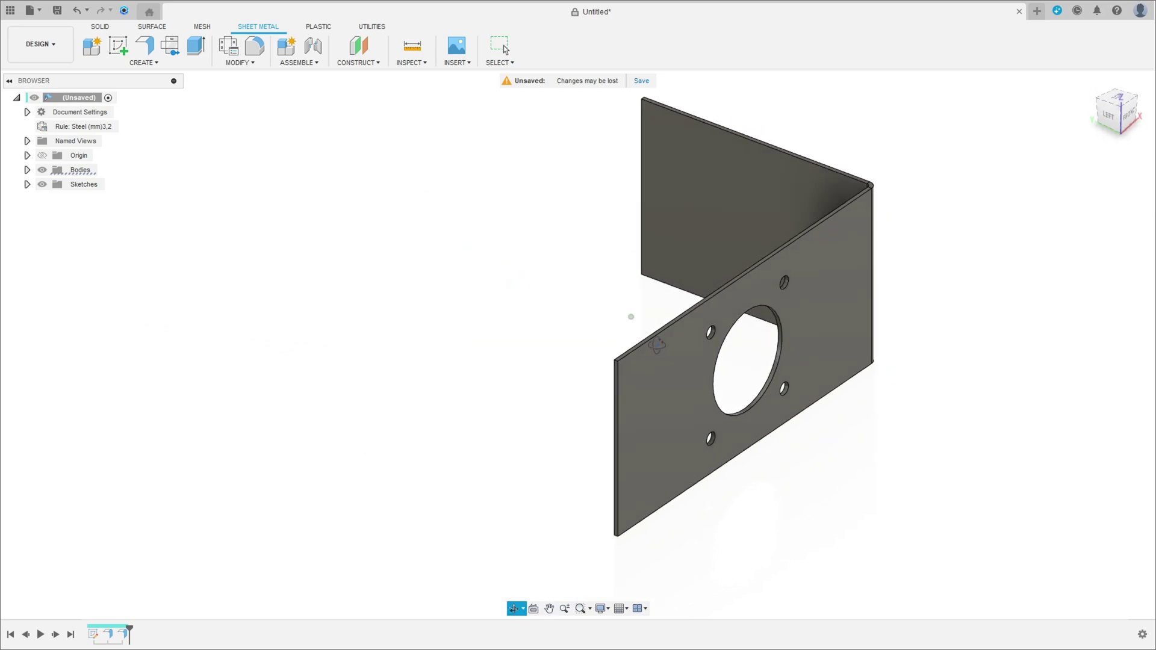
# - Add a flipped 200 mm flange on the plate's opposite free edge
pyautogui.keyDown('shift'); pyautogui.moveTo(550, 350); pyautogui.dragTo(632, 316, button='middle'); pyautogui.keyUp('shift')
pyautogui.click(145, 45)
pyautogui.scroll(3, 635, 418)
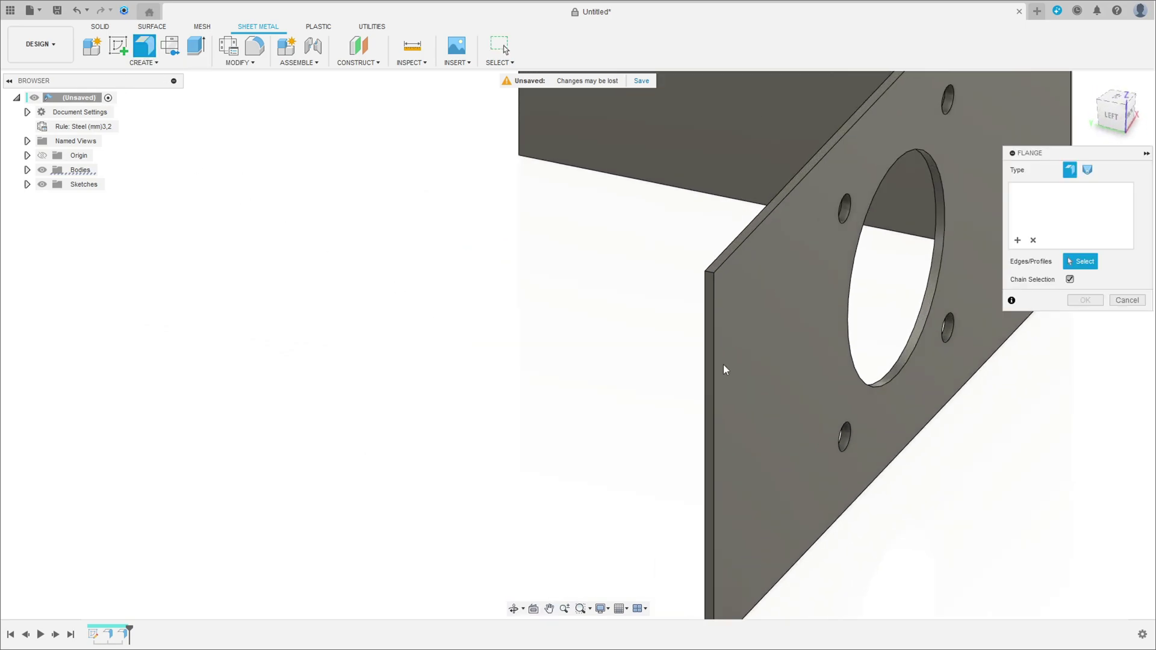
pyautogui.click(713, 366)
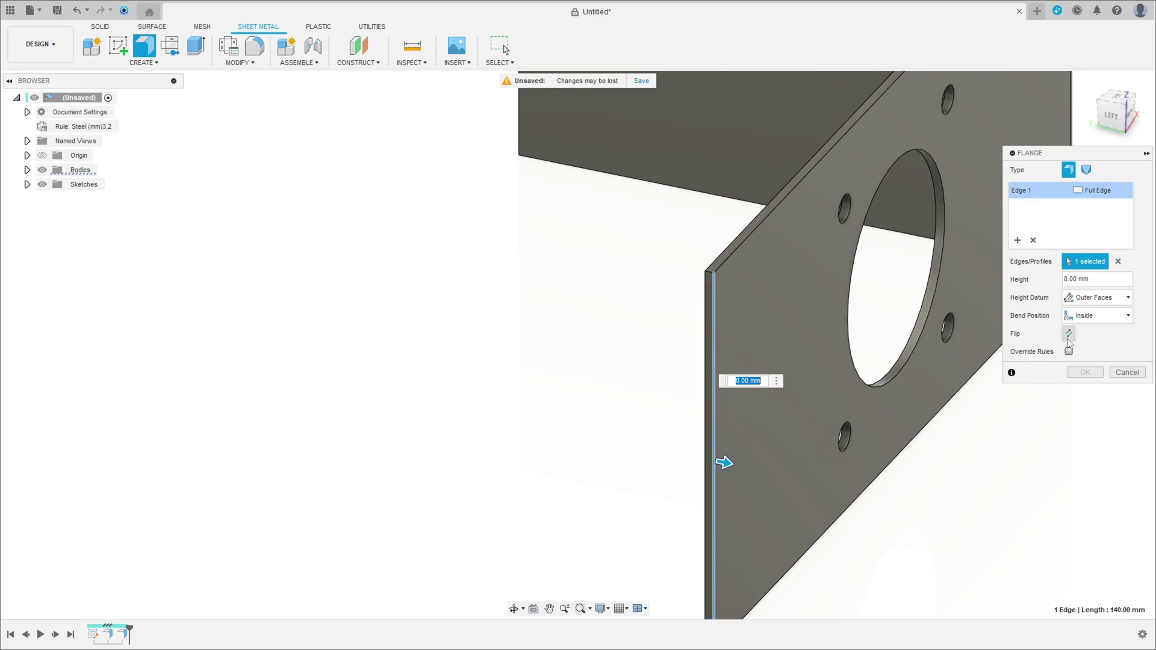
pyautogui.click(1068, 334)
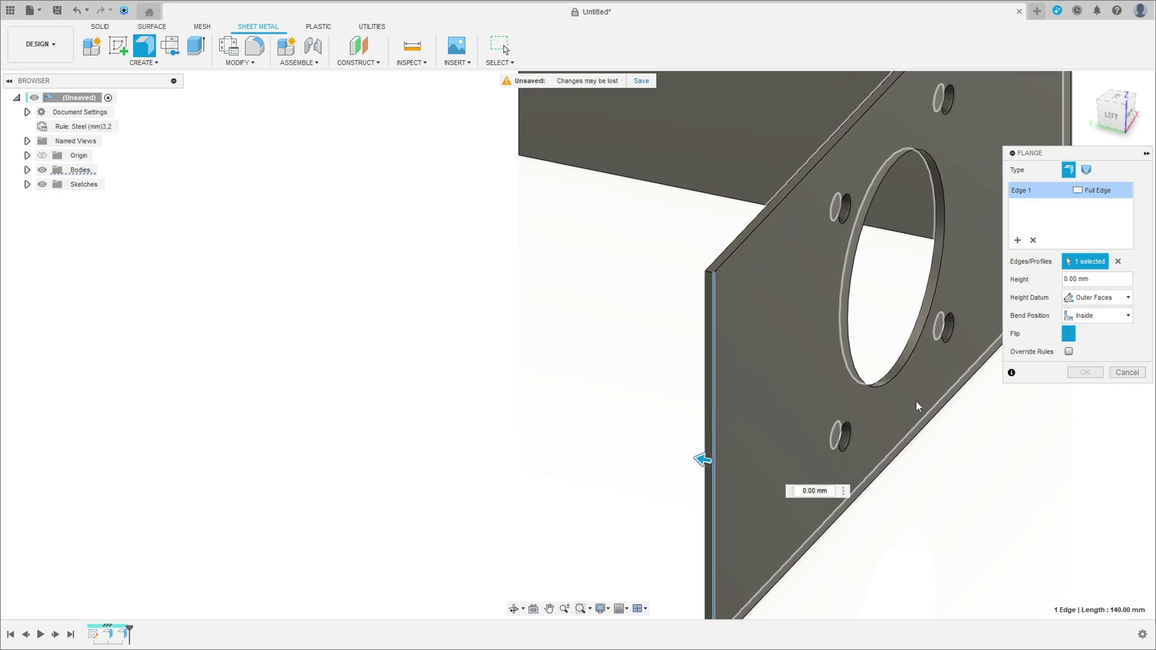
pyautogui.click(1081, 279)
pyautogui.write('200')
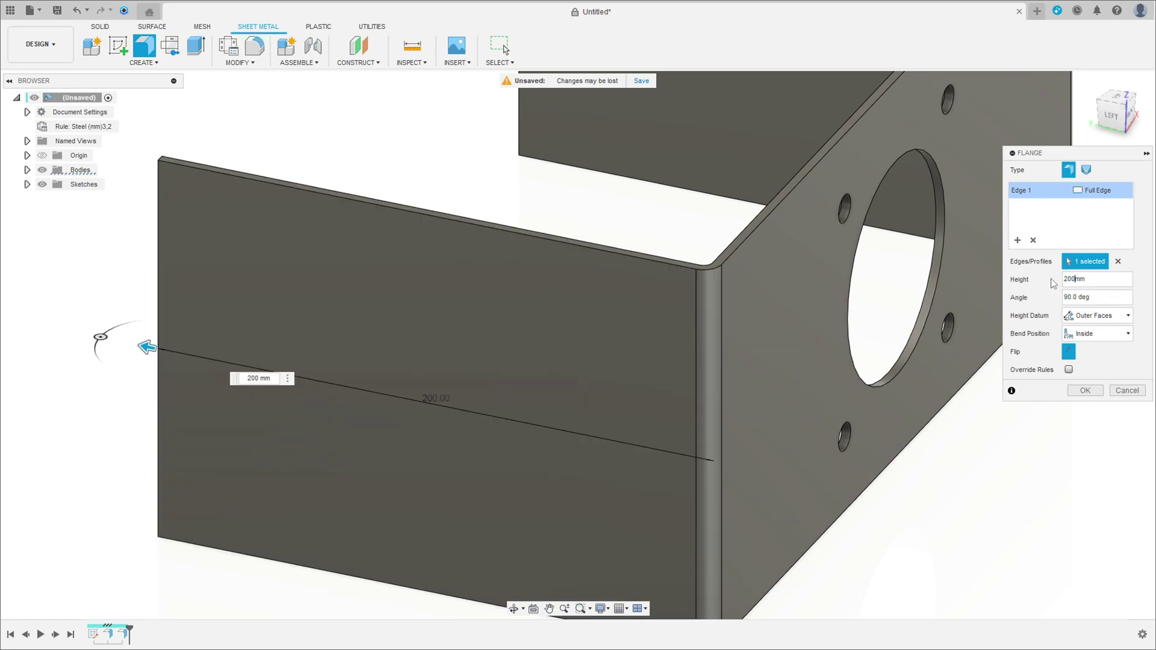
pyautogui.click(1087, 395)
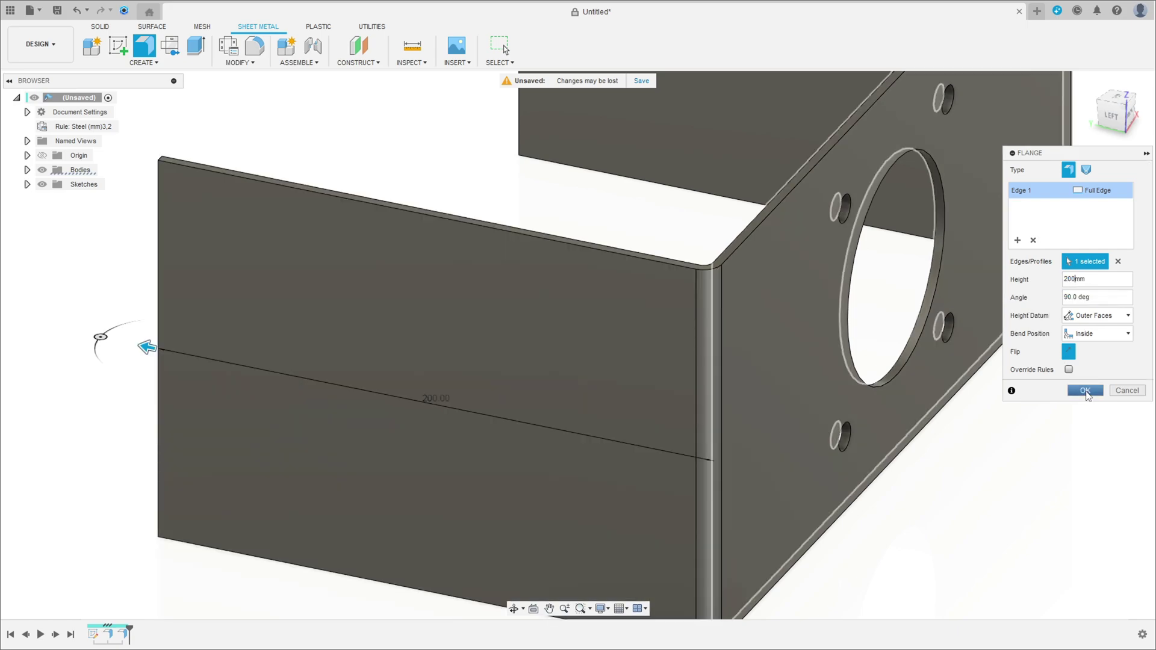
pyautogui.scroll(-5, 906, 370)
pyautogui.moveTo(906, 370)
pyautogui.keyDown('shift'); pyautogui.mouseDown(button='middle')
pyautogui.moveTo(919, 323)
pyautogui.moveTo(867, 352)
pyautogui.mouseUp(button='middle'); pyautogui.keyUp('shift')
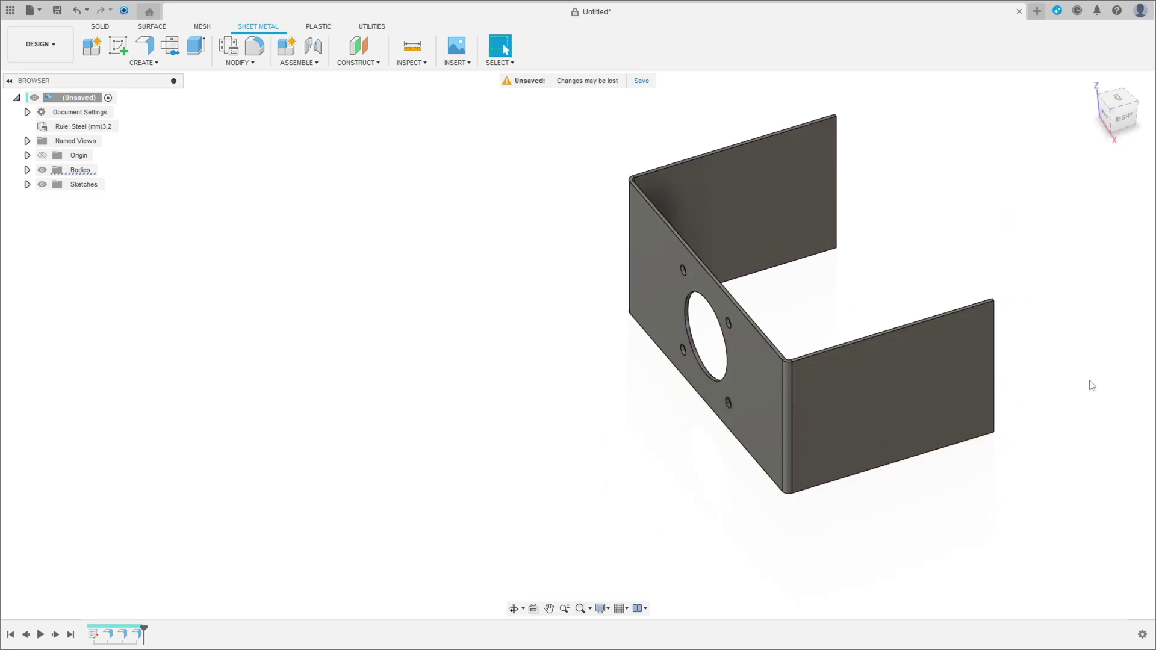
# - Start a Two Sides flange on the side flange's top edge
pyautogui.click(144, 49)
pyautogui.scroll(2, 965, 295)
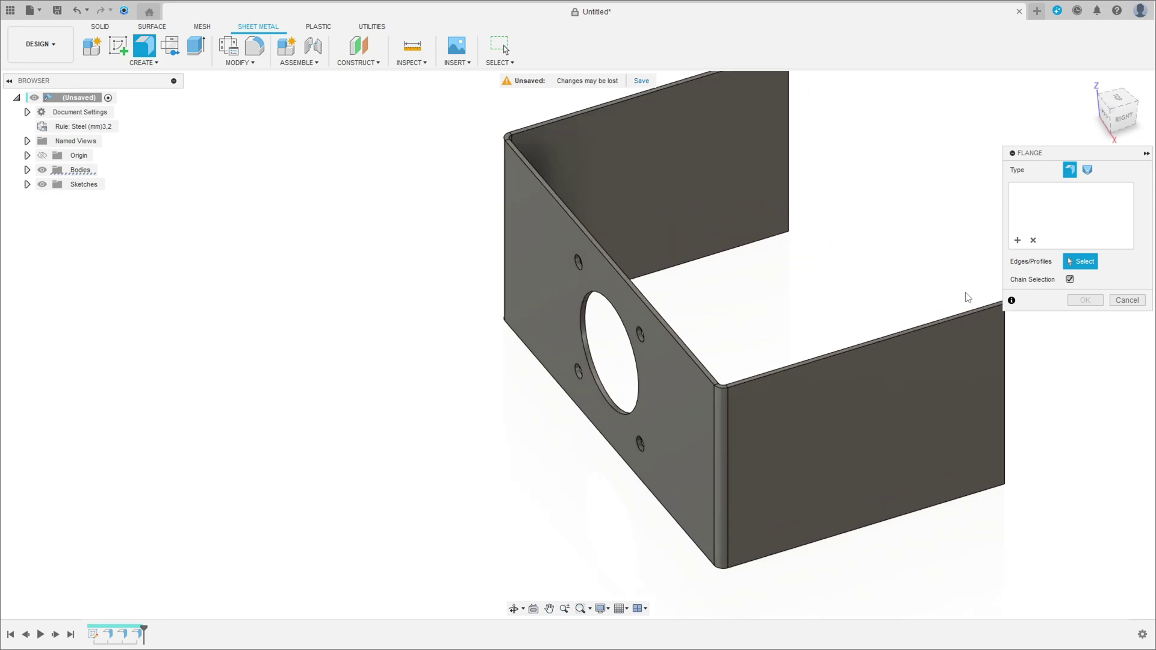
pyautogui.scroll(2, 859, 307)
pyautogui.scroll(2, 705, 317)
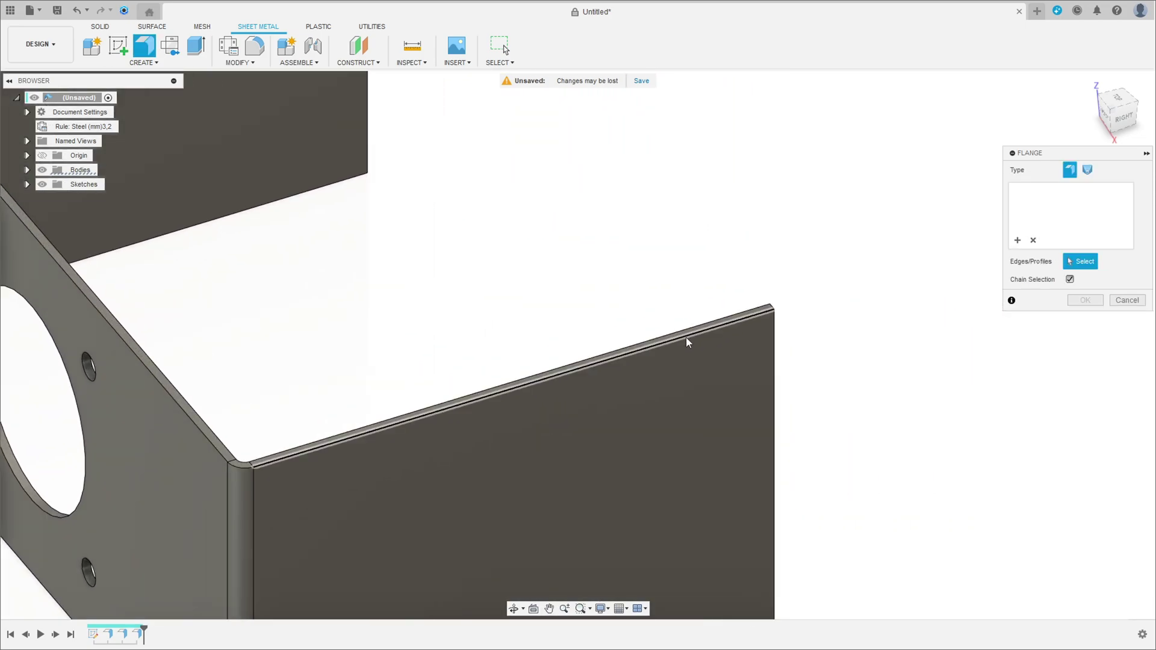
pyautogui.click(686, 337)
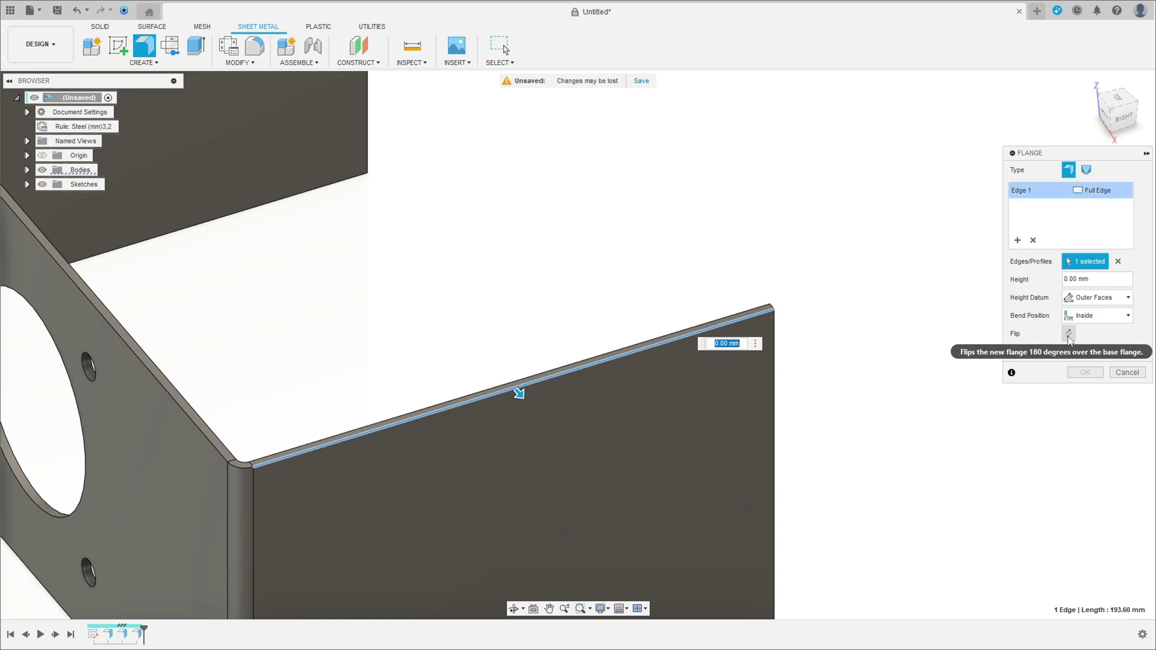
pyautogui.click(1118, 192)
pyautogui.click(1109, 234)
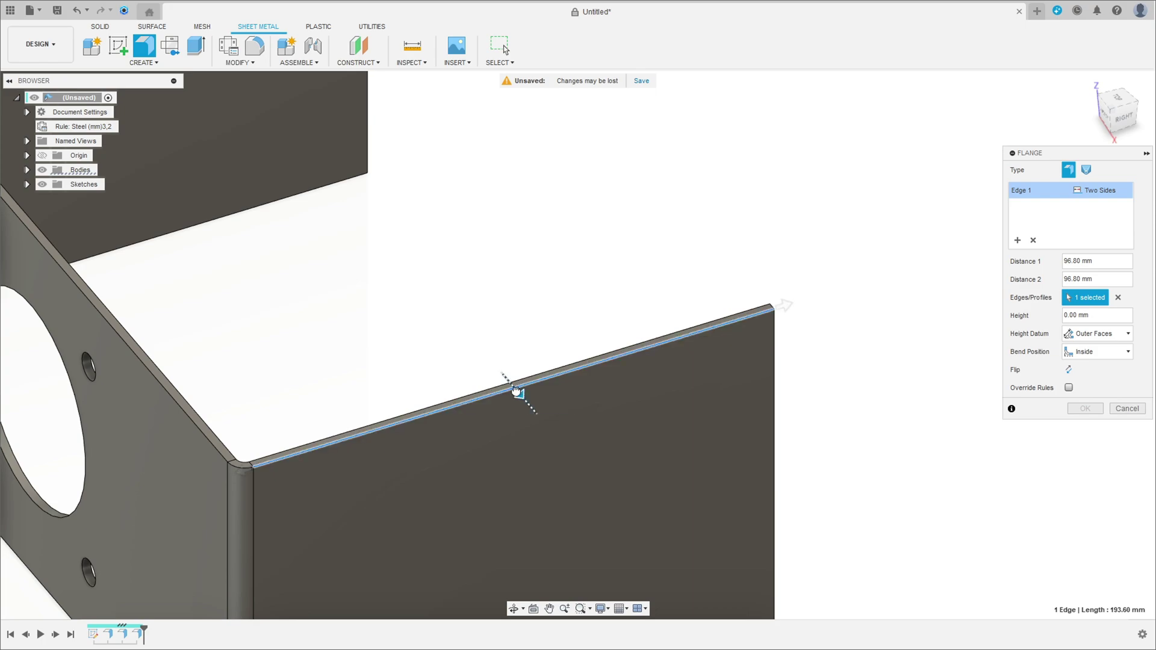
# - Flip the tab, set height 70 mm and Distance 2 to -6.8 mm, and confirm
pyautogui.click(1069, 369)
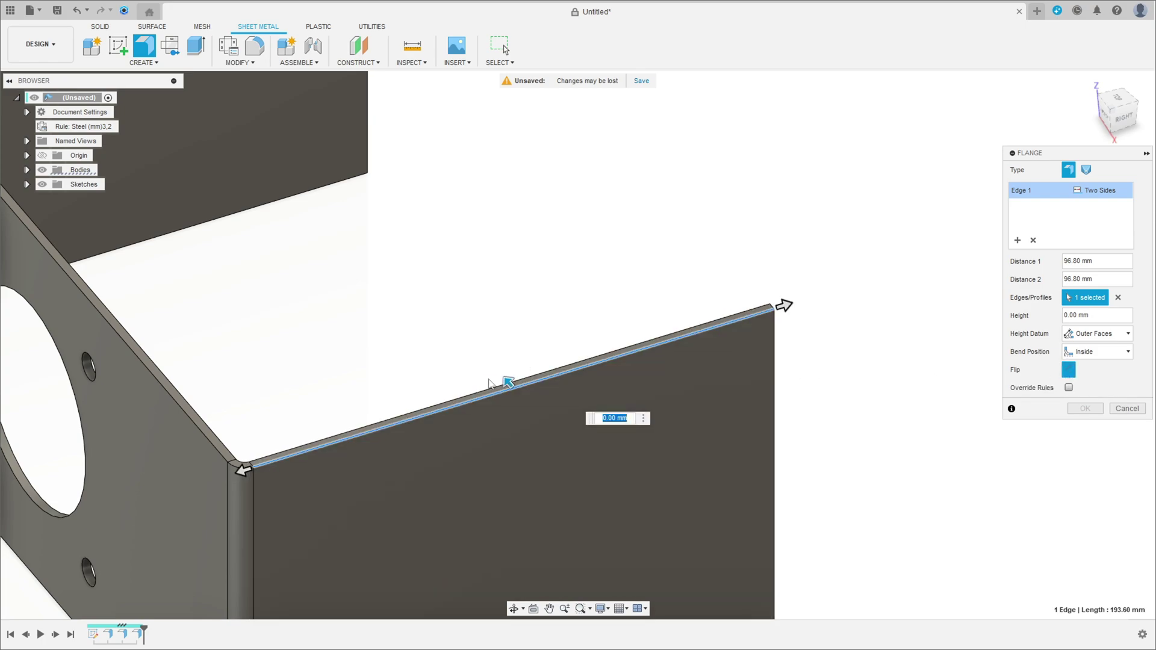
pyautogui.moveTo(506, 379); pyautogui.dragTo(452, 321)
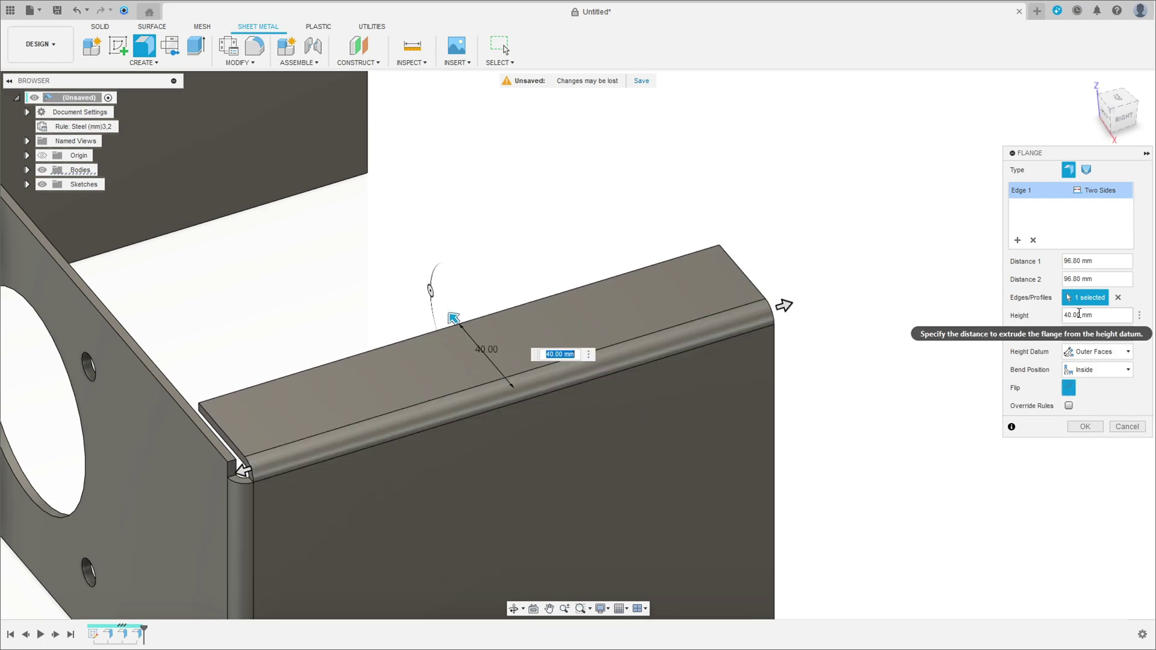
pyautogui.doubleClick(1082, 315)
pyautogui.write('70')
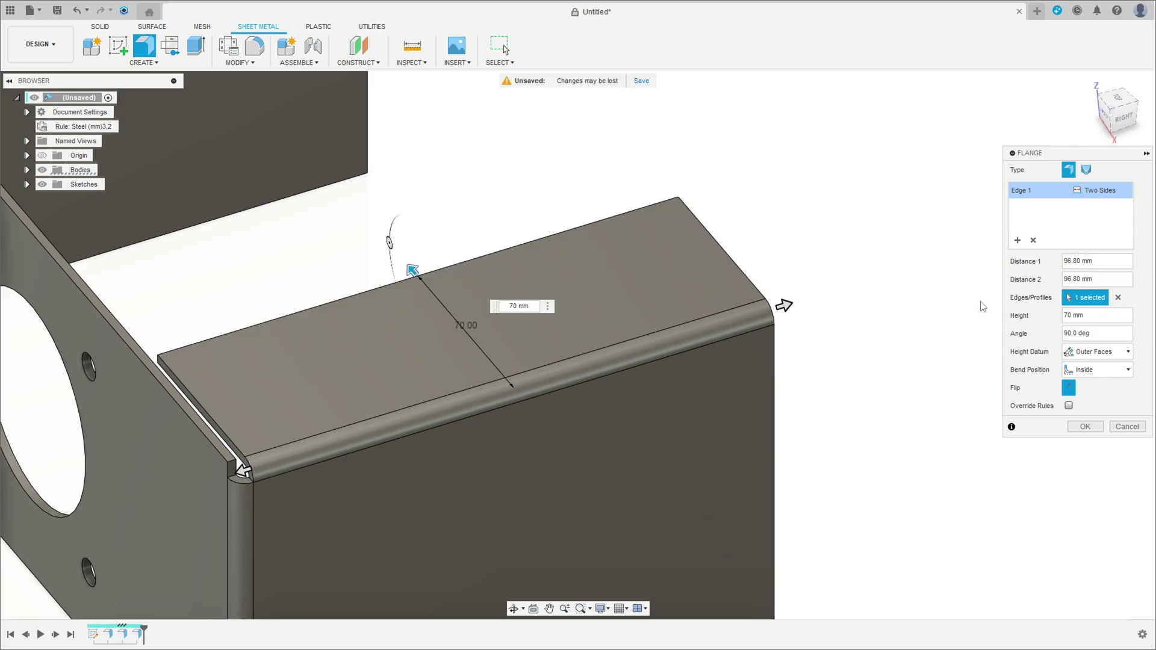
pyautogui.moveTo(240, 470); pyautogui.dragTo(522, 398)
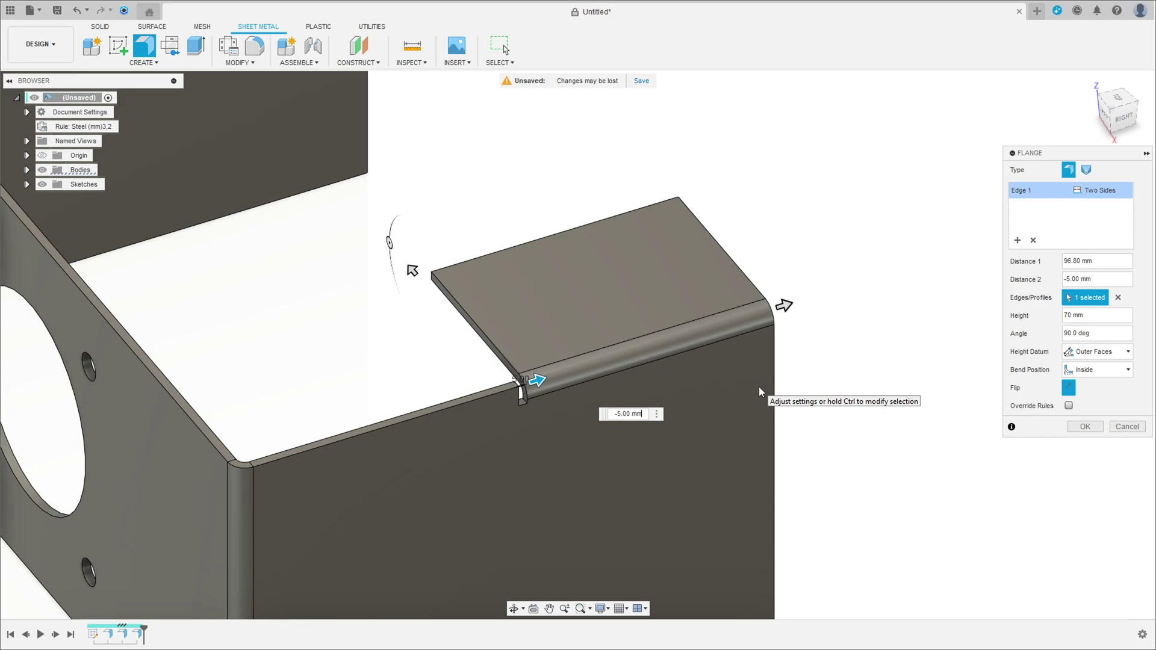
pyautogui.click(1080, 279)
pyautogui.write('-6,8')
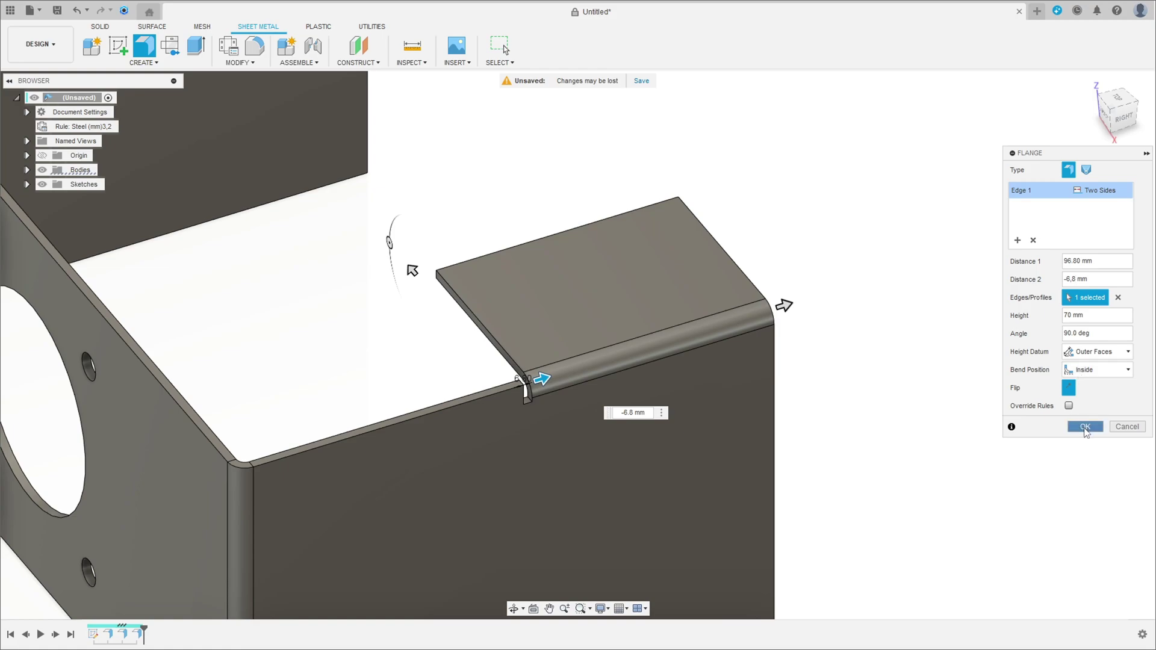
pyautogui.click(1085, 431)
pyautogui.scroll(-3, 413, 279)
pyautogui.moveTo(413, 279)
pyautogui.keyDown('shift'); pyautogui.mouseDown(button='middle')
pyautogui.moveTo(543, 286)
pyautogui.moveTo(531, 286)
pyautogui.mouseUp(button='middle'); pyautogui.keyUp('shift')
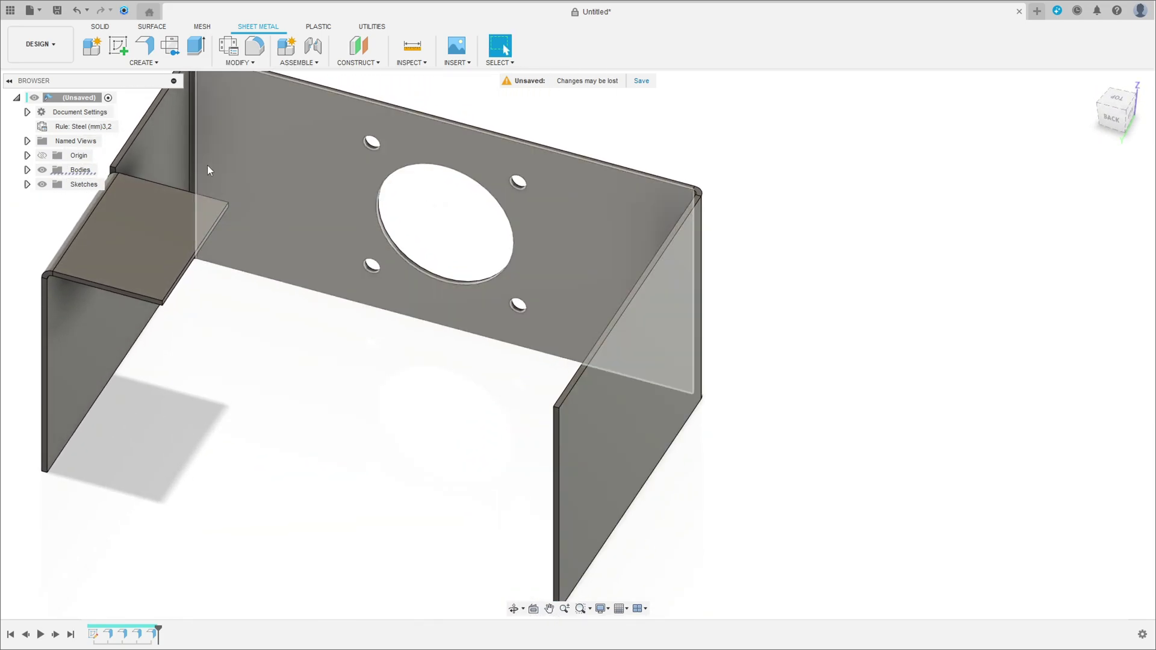
# - Add a flipped 70 mm Two Sides tab on the other flange's top edge, Distance 1 -6.8 mm
pyautogui.click(145, 47)
pyautogui.click(577, 383)
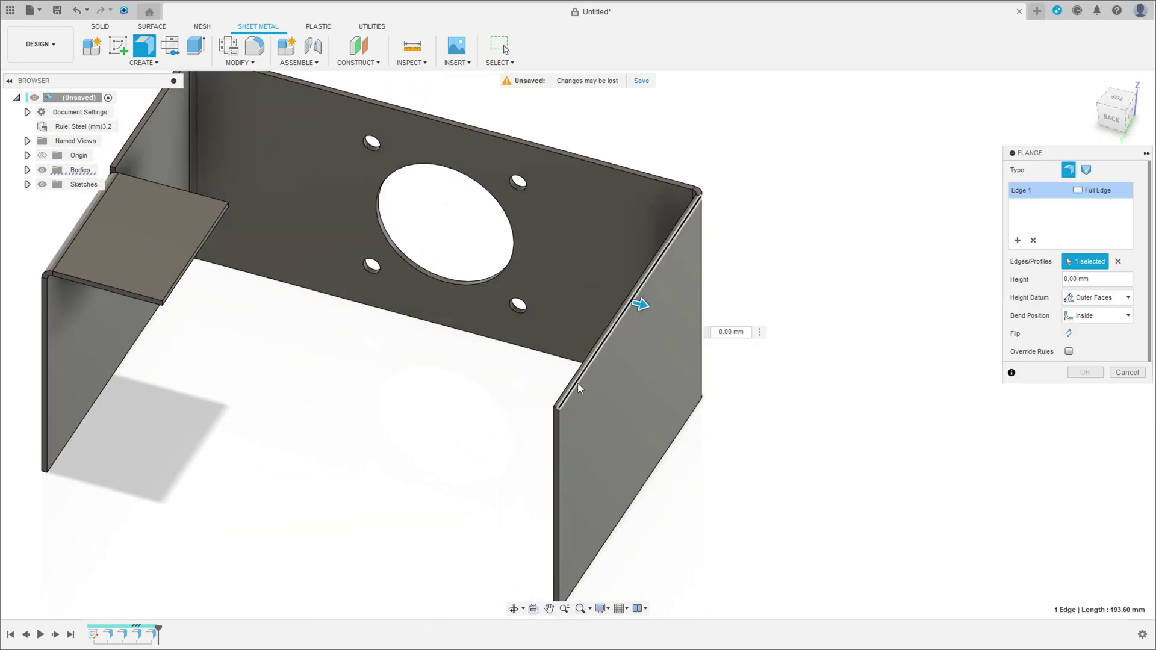
pyautogui.click(1068, 333)
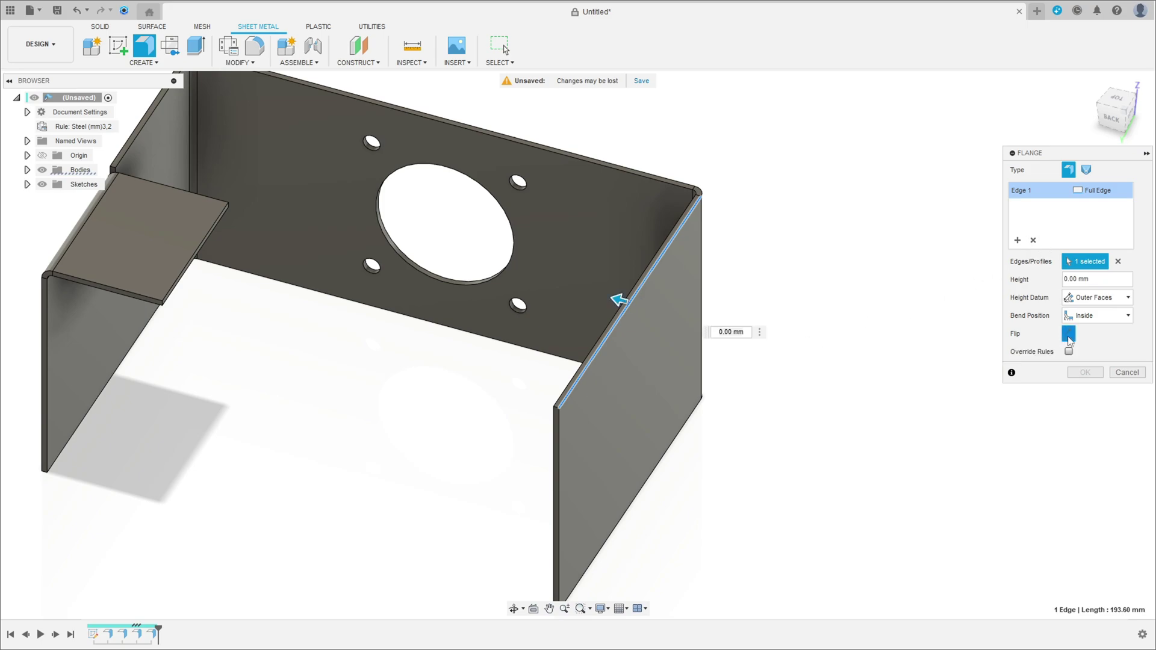
pyautogui.doubleClick(1069, 279)
pyautogui.write('70')
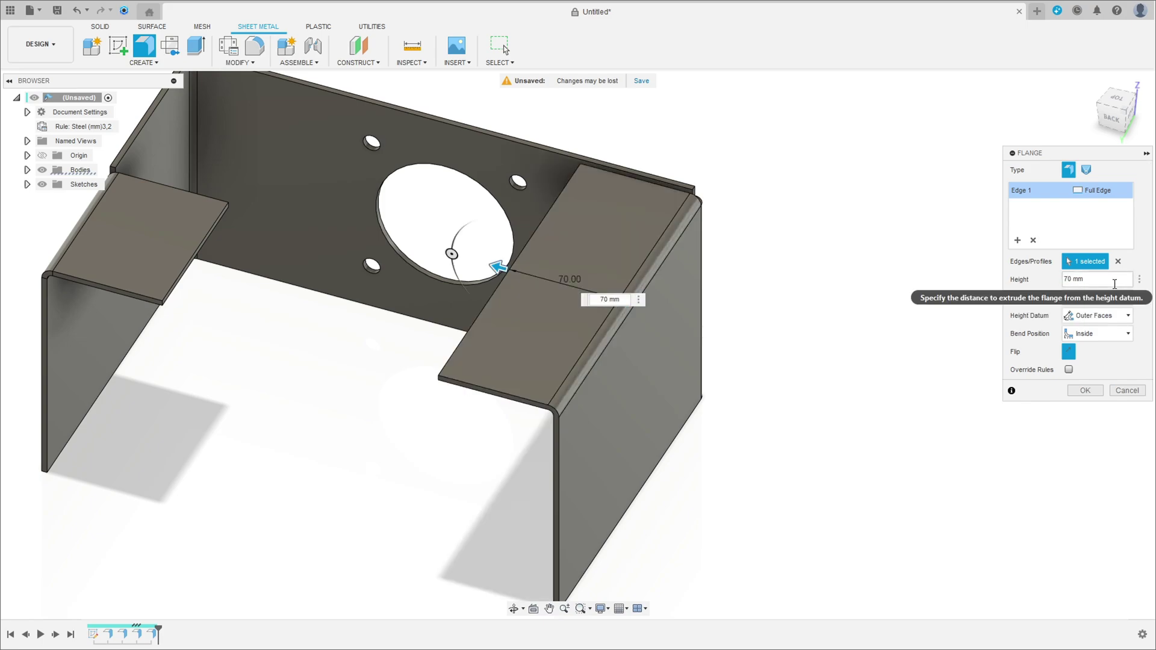
pyautogui.click(1108, 195)
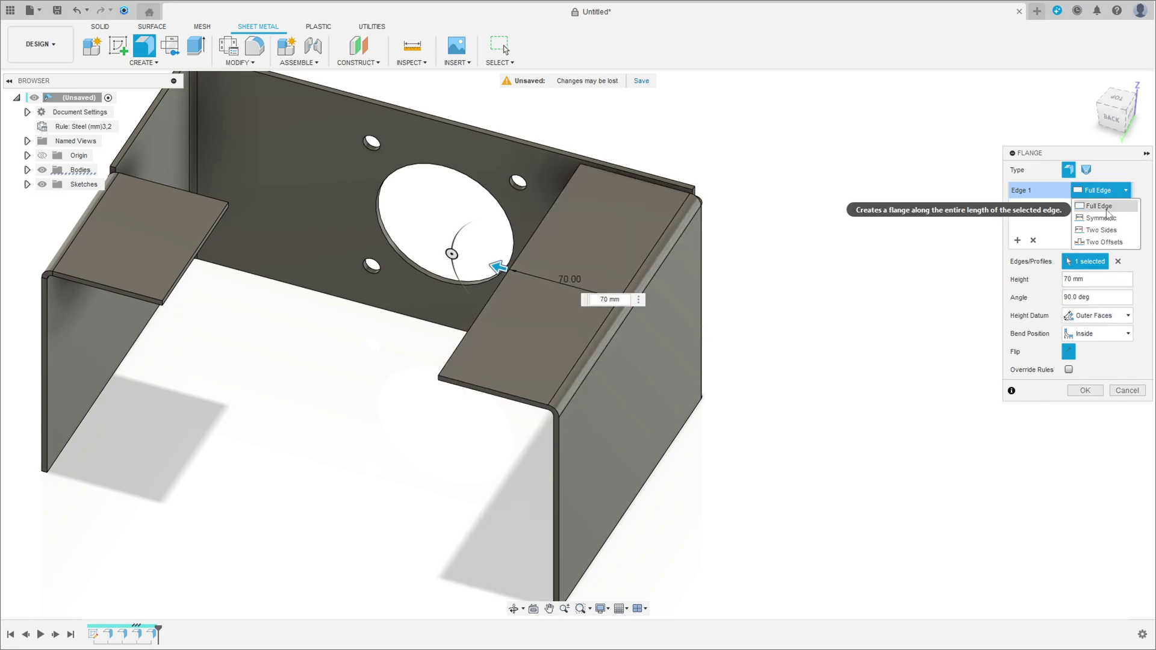
pyautogui.click(1084, 242)
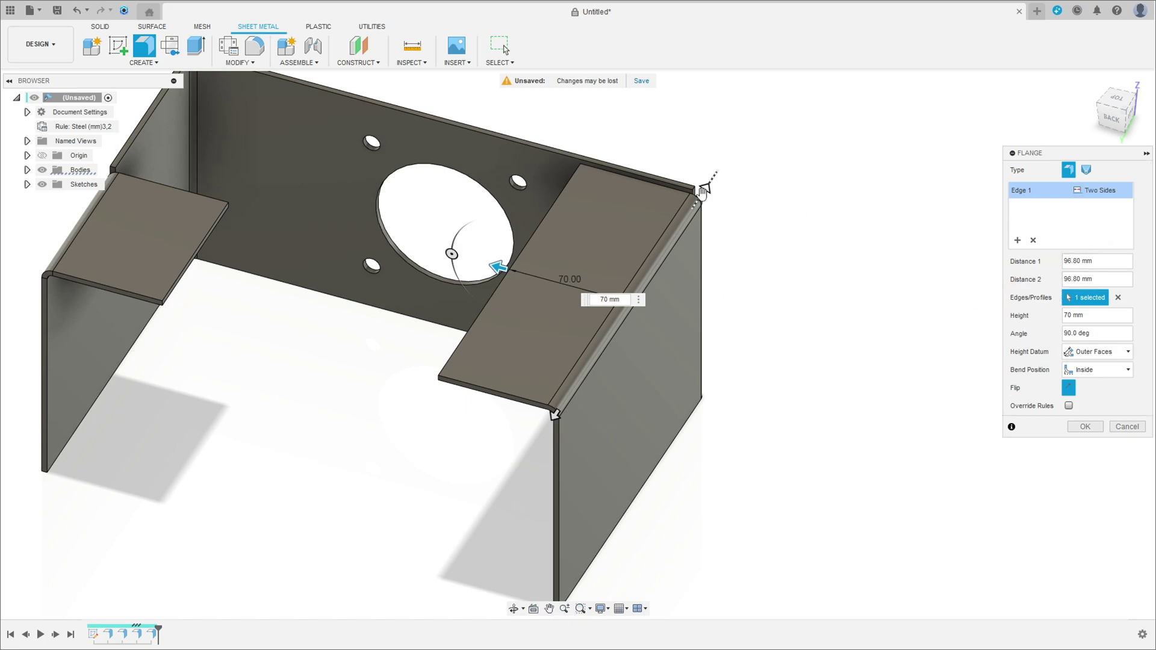
pyautogui.moveTo(705, 187); pyautogui.dragTo(624, 301)
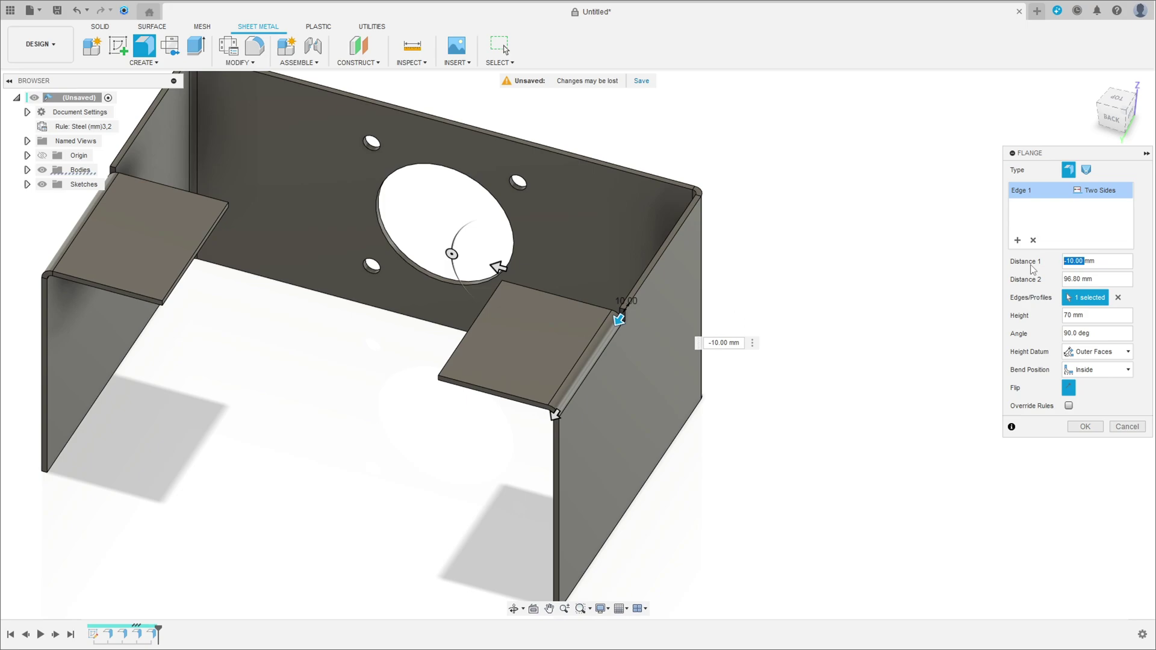
pyautogui.write('1')
pyautogui.write('8')
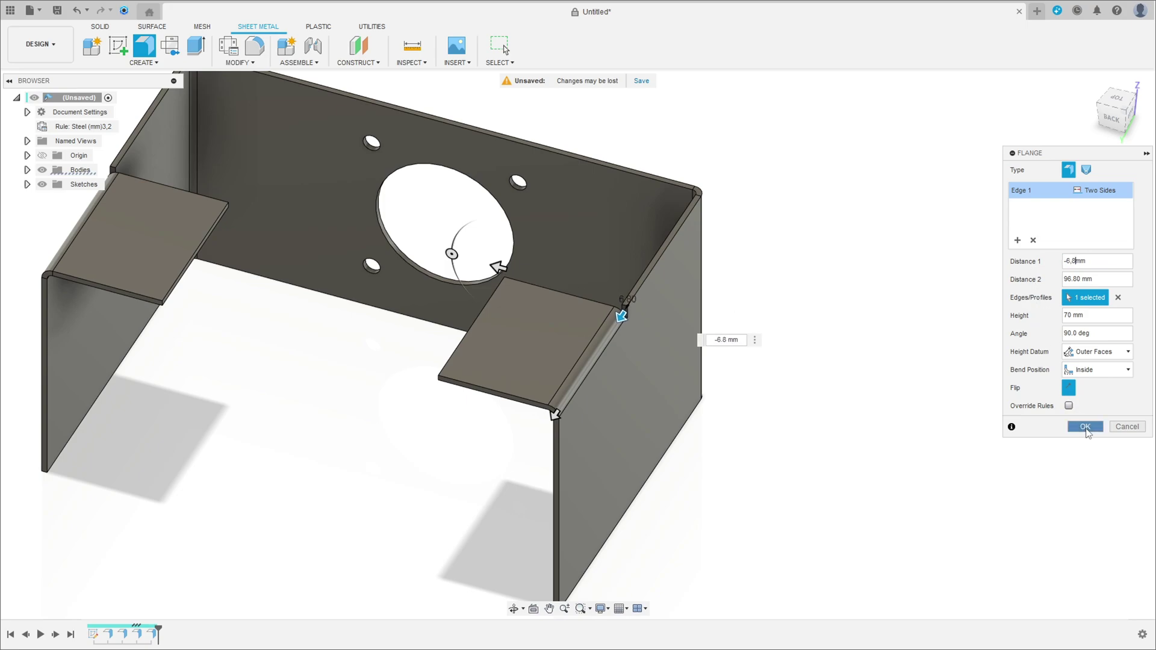
pyautogui.click(1085, 427)
pyautogui.keyDown('shift'); pyautogui.moveTo(614, 346); pyautogui.dragTo(364, 261, button='middle'); pyautogui.keyUp('shift')
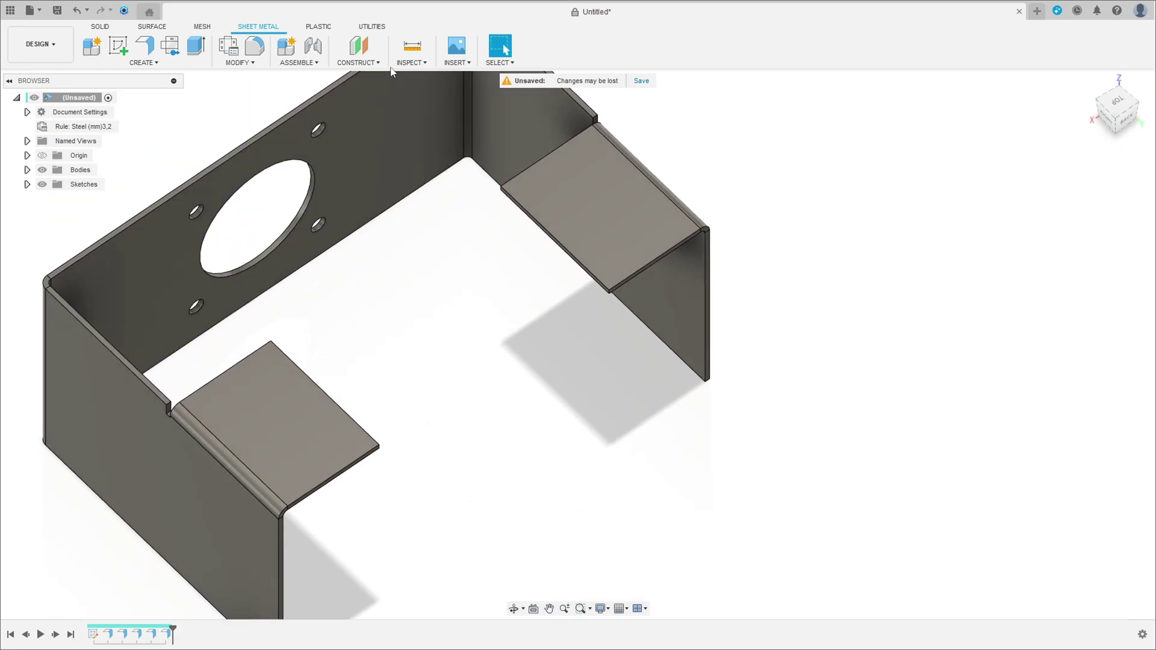
# - Measure the second top tab's edge at 90 mm, then begin a new sketch
pyautogui.click(411, 45)
pyautogui.scroll(3, 585, 243)
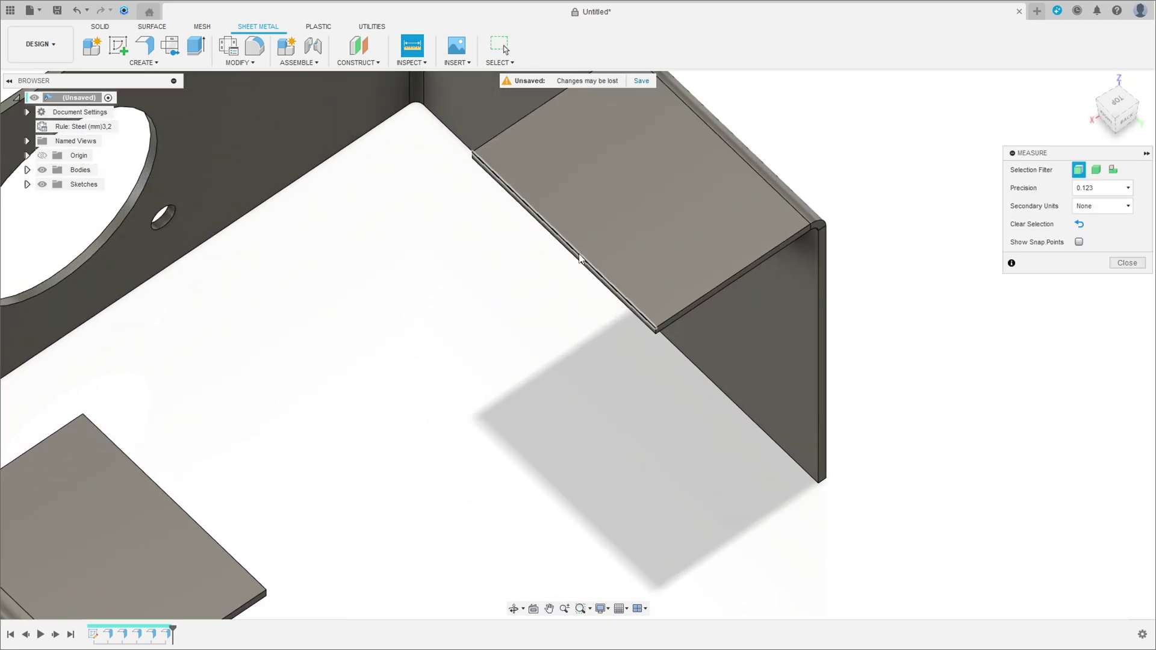
pyautogui.click(579, 251)
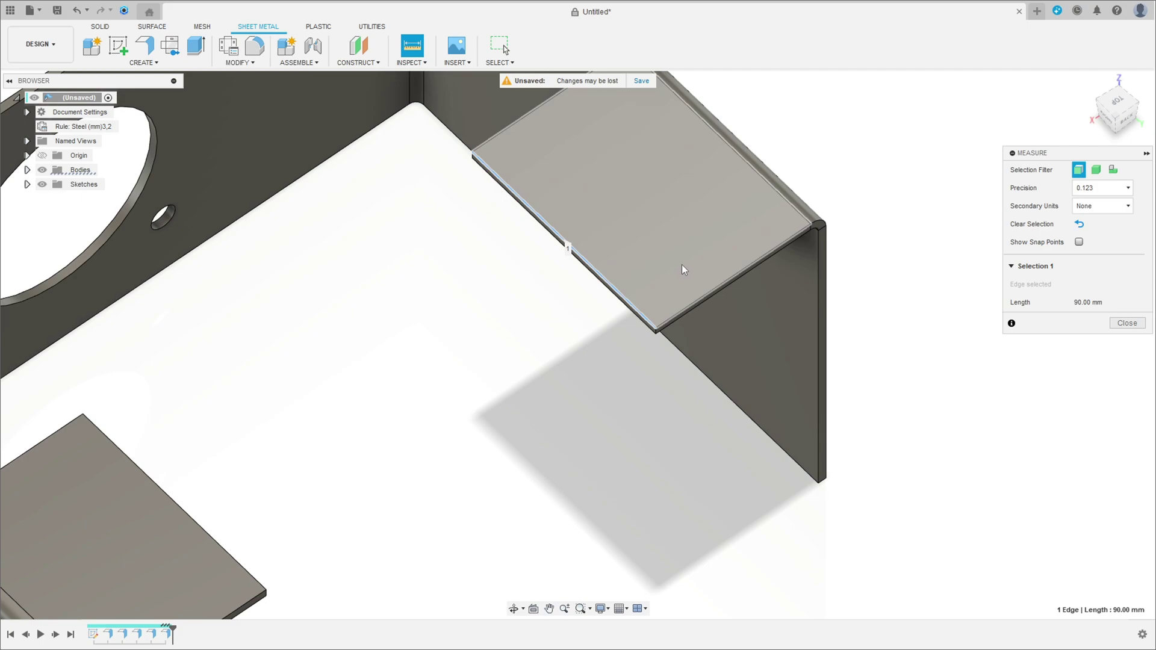
pyautogui.scroll(-3, 684, 269)
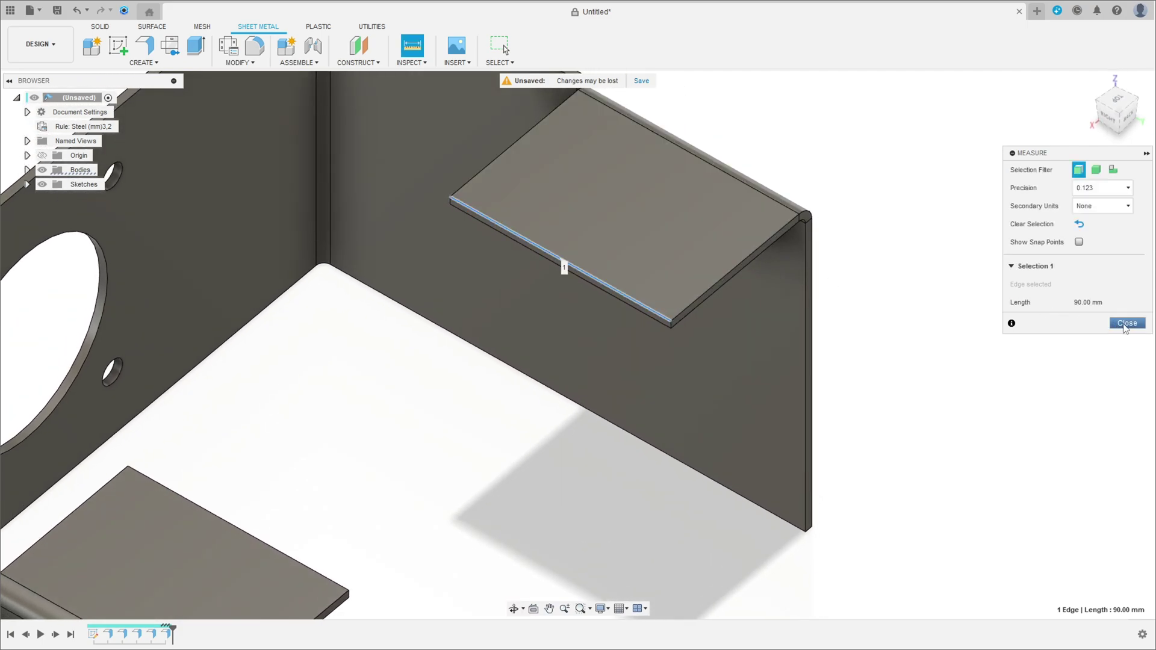
pyautogui.click(1126, 324)
pyautogui.scroll(-3, 530, 356)
pyautogui.moveTo(529, 356)
pyautogui.keyDown('shift'); pyautogui.mouseDown(button='middle')
pyautogui.moveTo(608, 354)
pyautogui.moveTo(626, 337)
pyautogui.mouseUp(button='middle'); pyautogui.keyUp('shift')
pyautogui.click(118, 45)
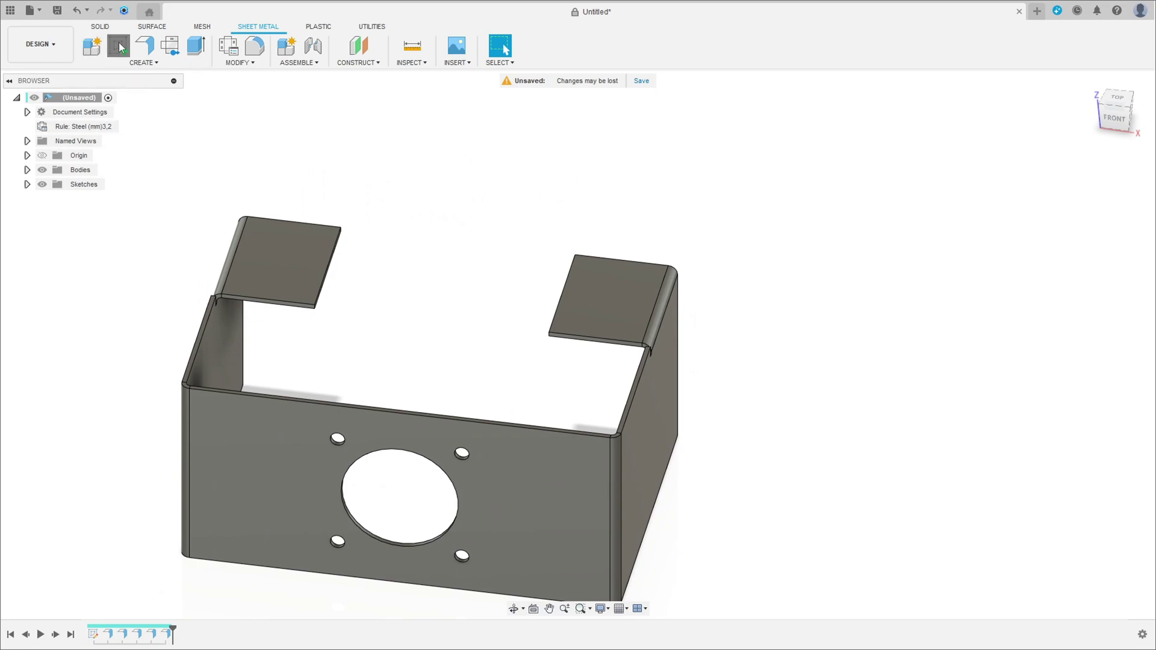
# - Draw a 50 mm center-to-center slot on the top tab's face
pyautogui.click(607, 296)
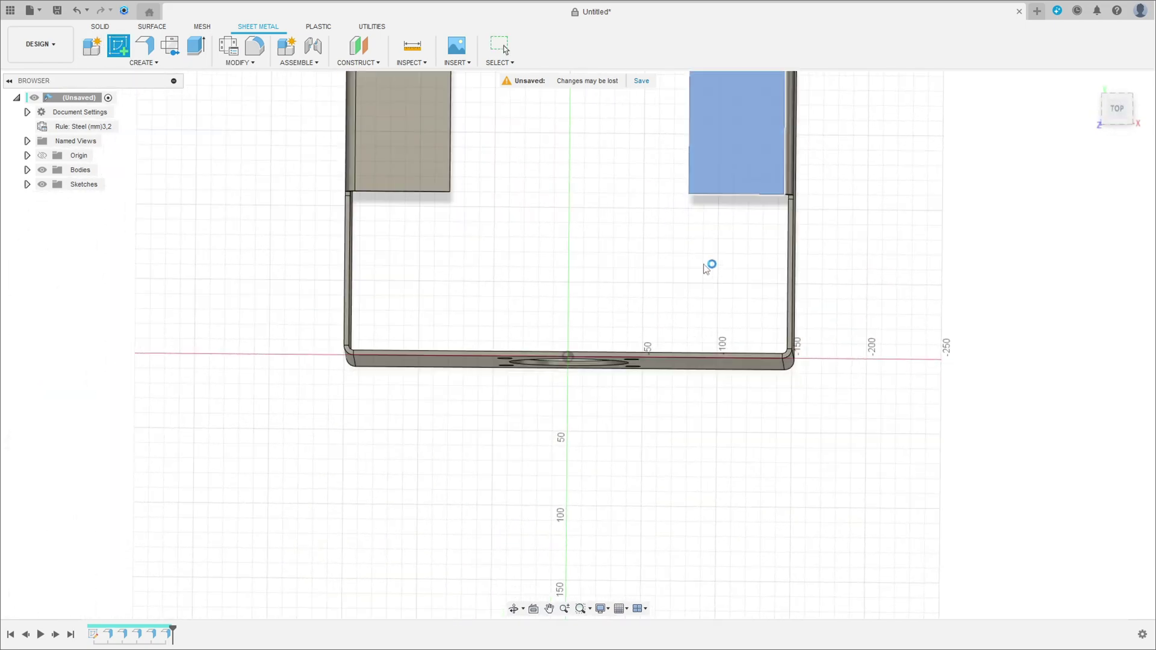
pyautogui.scroll(4, 648, 345)
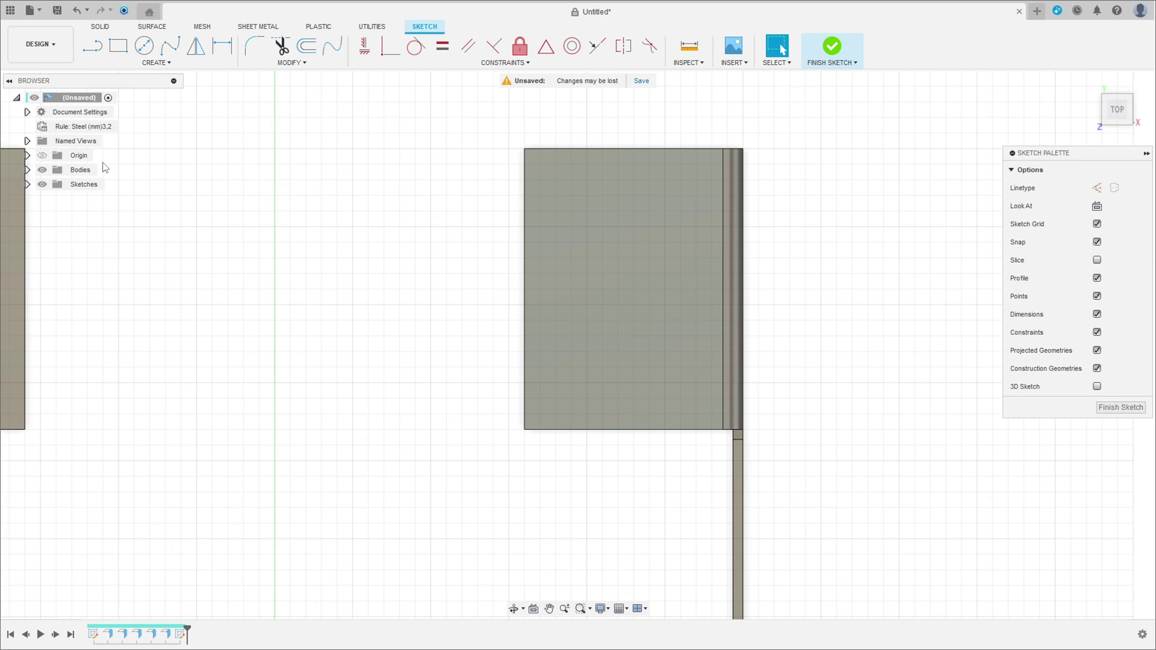
pyautogui.click(165, 63)
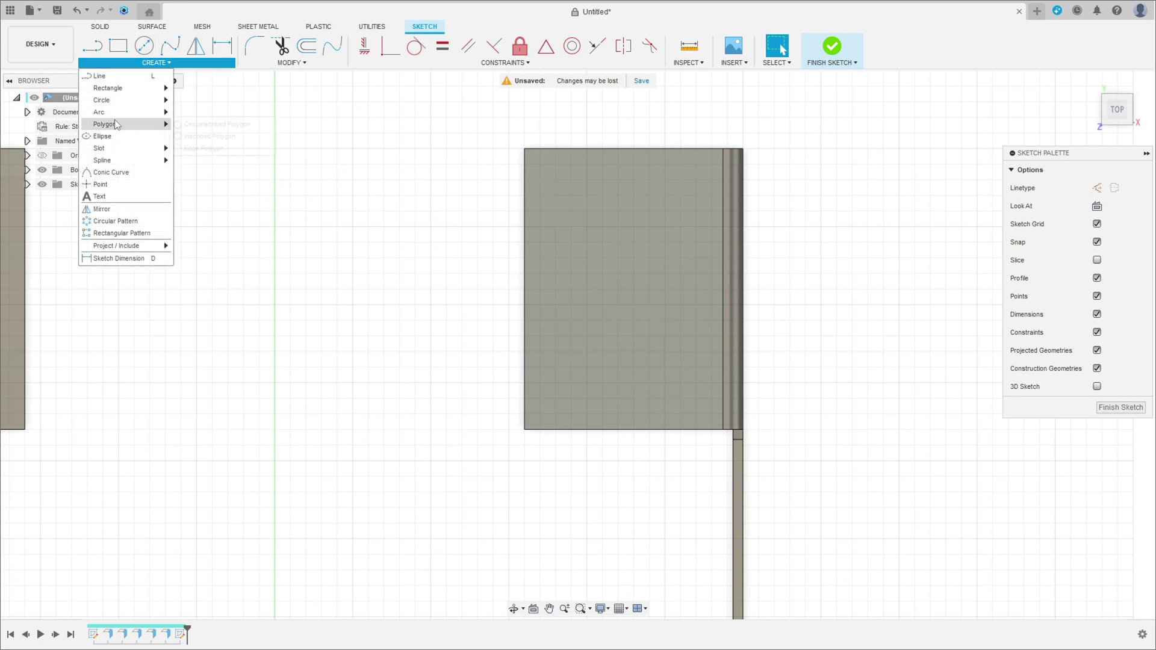
pyautogui.click(188, 148)
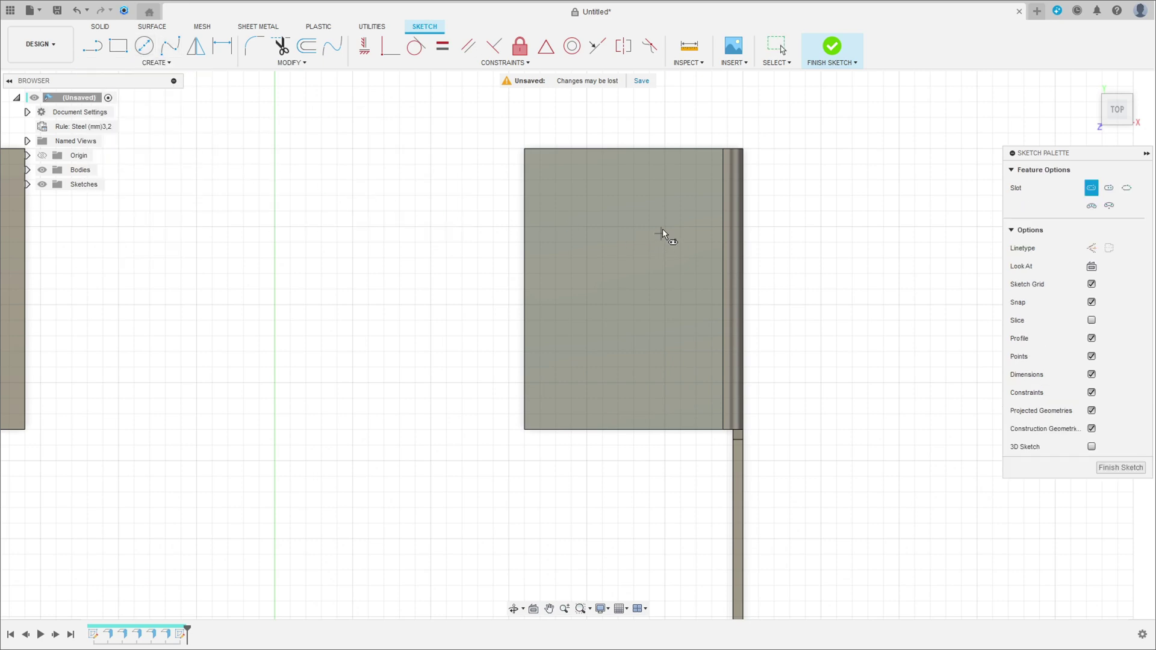
pyautogui.click(633, 212)
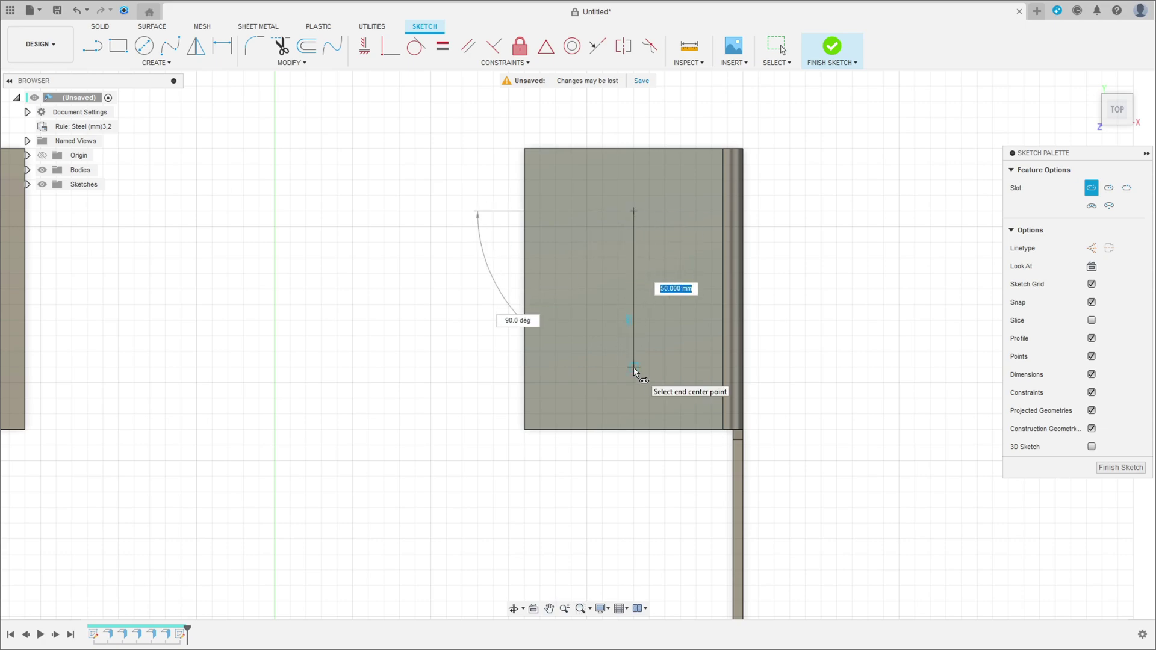
pyautogui.write('50')
pyautogui.press('Return')
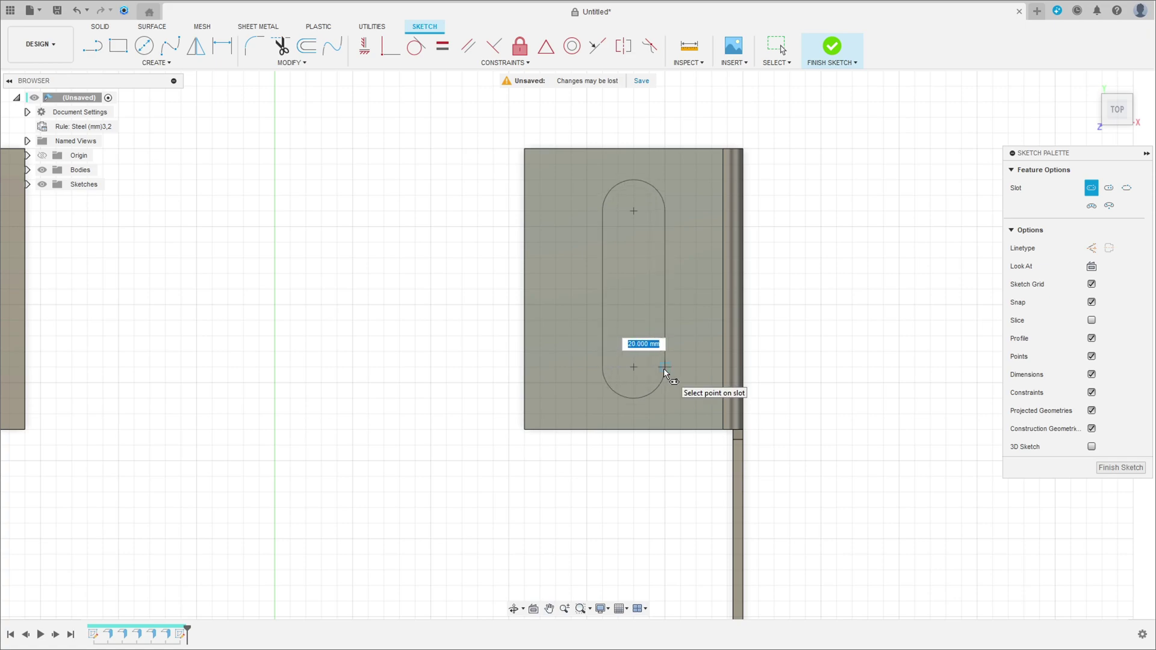
pyautogui.click(664, 368)
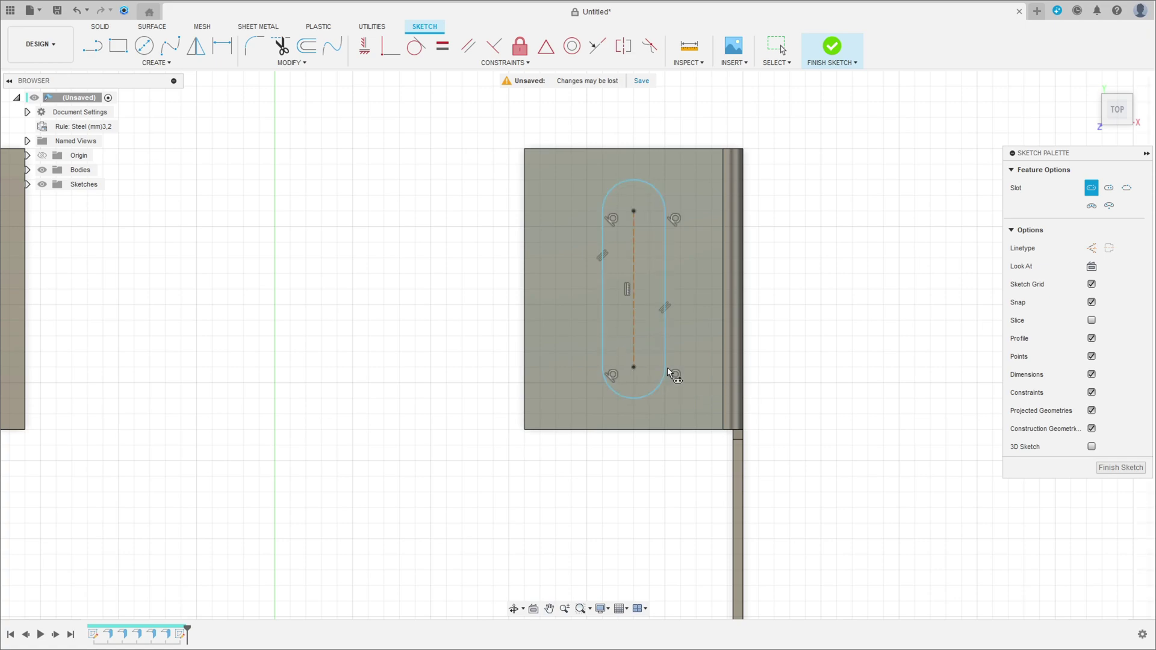
# - Dimension the slot's 50 mm centreline length and 10 mm end radius
pyautogui.click(632, 273)
pyautogui.click(552, 284)
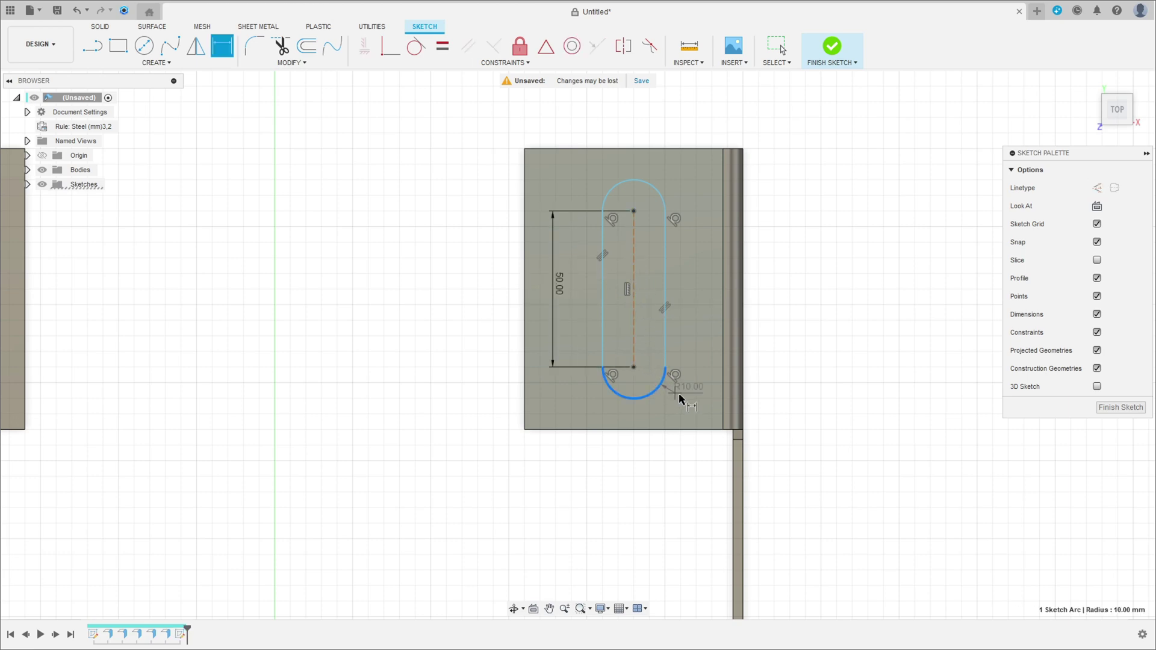
pyautogui.click(688, 405)
pyautogui.press('Return')
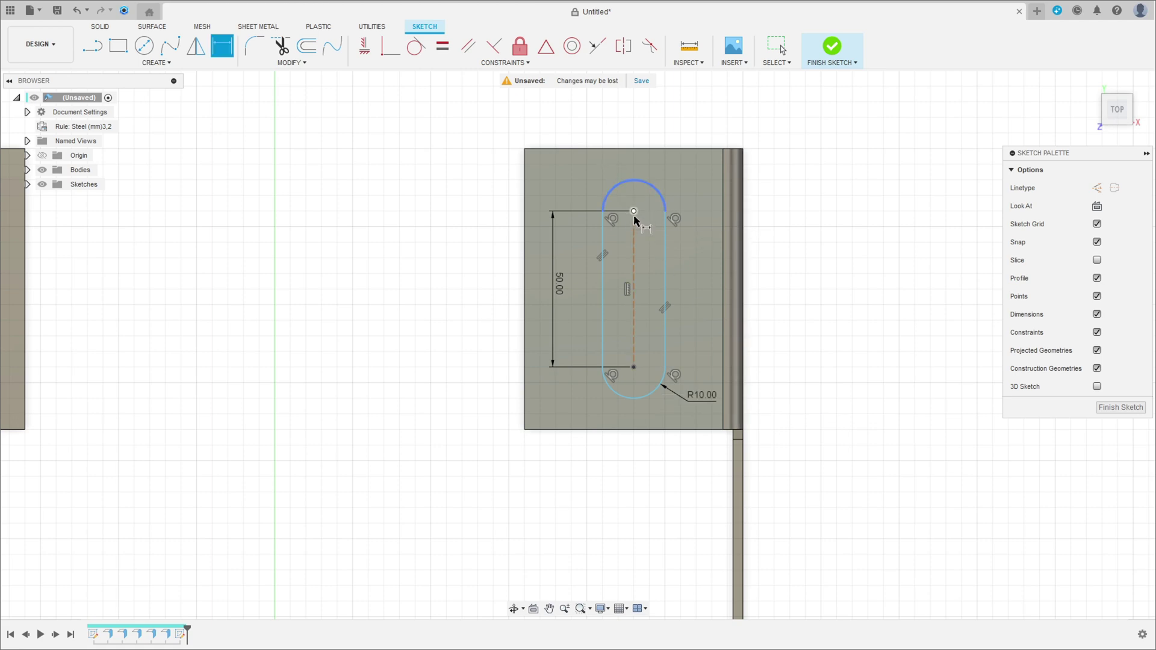
# - Locate the slot 35 mm from the tab's left edge and 20 mm from its top edge
pyautogui.click(525, 186)
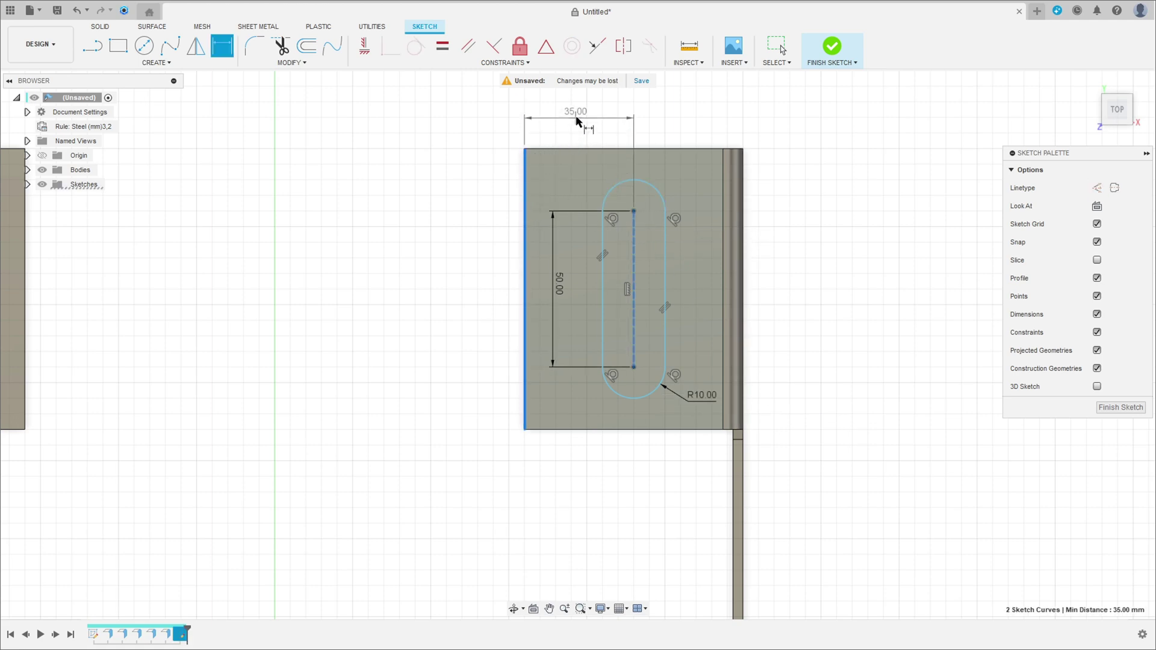
pyautogui.click(582, 113)
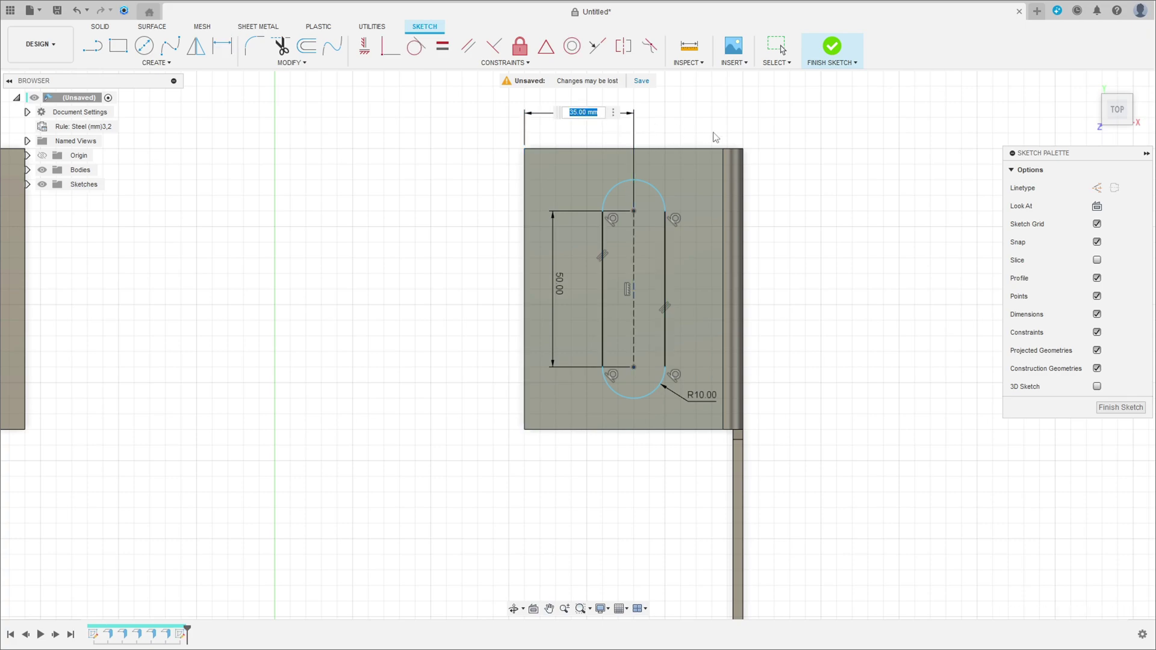
pyautogui.press('Return')
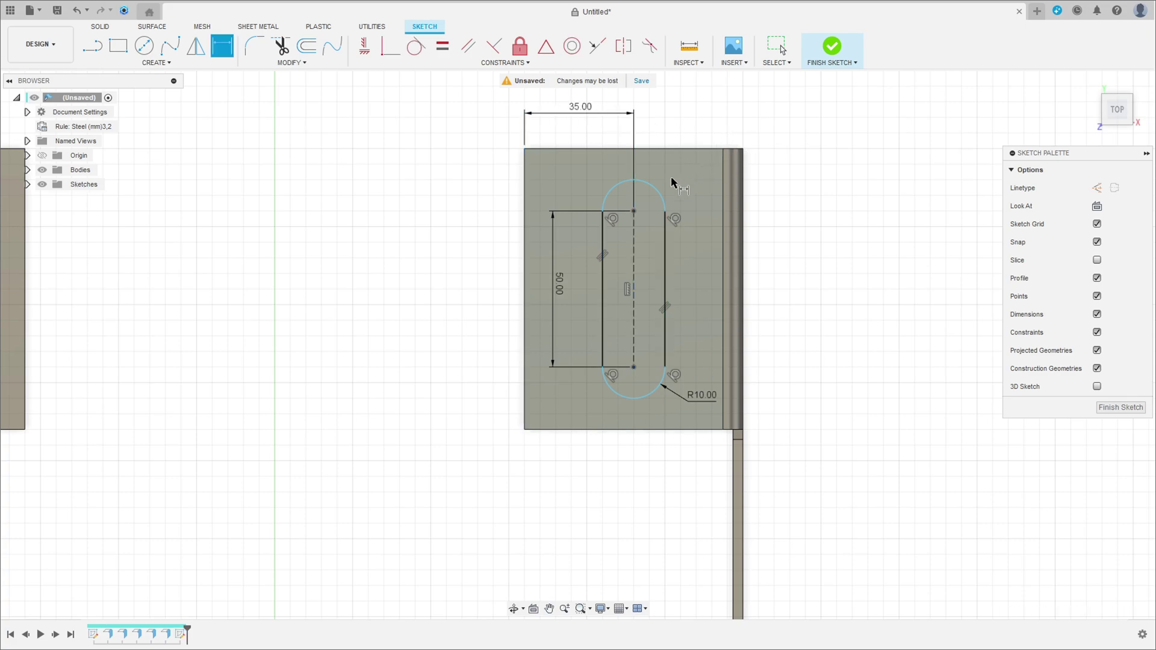
pyautogui.click(634, 212)
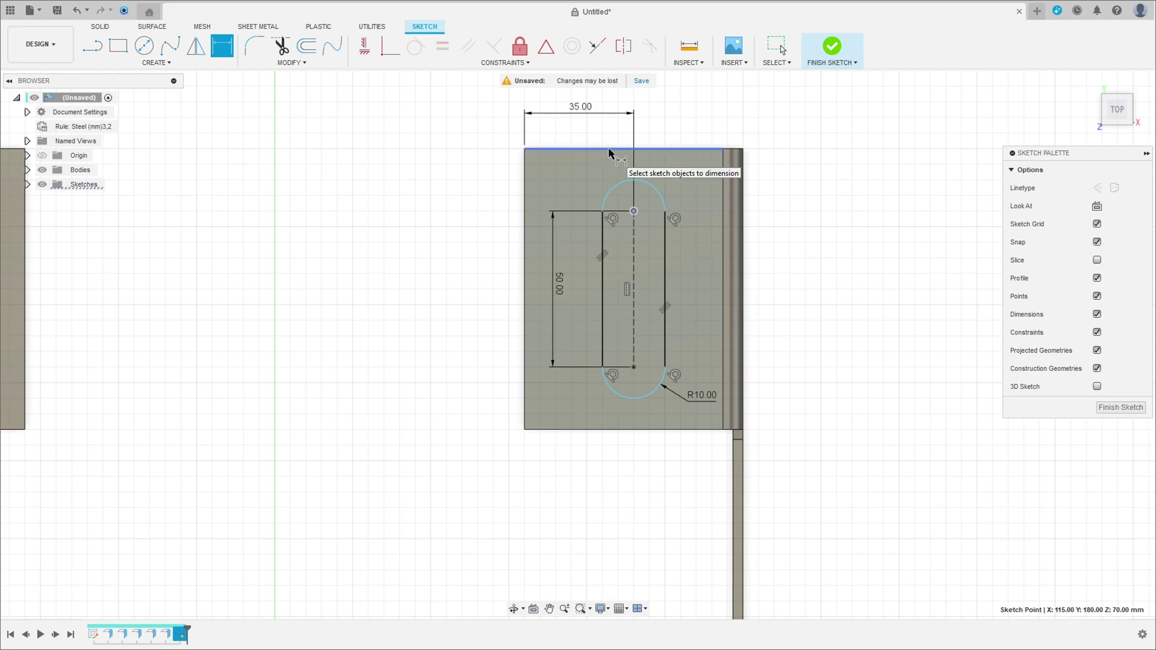
pyautogui.click(618, 148)
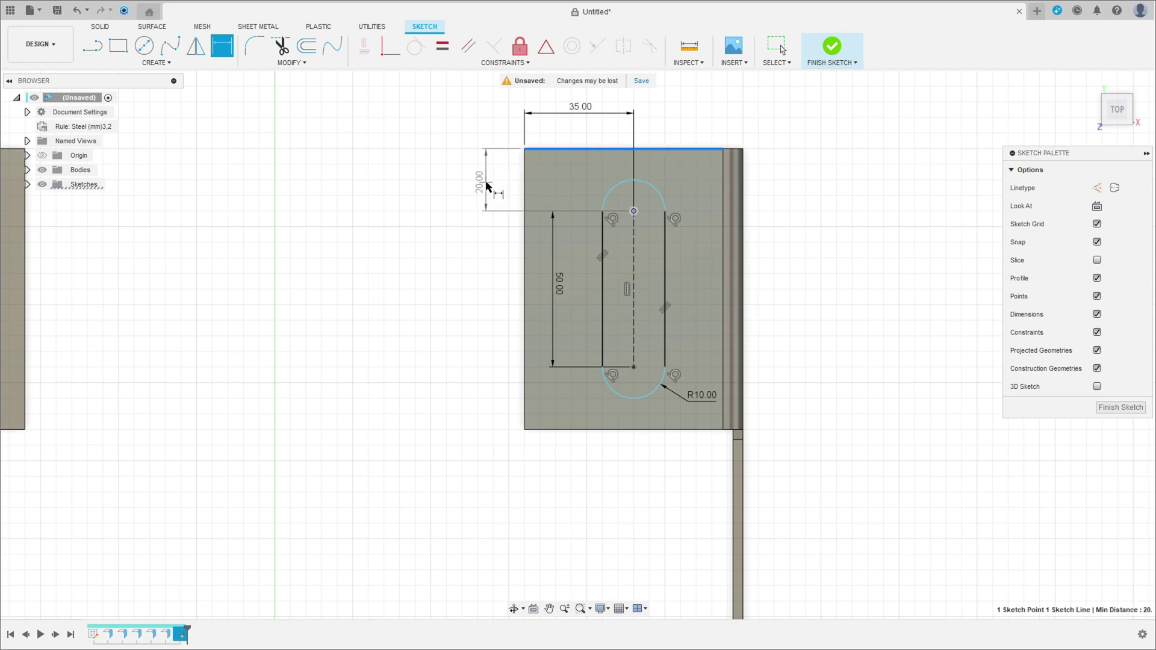
pyautogui.click(488, 184)
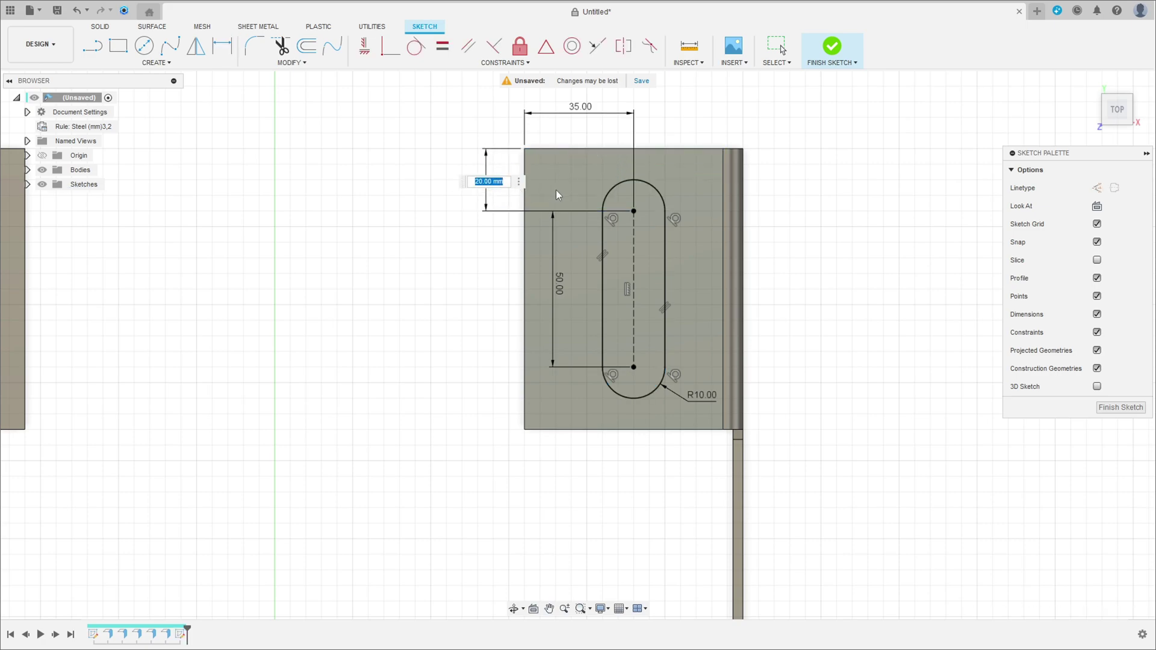
pyautogui.press('Return')
pyautogui.scroll(-1, 630, 230)
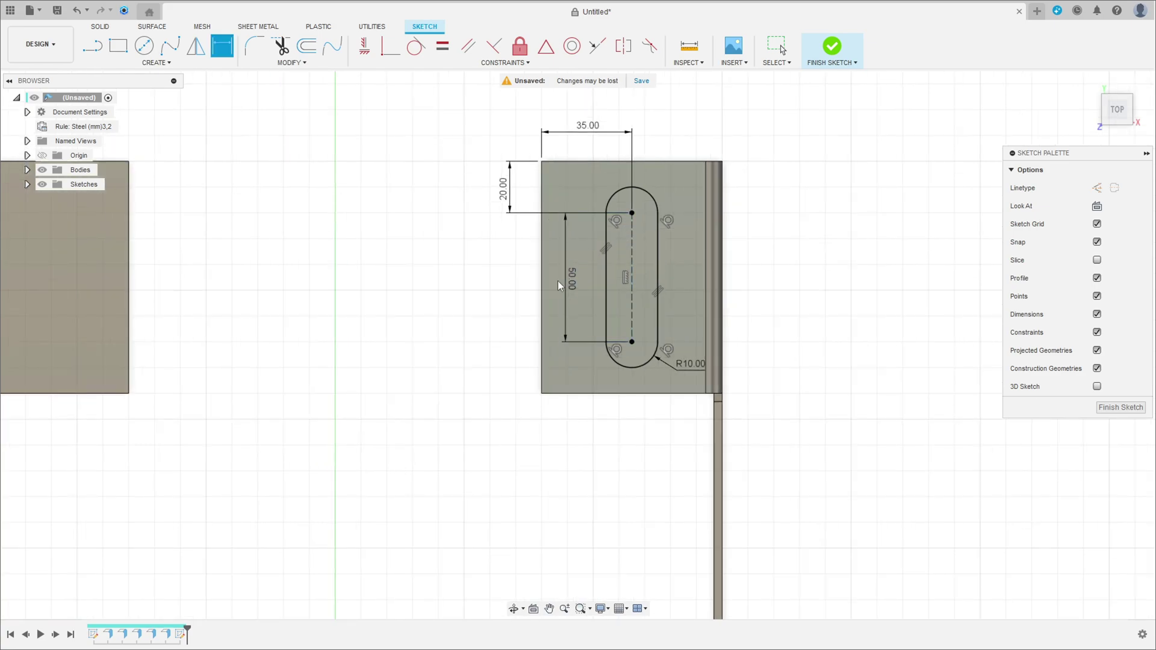
# - Finish the slot sketch and select the slot profile for a solid extrusion
pyautogui.click(832, 47)
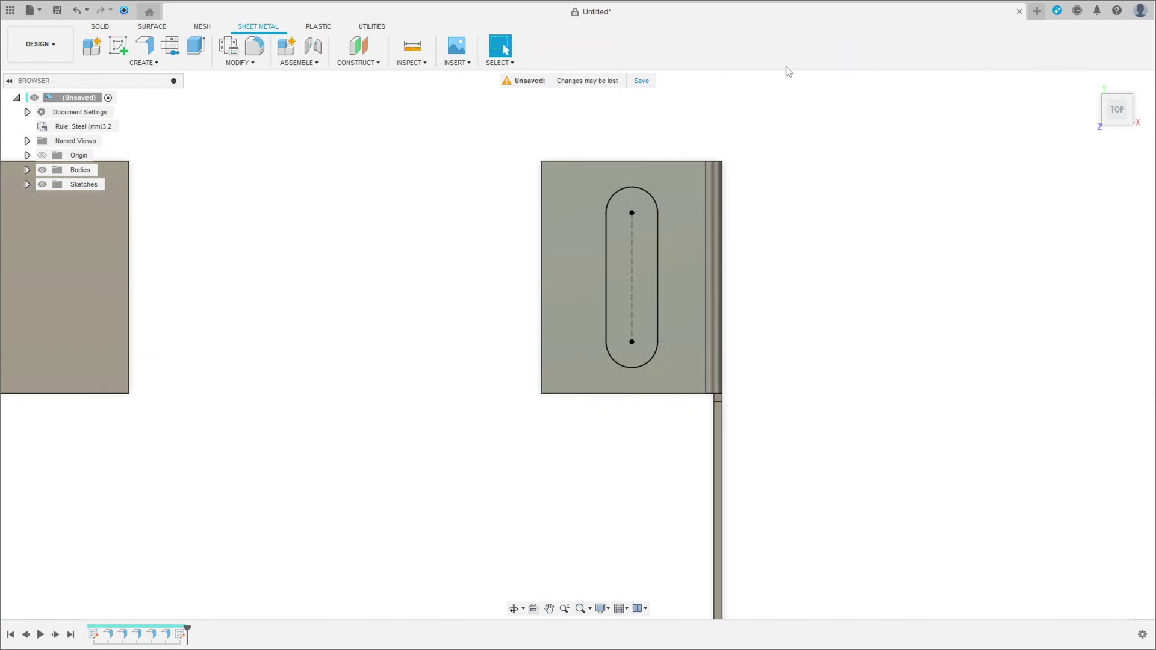
pyautogui.keyDown('shift'); pyautogui.moveTo(607, 196); pyautogui.dragTo(490, 157, button='middle'); pyautogui.keyUp('shift')
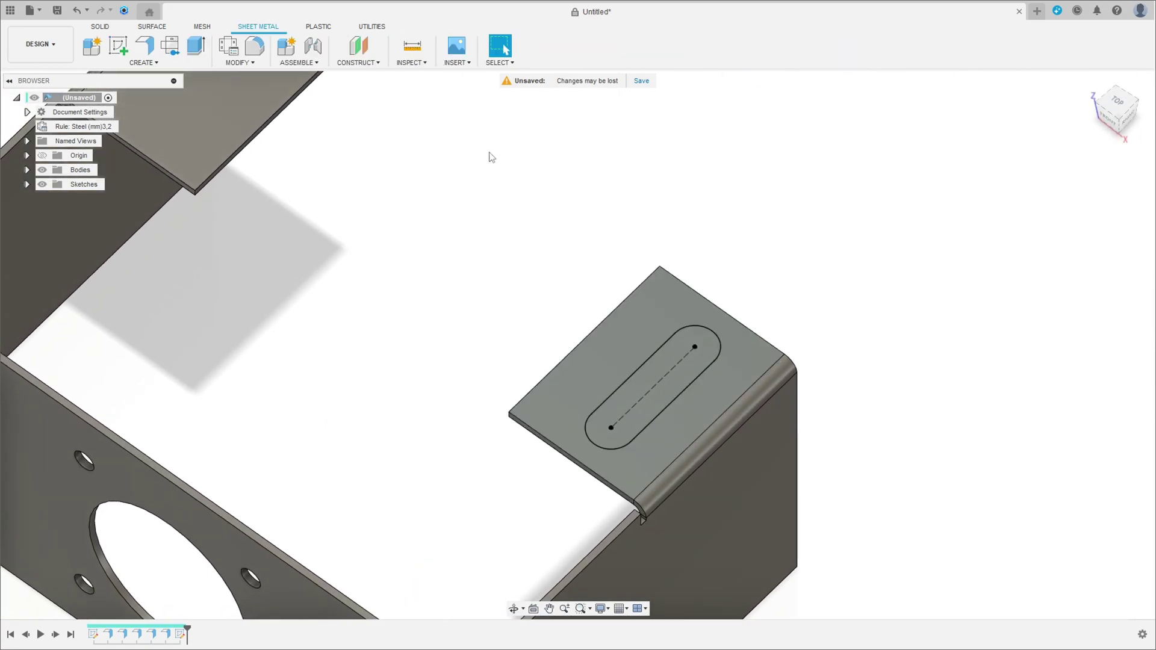
pyautogui.click(101, 28)
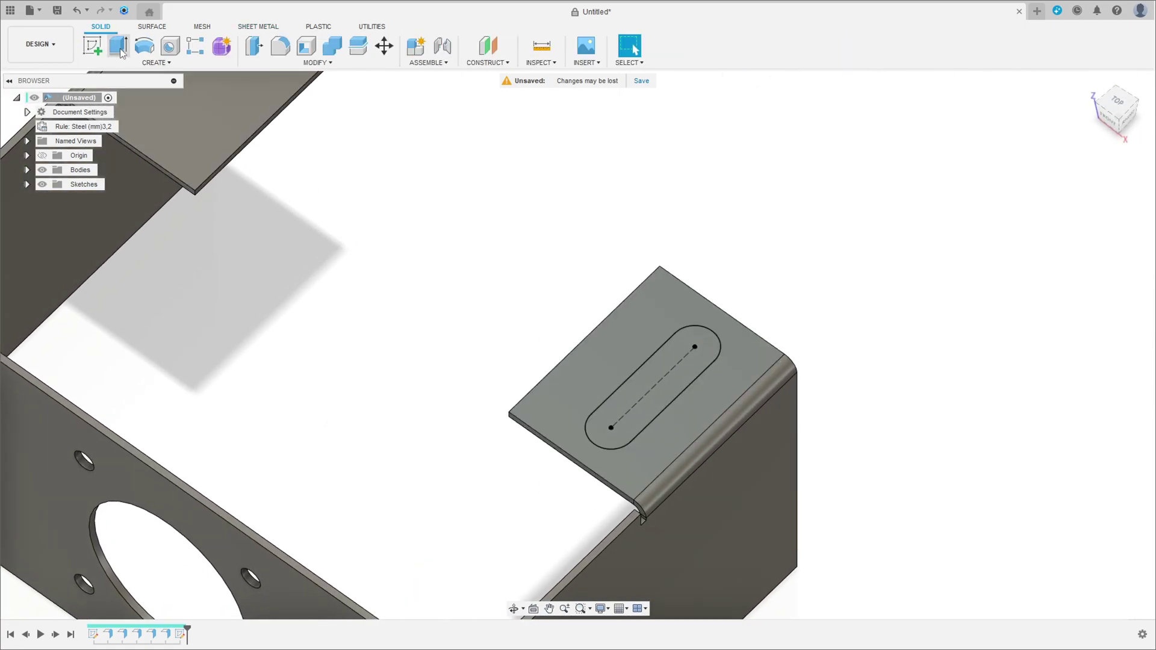
pyautogui.click(118, 47)
pyautogui.click(664, 372)
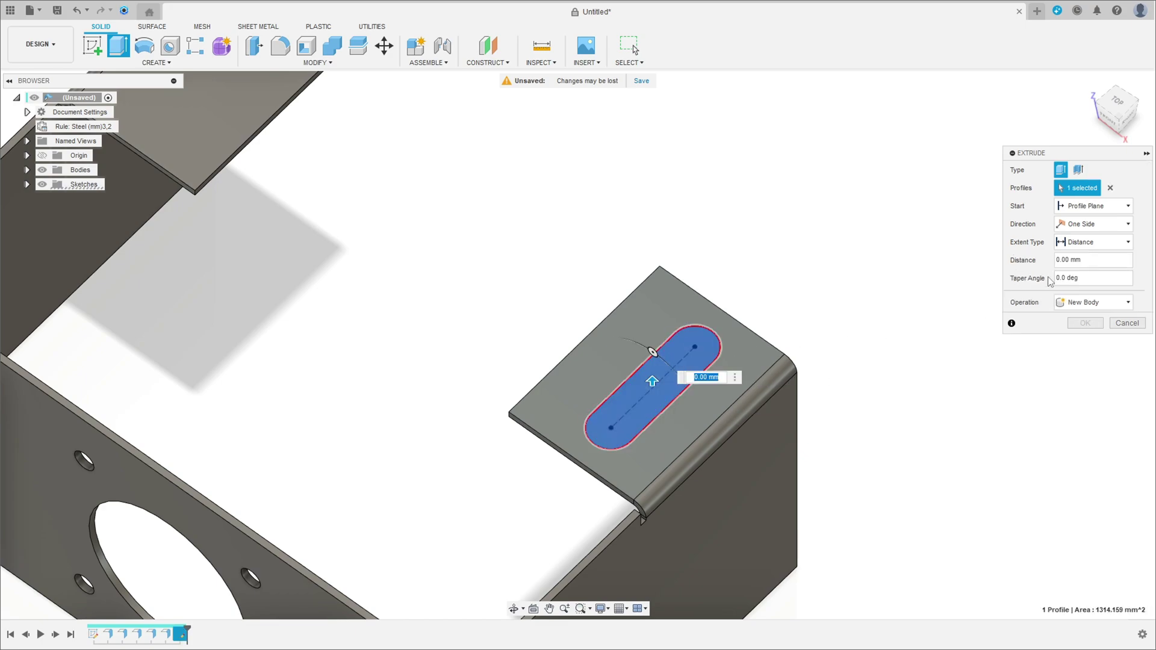
# - Cut the slot through the entire part, flipped into the flange
pyautogui.click(1088, 302)
pyautogui.click(1084, 330)
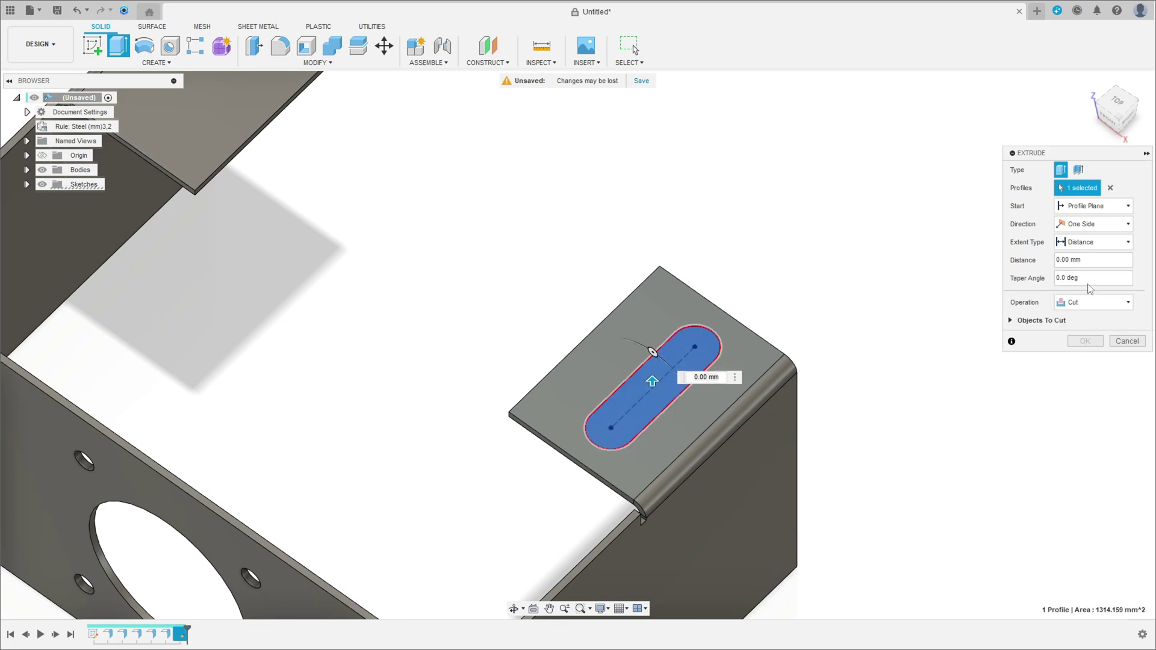
pyautogui.click(1075, 225)
pyautogui.click(1088, 240)
pyautogui.click(1088, 242)
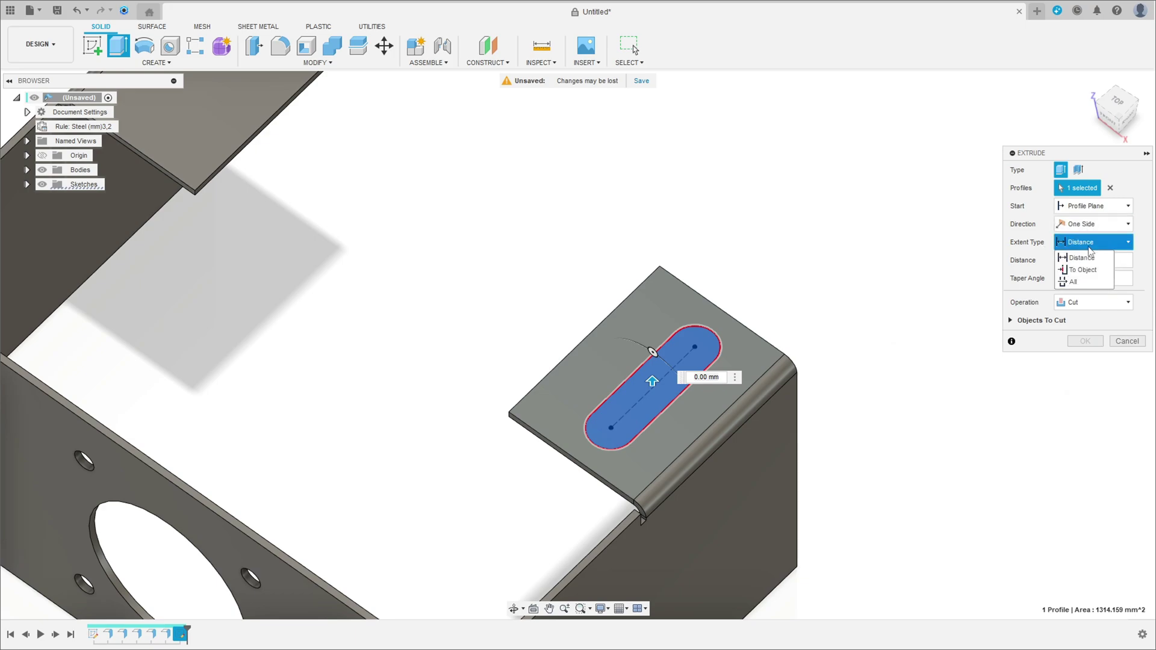
pyautogui.click(1088, 281)
pyautogui.click(1060, 260)
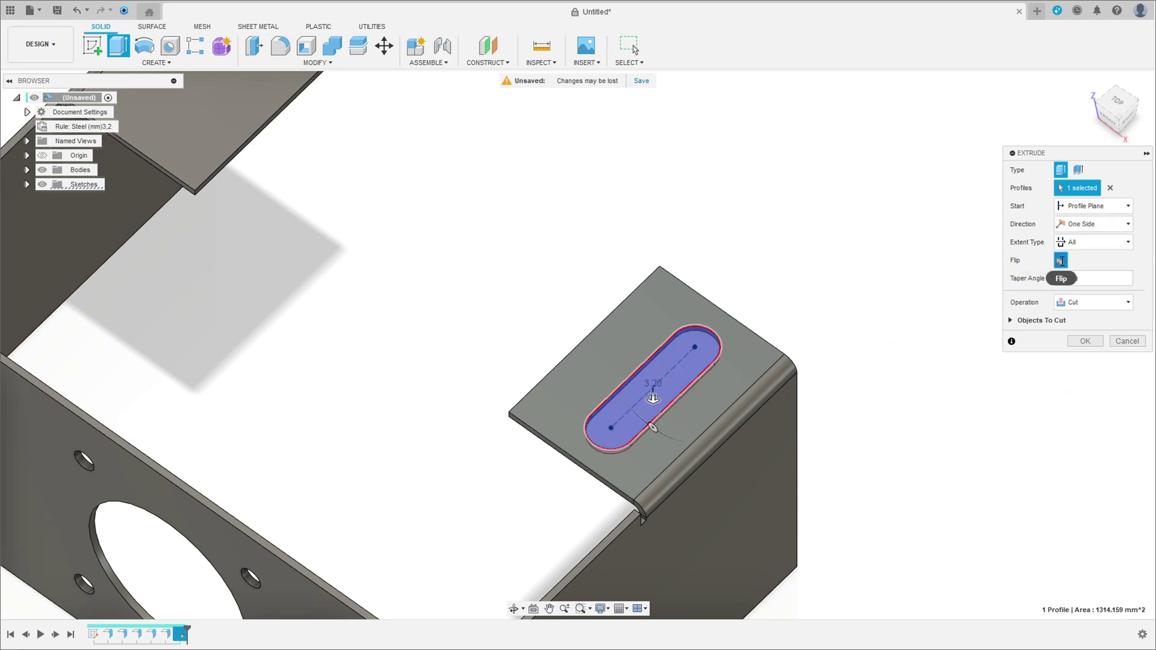
pyautogui.scroll(-3, 927, 306)
pyautogui.click(1082, 342)
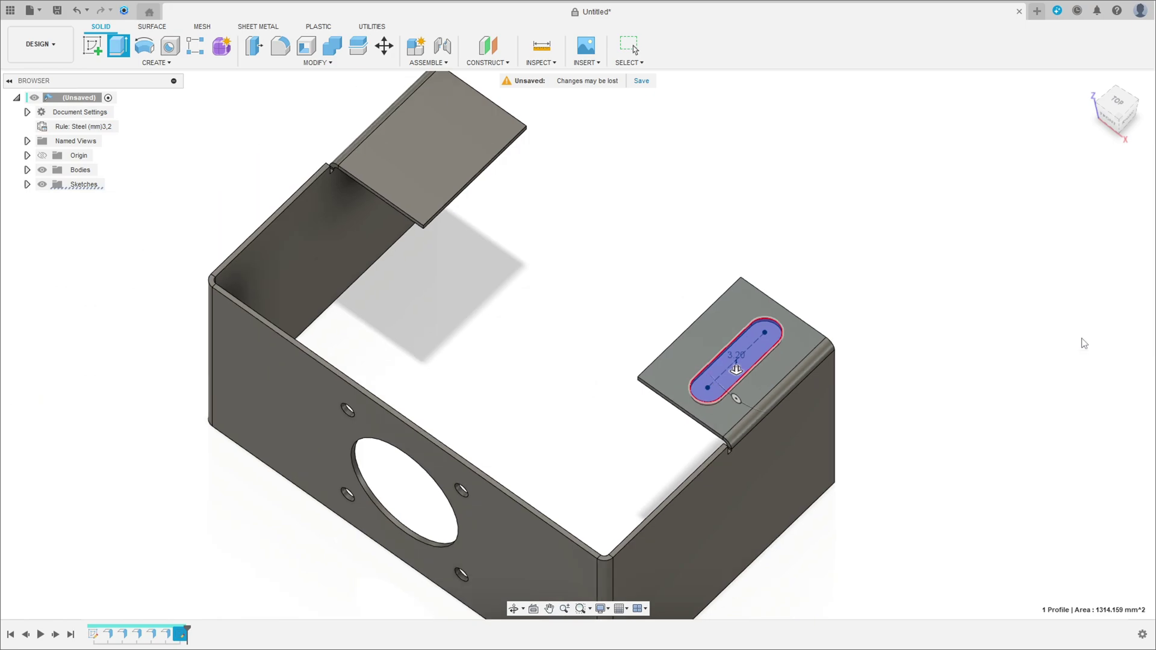
# - Mirror the slot cut feature across the origin plane onto the opposite top tab
pyautogui.click(156, 62)
pyautogui.click(123, 325)
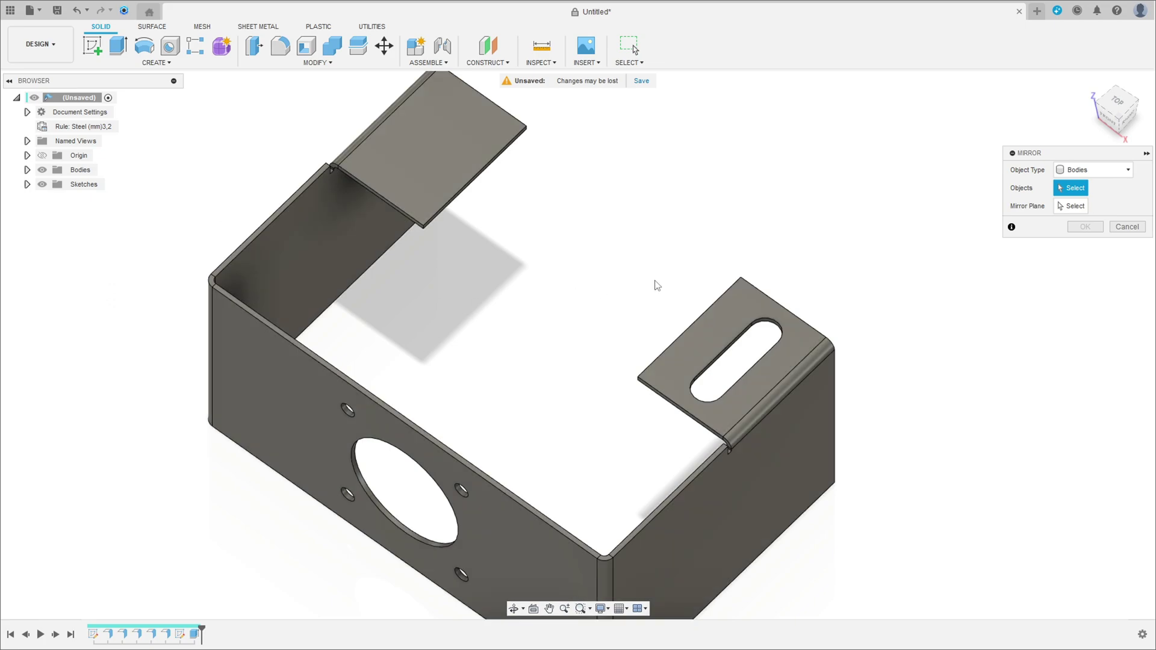
pyautogui.click(1092, 170)
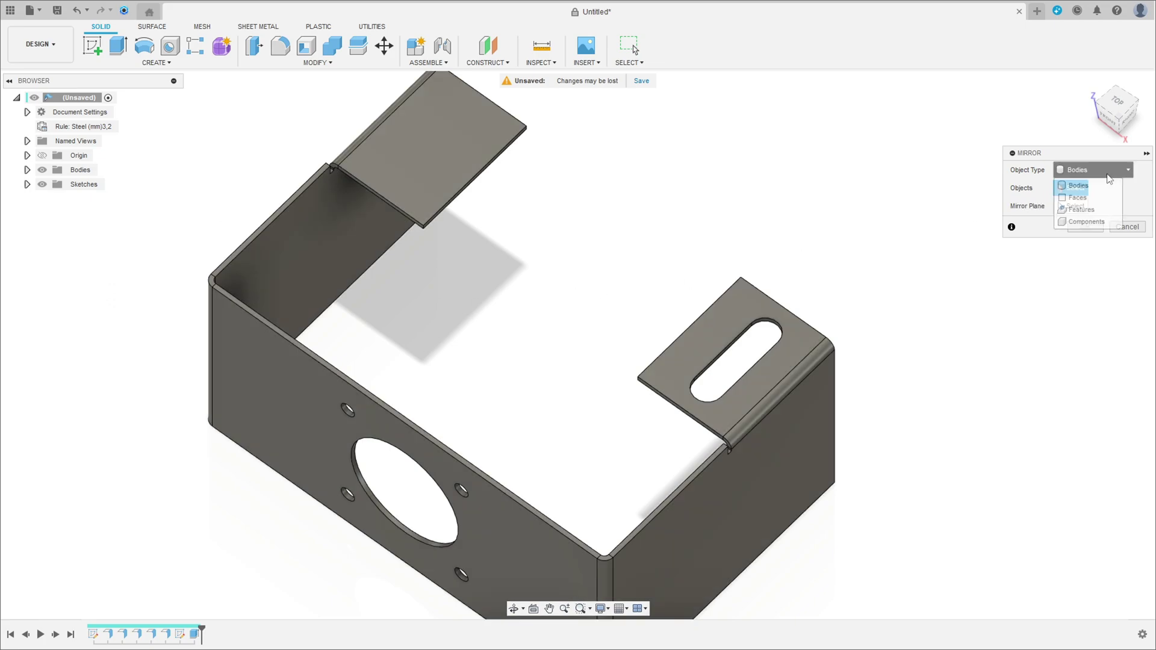
pyautogui.click(1084, 209)
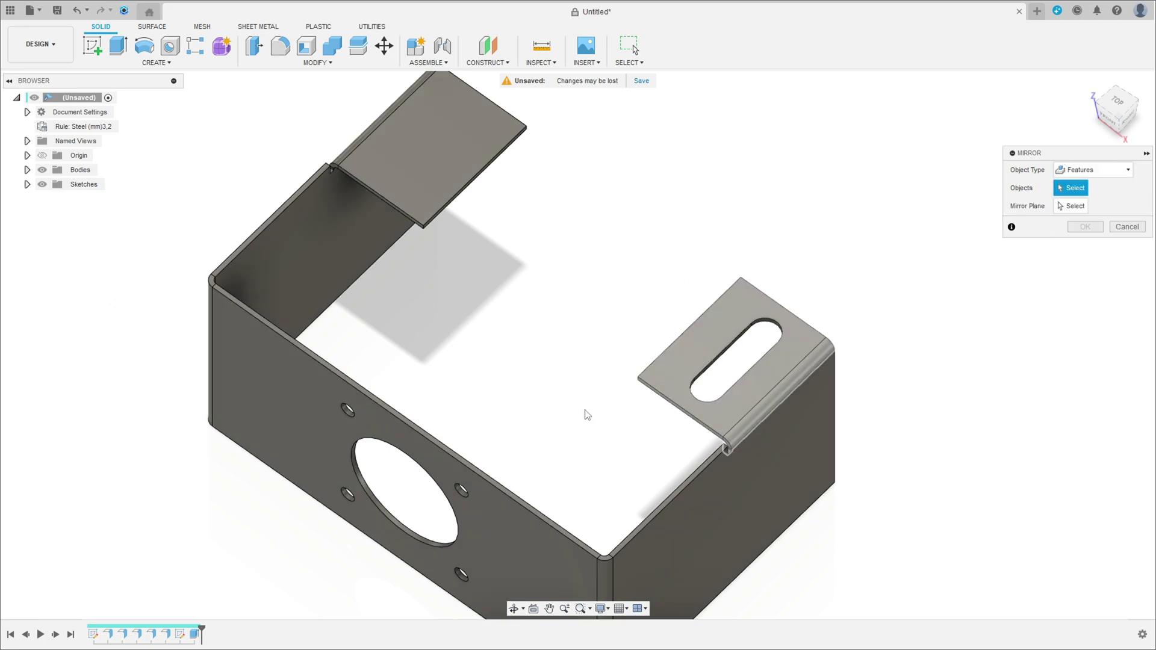
pyautogui.click(194, 635)
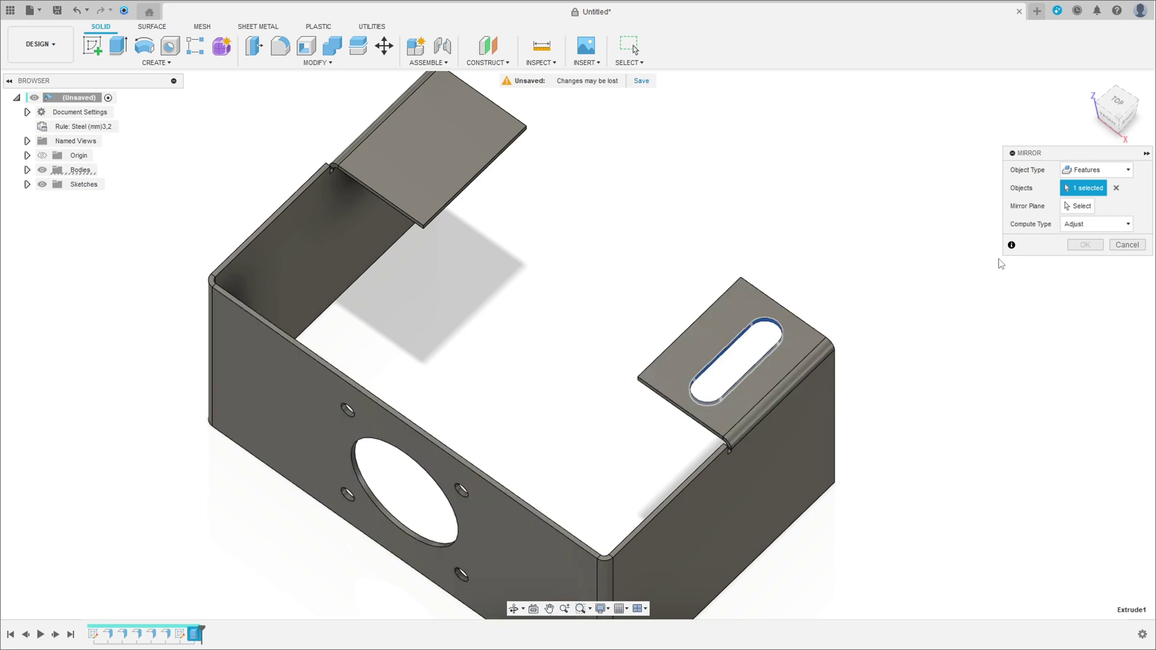
pyautogui.click(1078, 205)
pyautogui.keyDown('shift'); pyautogui.moveTo(616, 392); pyautogui.dragTo(462, 369, button='middle'); pyautogui.keyUp('shift')
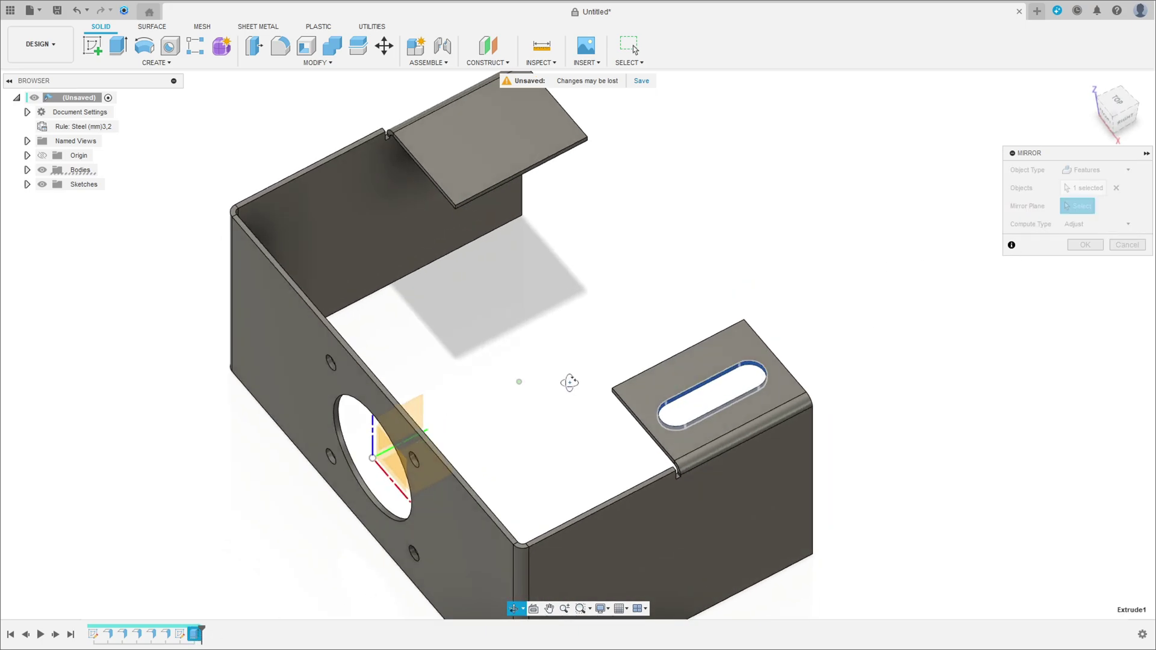
pyautogui.click(402, 347)
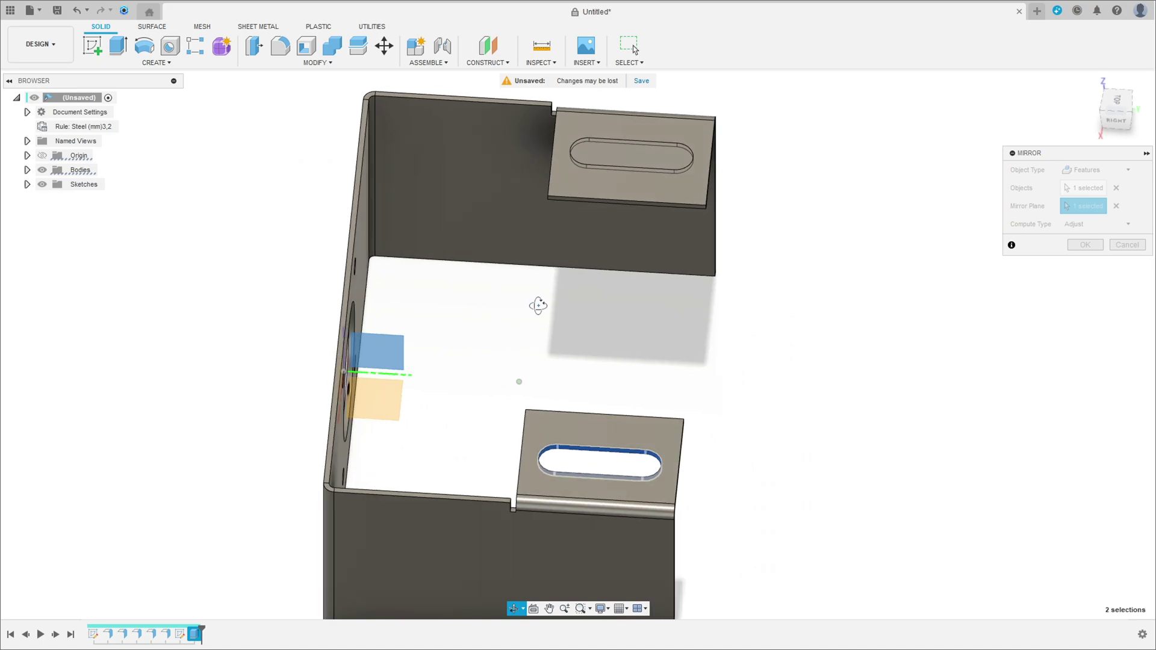
pyautogui.keyDown('shift'); pyautogui.moveTo(537, 304); pyautogui.dragTo(581, 298, button='middle'); pyautogui.keyUp('shift')
pyautogui.click(1084, 245)
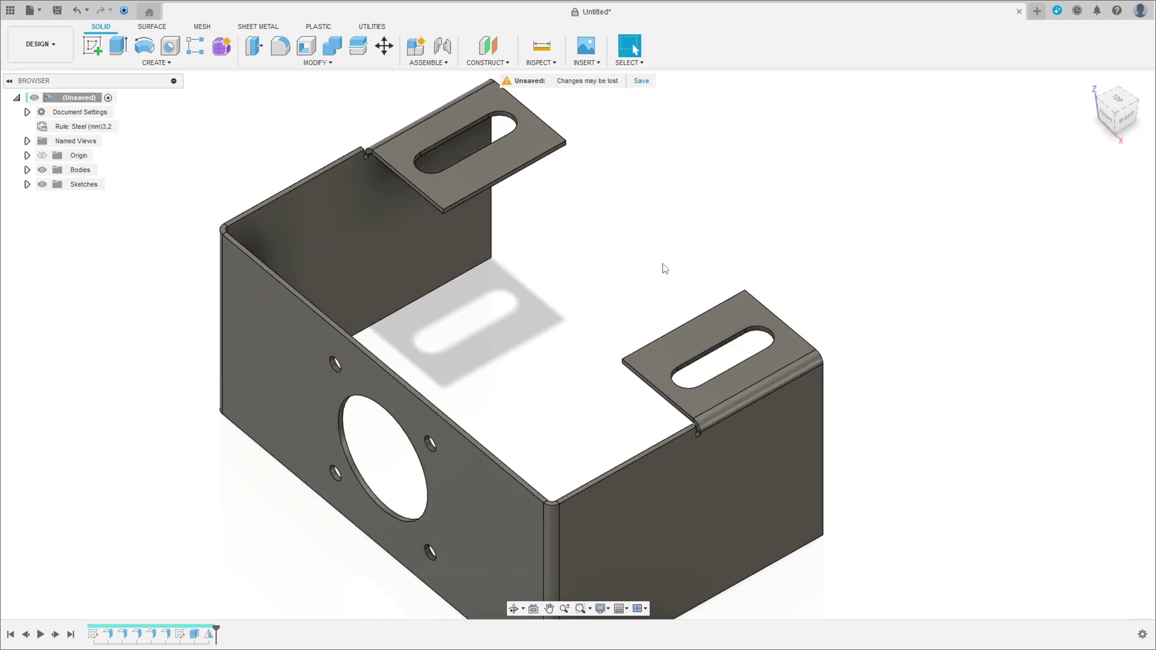
pyautogui.keyDown('shift'); pyautogui.moveTo(663, 265); pyautogui.dragTo(752, 239, button='middle'); pyautogui.keyUp('shift')
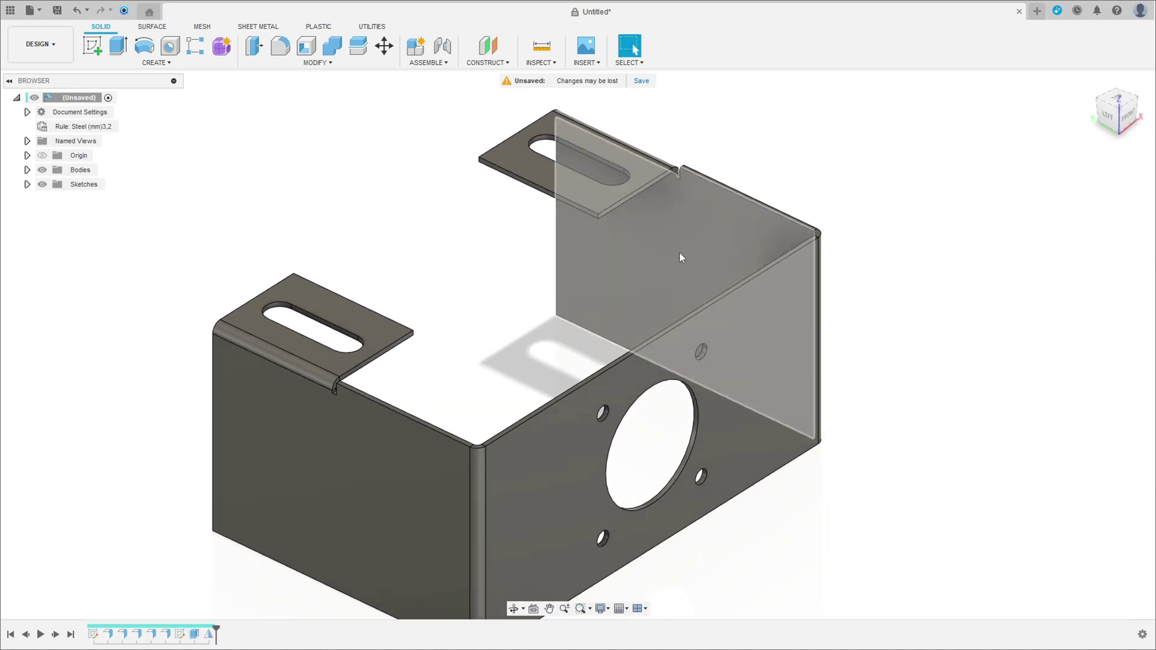
pyautogui.scroll(-3, 679, 253)
# - Start a sheet metal chamfer on the side flange's lower corner edge
pyautogui.keyDown('shift'); pyautogui.moveTo(773, 246); pyautogui.dragTo(602, 256, button='middle'); pyautogui.keyUp('shift')
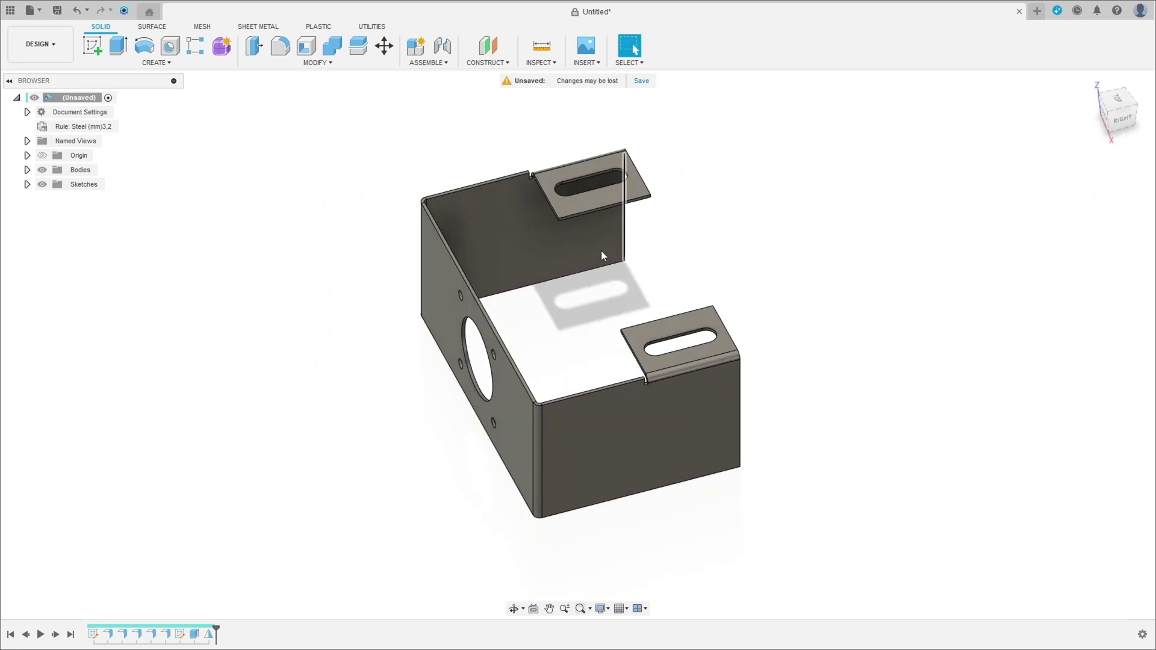
pyautogui.click(247, 26)
pyautogui.click(247, 63)
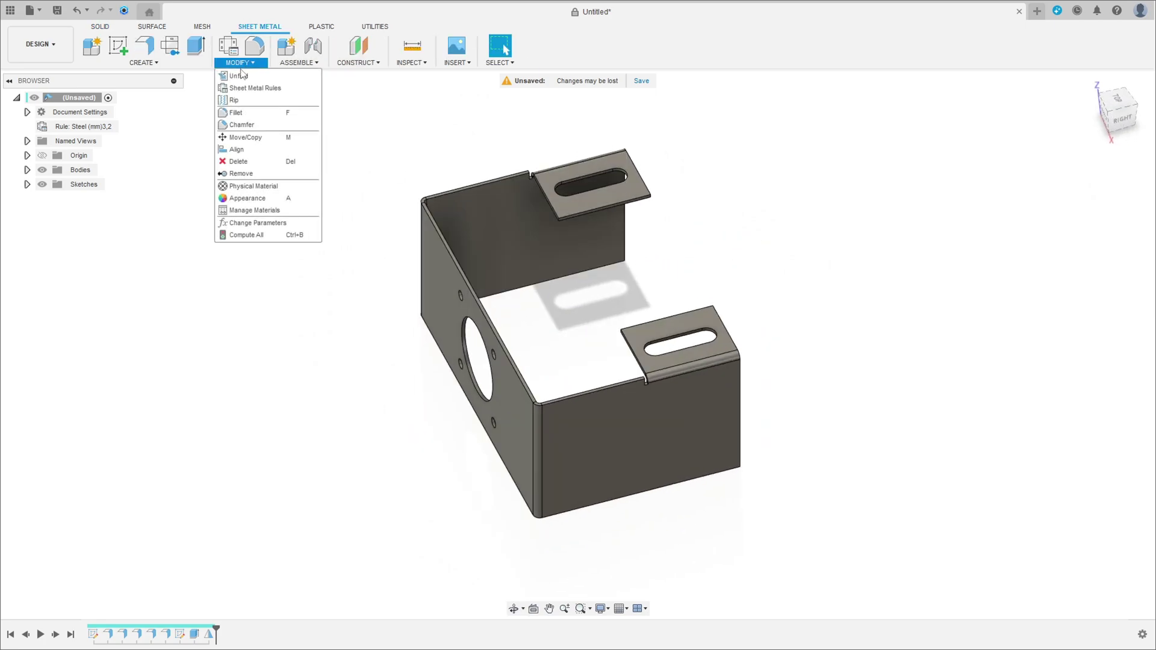
pyautogui.click(244, 126)
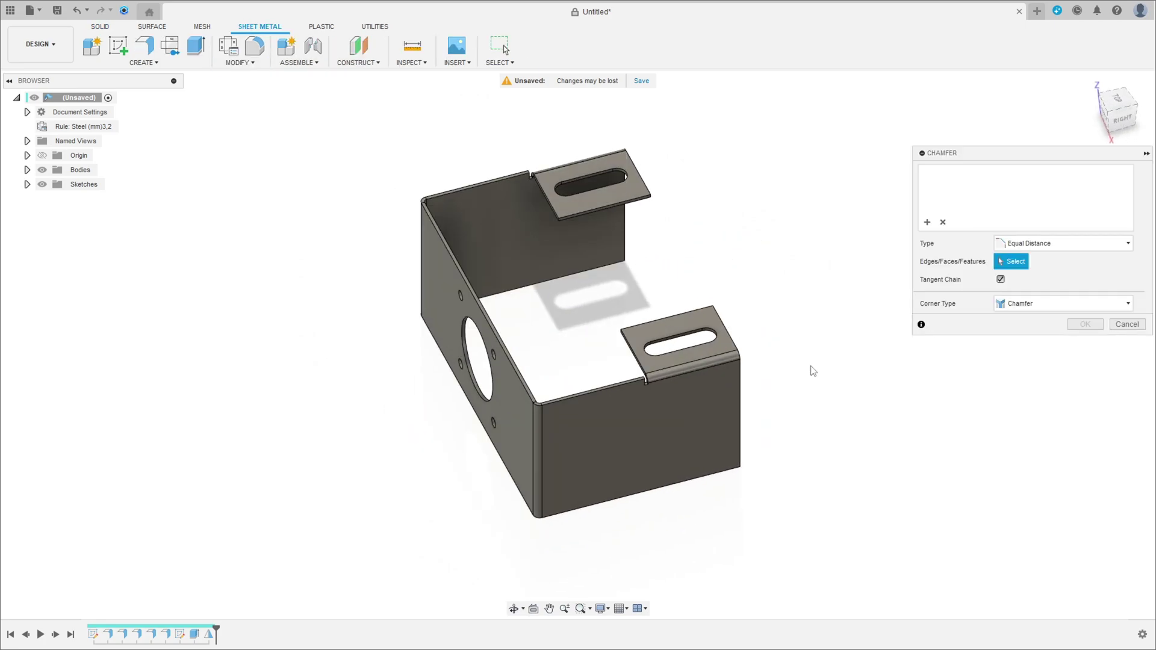
pyautogui.keyDown('shift'); pyautogui.moveTo(812, 371); pyautogui.dragTo(583, 343, button='middle'); pyautogui.keyUp('shift')
pyautogui.scroll(3, 583, 342)
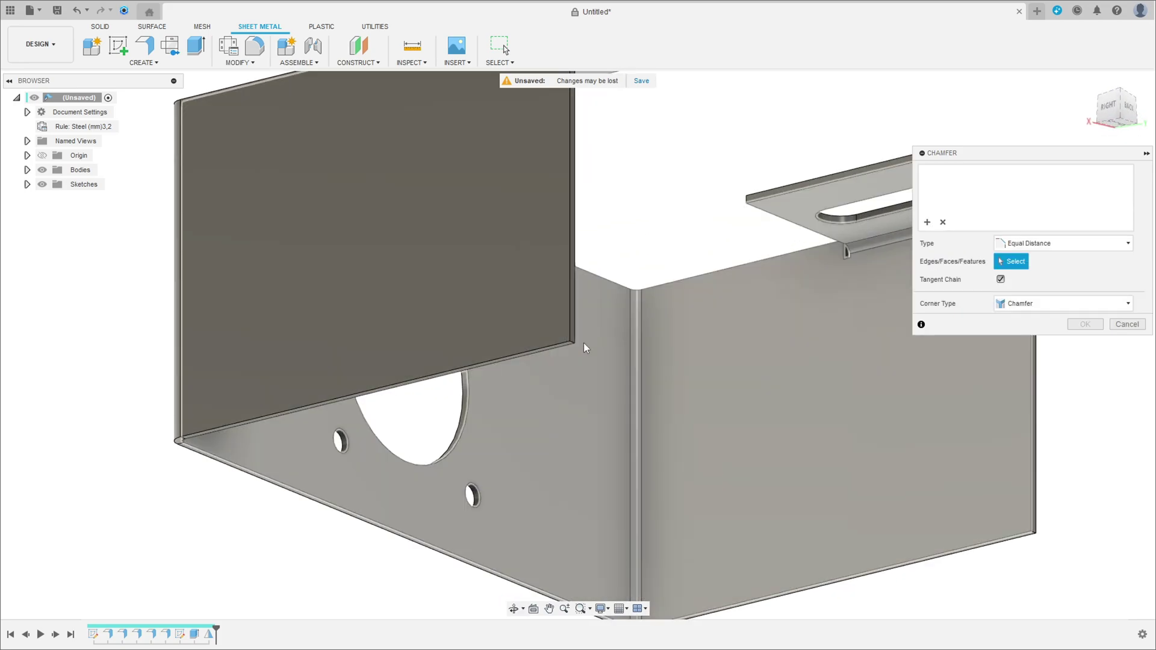
pyautogui.click(575, 342)
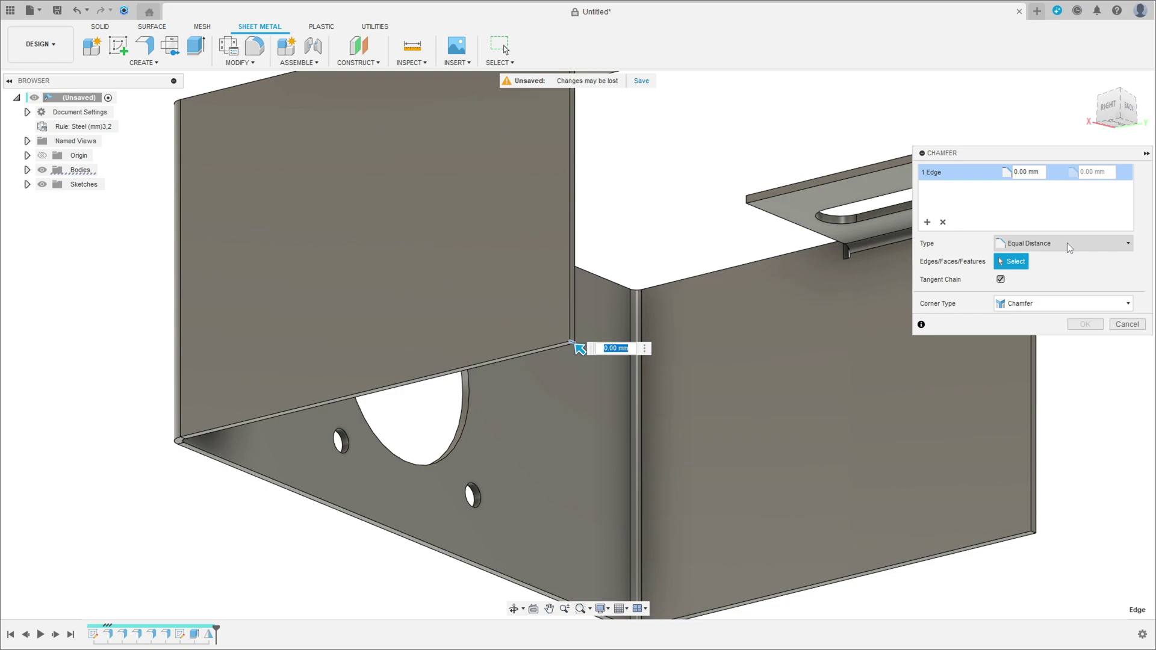
# - Make it a two-distance chamfer sized 120 mm by 180 mm
pyautogui.click(1066, 242)
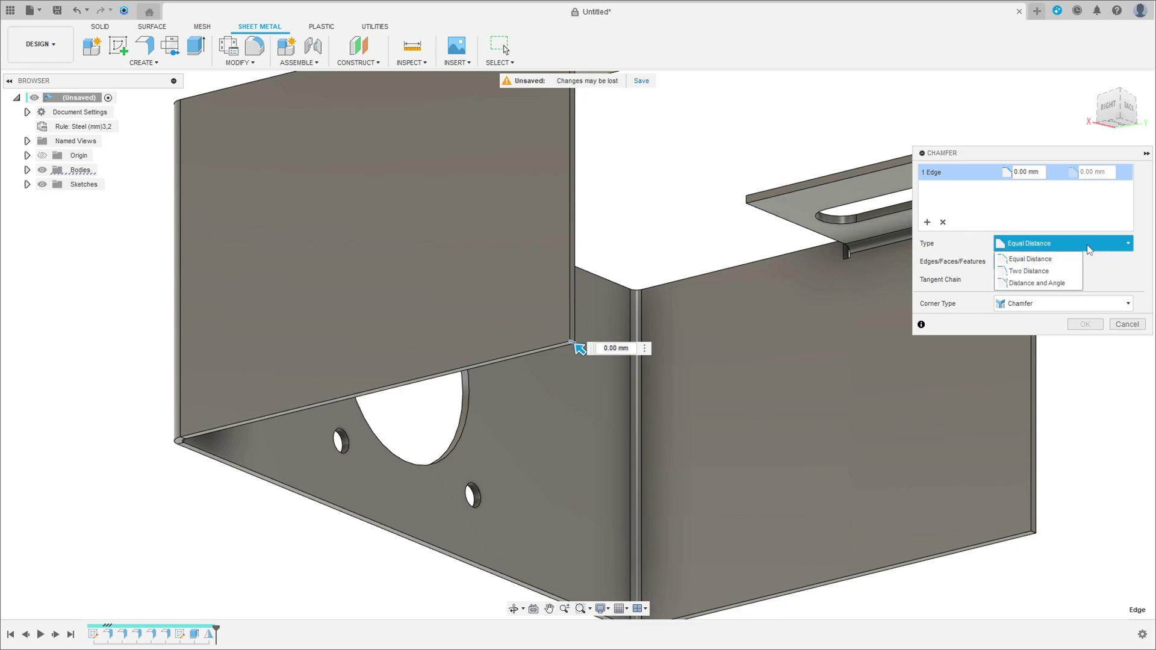
pyautogui.click(1030, 260)
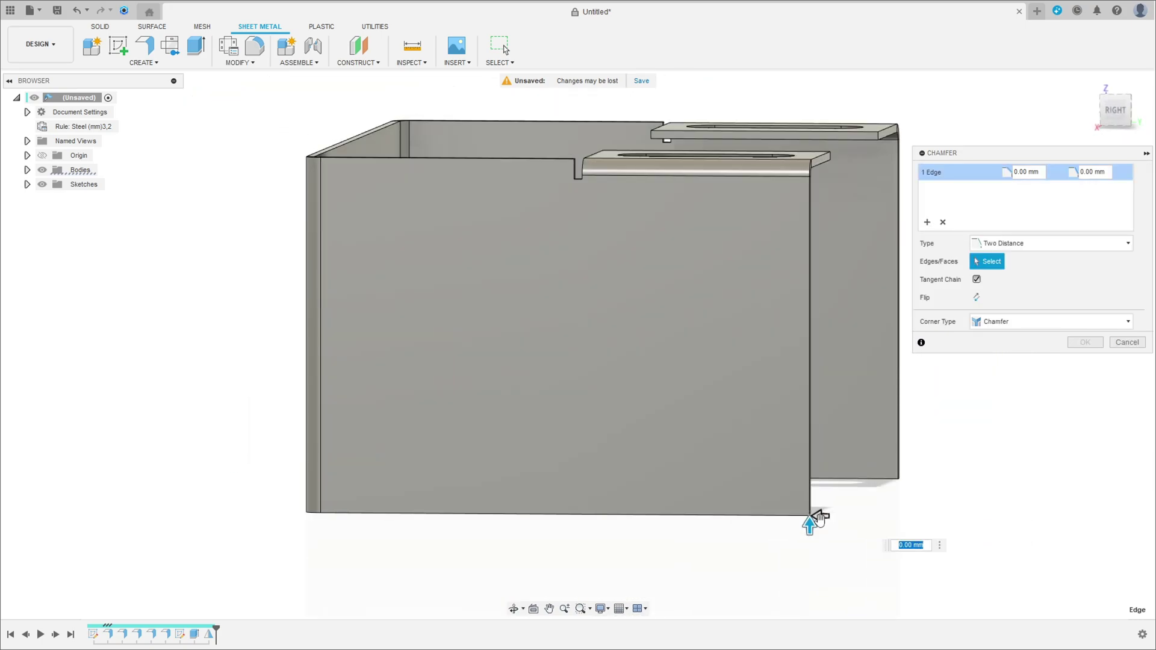
pyautogui.moveTo(810, 527); pyautogui.dragTo(799, 286)
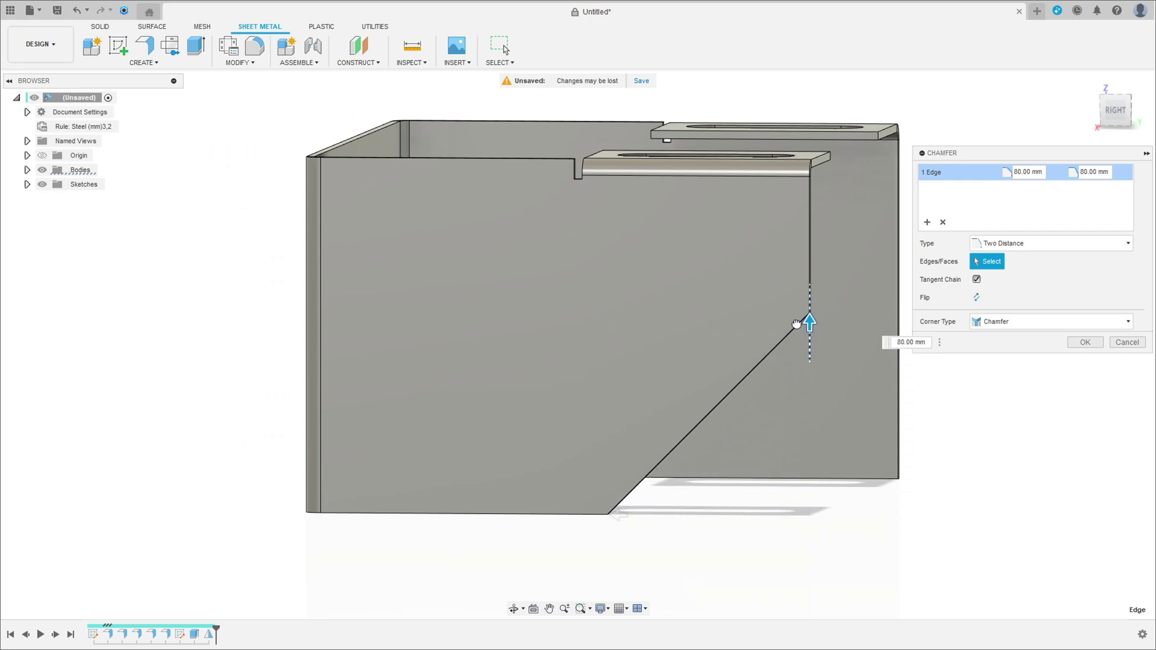
pyautogui.moveTo(798, 286); pyautogui.dragTo(810, 228)
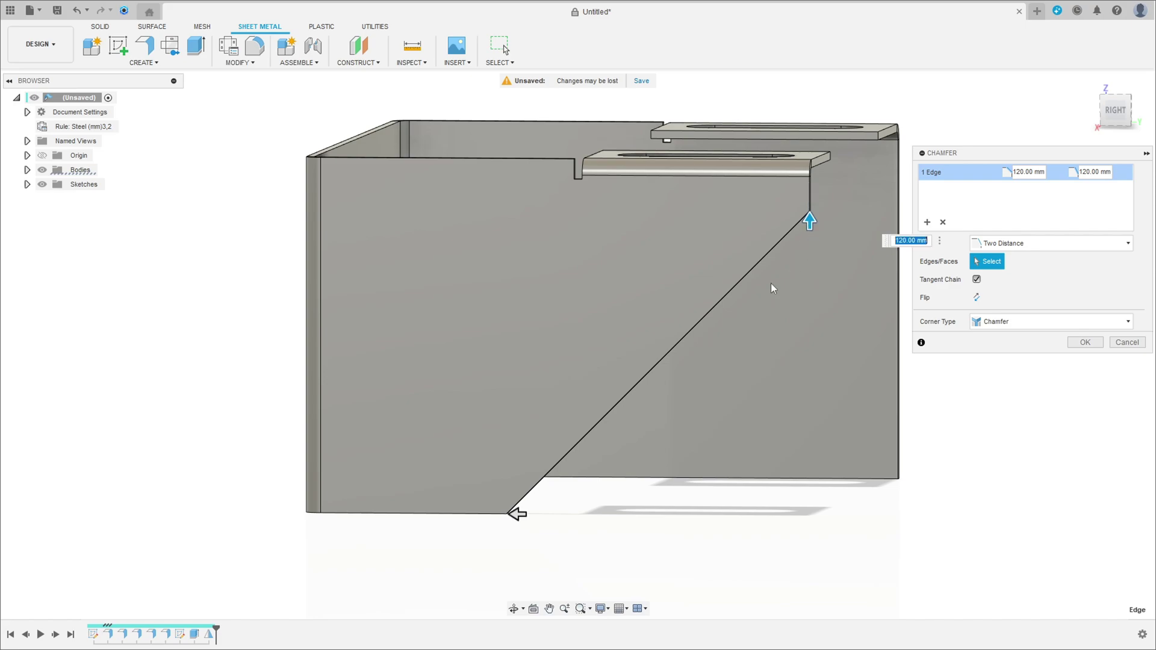
pyautogui.moveTo(517, 514); pyautogui.dragTo(362, 503)
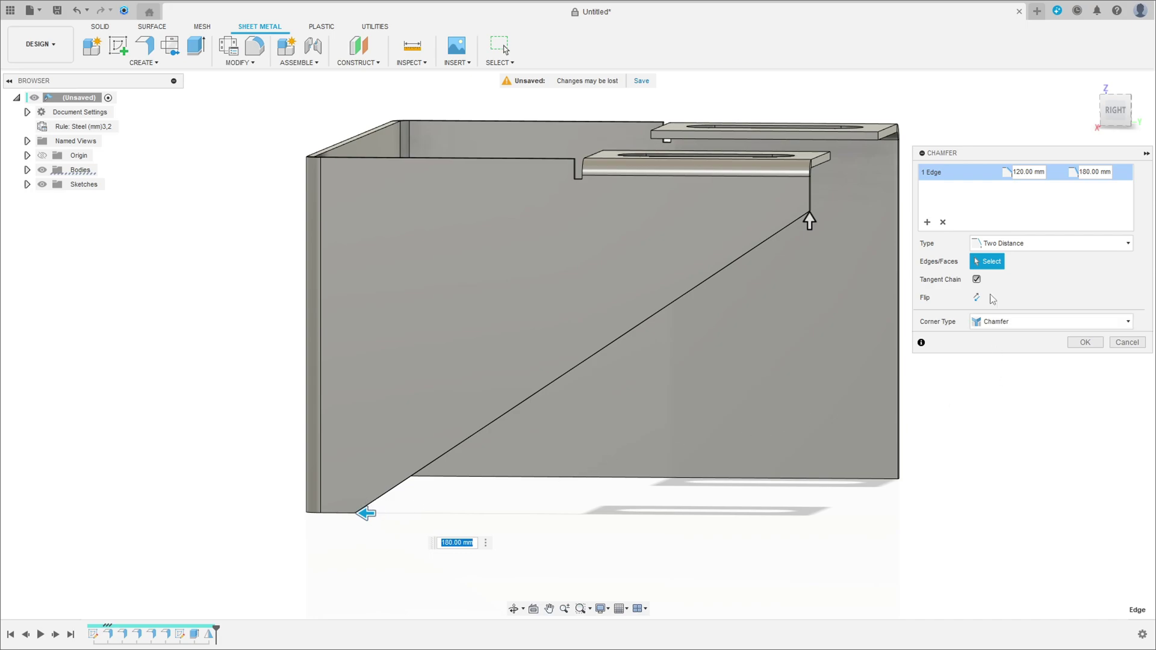
# - Add the opposite flange's corner edge at 180 by 120 mm and apply both chamfers
pyautogui.click(928, 223)
pyautogui.moveTo(963, 461)
pyautogui.keyDown('shift'); pyautogui.mouseDown(button='middle')
pyautogui.moveTo(931, 444)
pyautogui.moveTo(705, 547)
pyautogui.moveTo(733, 529)
pyautogui.mouseUp(button='middle'); pyautogui.keyUp('shift')
pyautogui.click(730, 522)
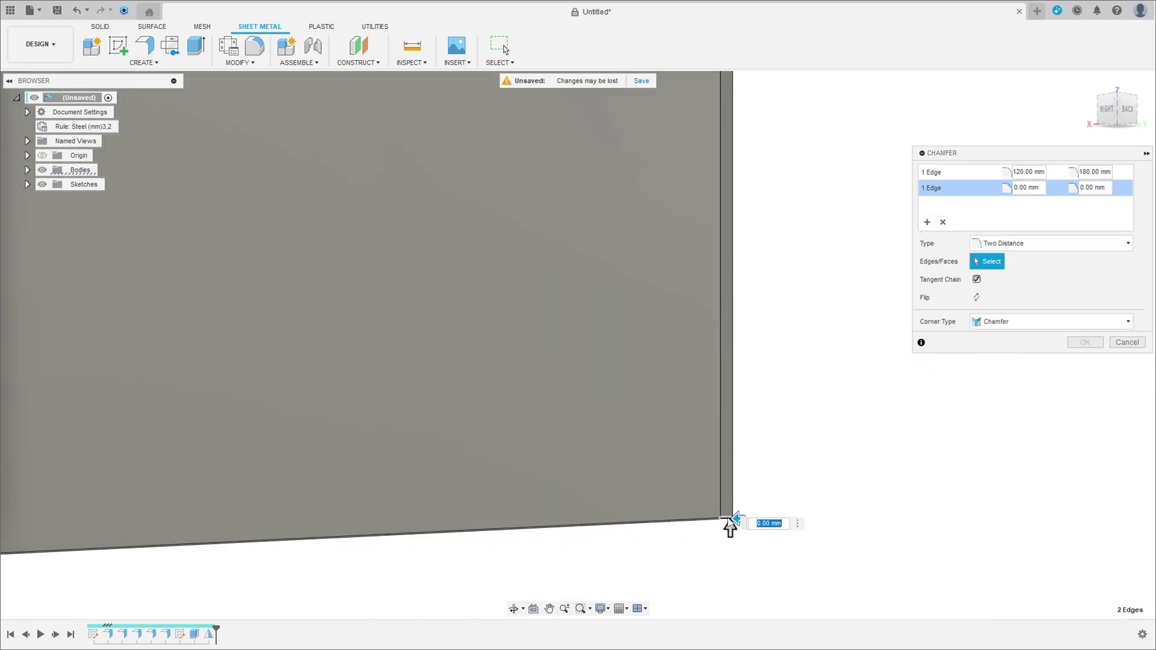
pyautogui.moveTo(784, 419)
pyautogui.keyDown('shift'); pyautogui.mouseDown(button='middle')
pyautogui.moveTo(818, 434)
pyautogui.moveTo(739, 518)
pyautogui.mouseUp(button='middle'); pyautogui.keyUp('shift')
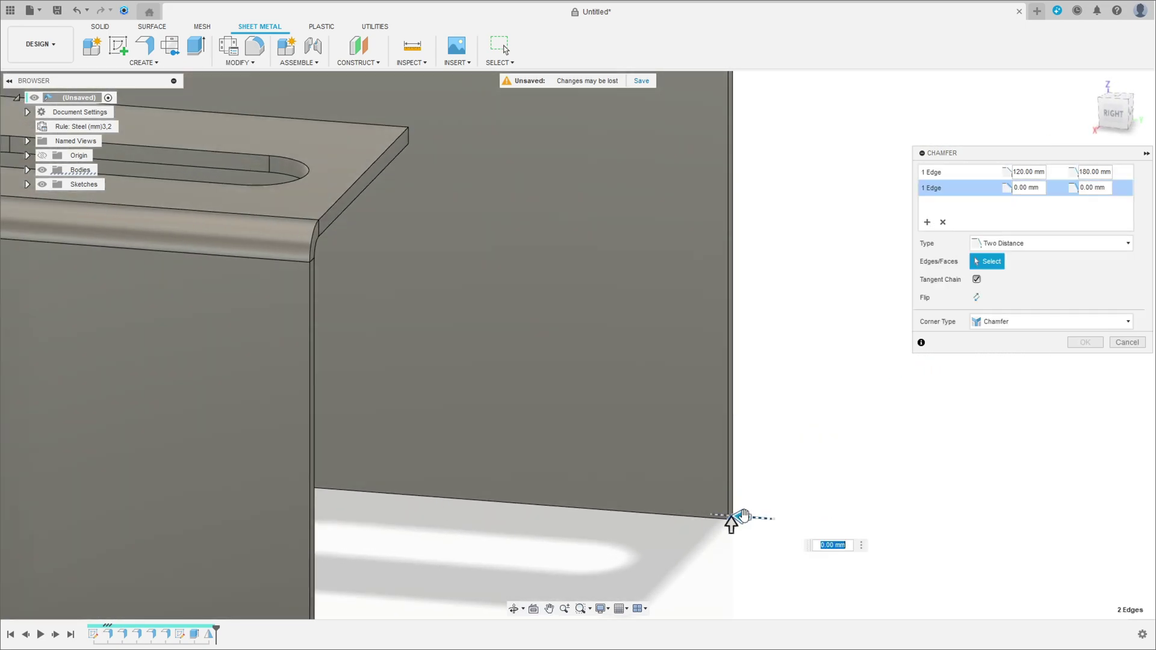
pyautogui.moveTo(731, 524)
pyautogui.mouseDown()
pyautogui.moveTo(705, 501)
pyautogui.moveTo(595, 482)
pyautogui.moveTo(358, 463)
pyautogui.mouseUp()
pyautogui.scroll(-3, 732, 150)
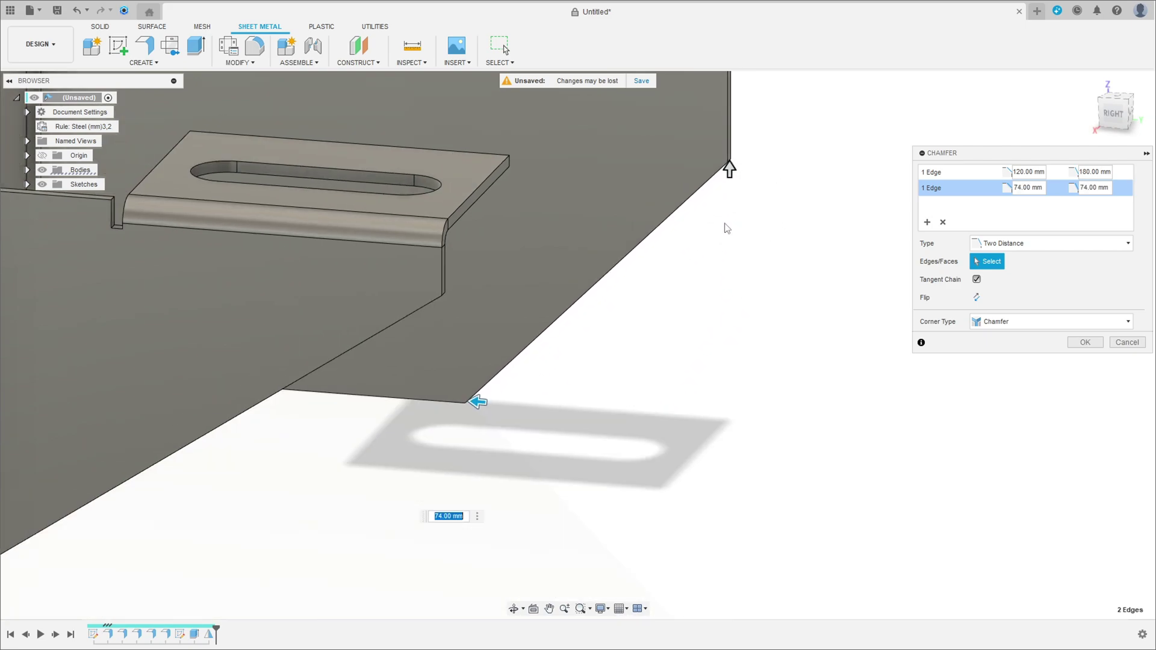
pyautogui.moveTo(722, 180)
pyautogui.mouseDown()
pyautogui.moveTo(720, 193)
pyautogui.moveTo(720, 124)
pyautogui.mouseUp()
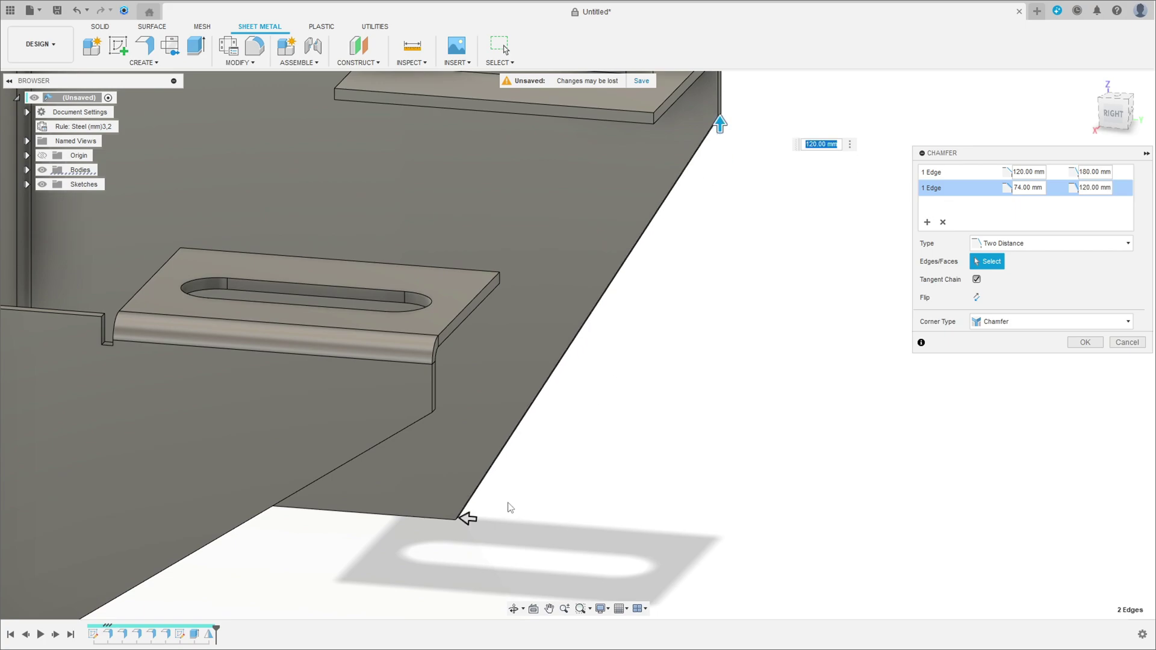
pyautogui.moveTo(469, 523); pyautogui.dragTo(94, 490)
pyautogui.scroll(-3, 391, 459)
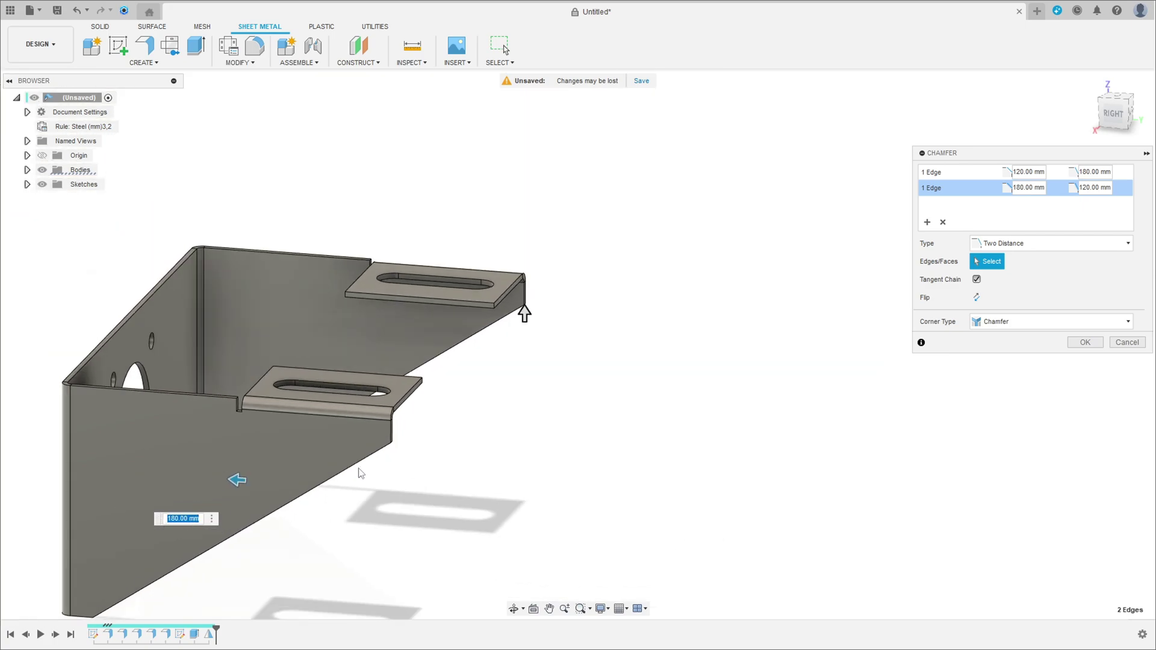
pyautogui.click(1085, 343)
pyautogui.scroll(-3, 446, 431)
pyautogui.moveTo(355, 443)
pyautogui.keyDown('shift'); pyautogui.mouseDown(button='middle')
pyautogui.moveTo(463, 450)
pyautogui.moveTo(688, 360)
pyautogui.moveTo(823, 340)
pyautogui.moveTo(349, 335)
pyautogui.moveTo(388, 343)
pyautogui.mouseUp(button='middle'); pyautogui.keyUp('shift')
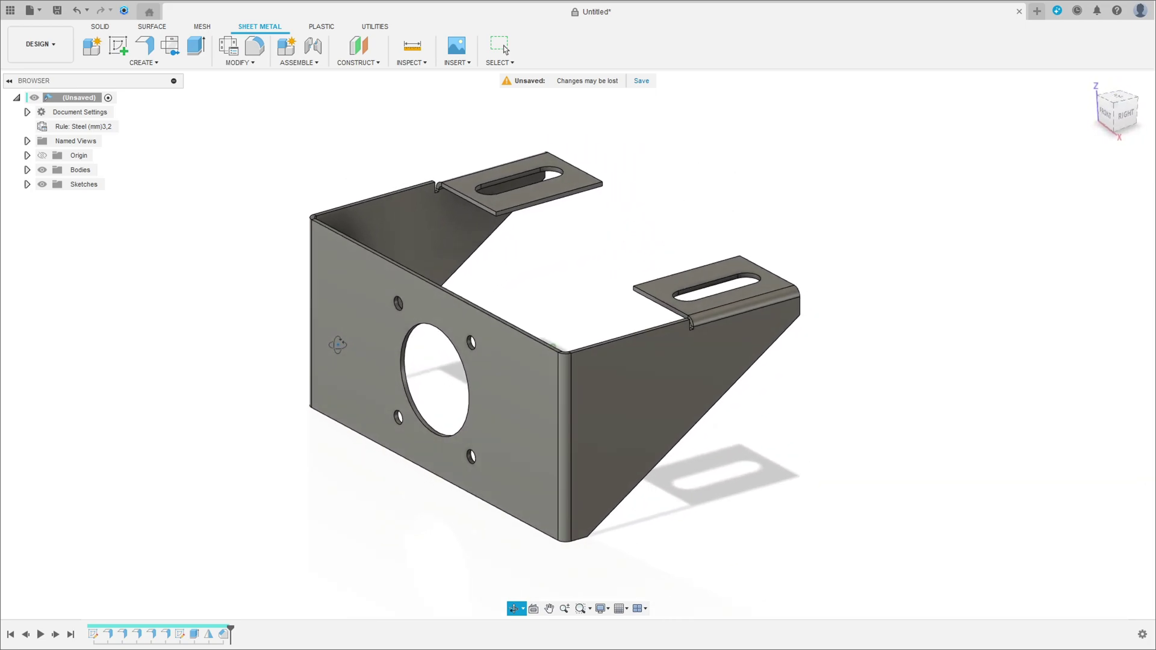